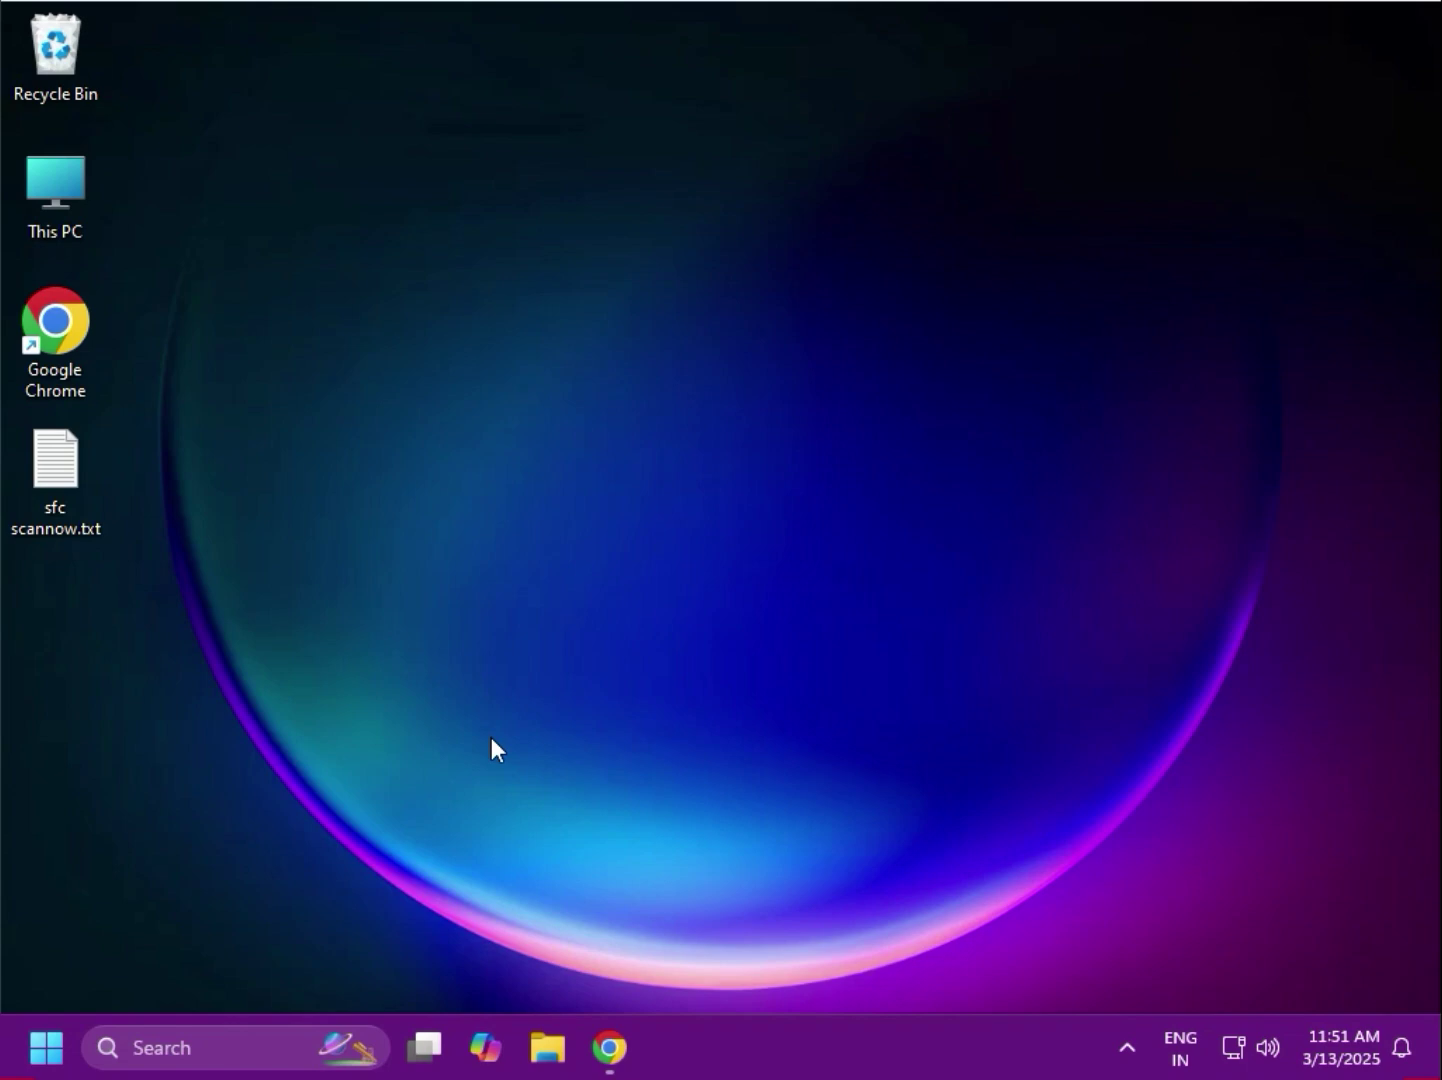
- In Device Manager, search automatically for a Microsoft Basic Display Adapter driver update
{"action": "left_click", "coordinate": [83, 187]}
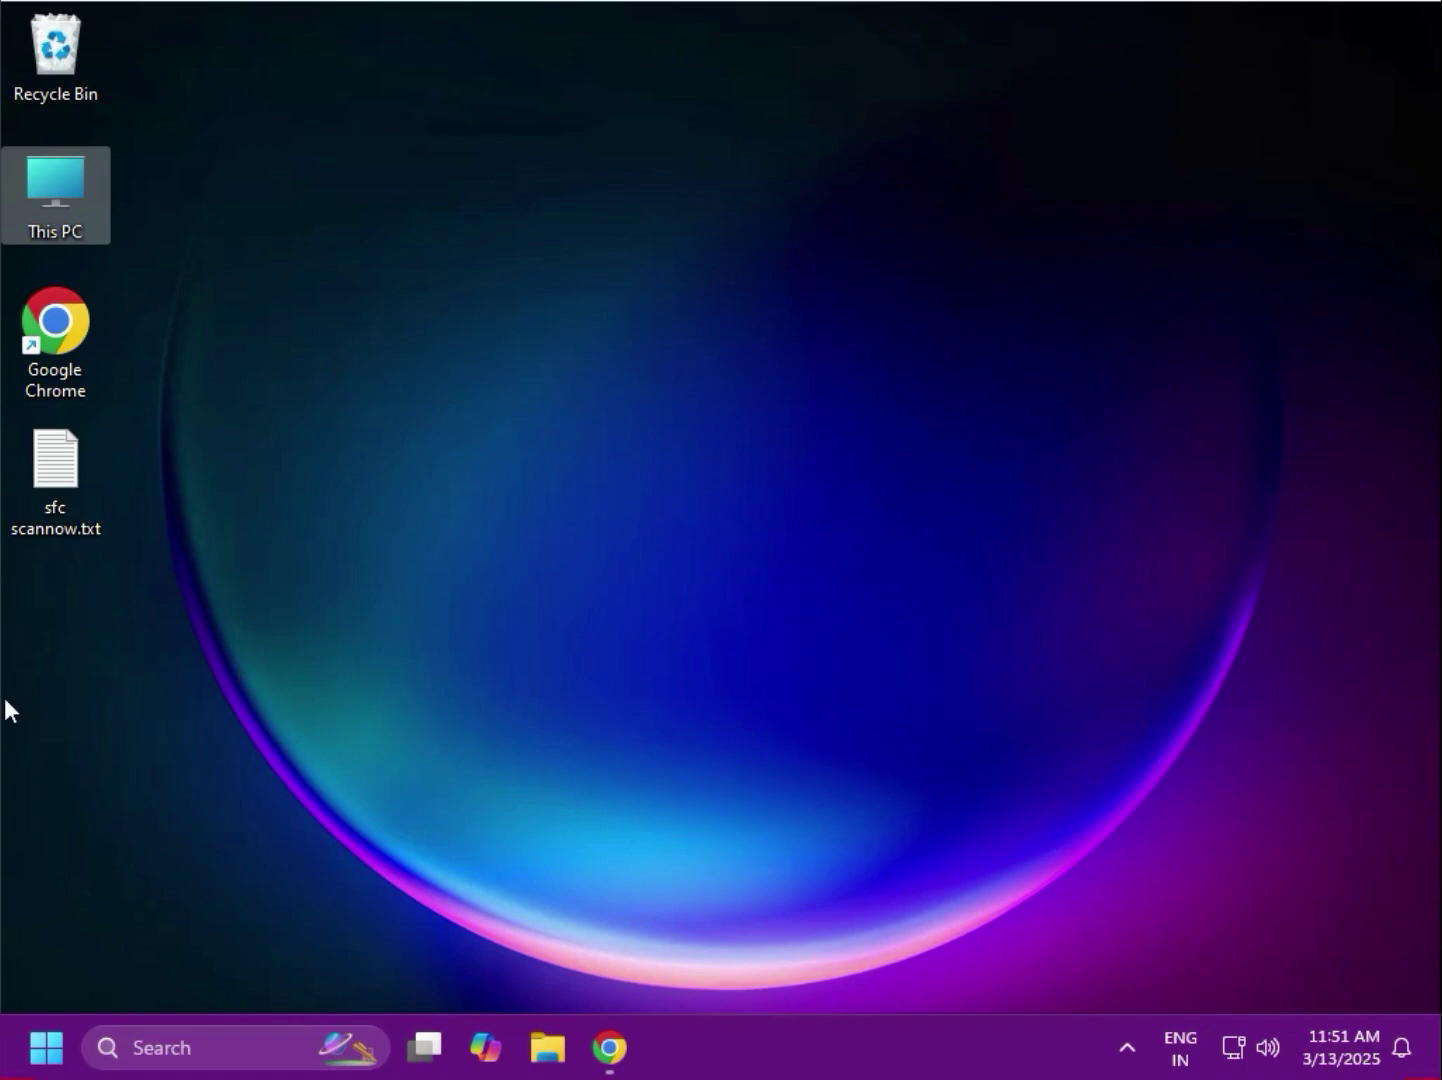
{"action": "right_click", "coordinate": [43, 1045]}
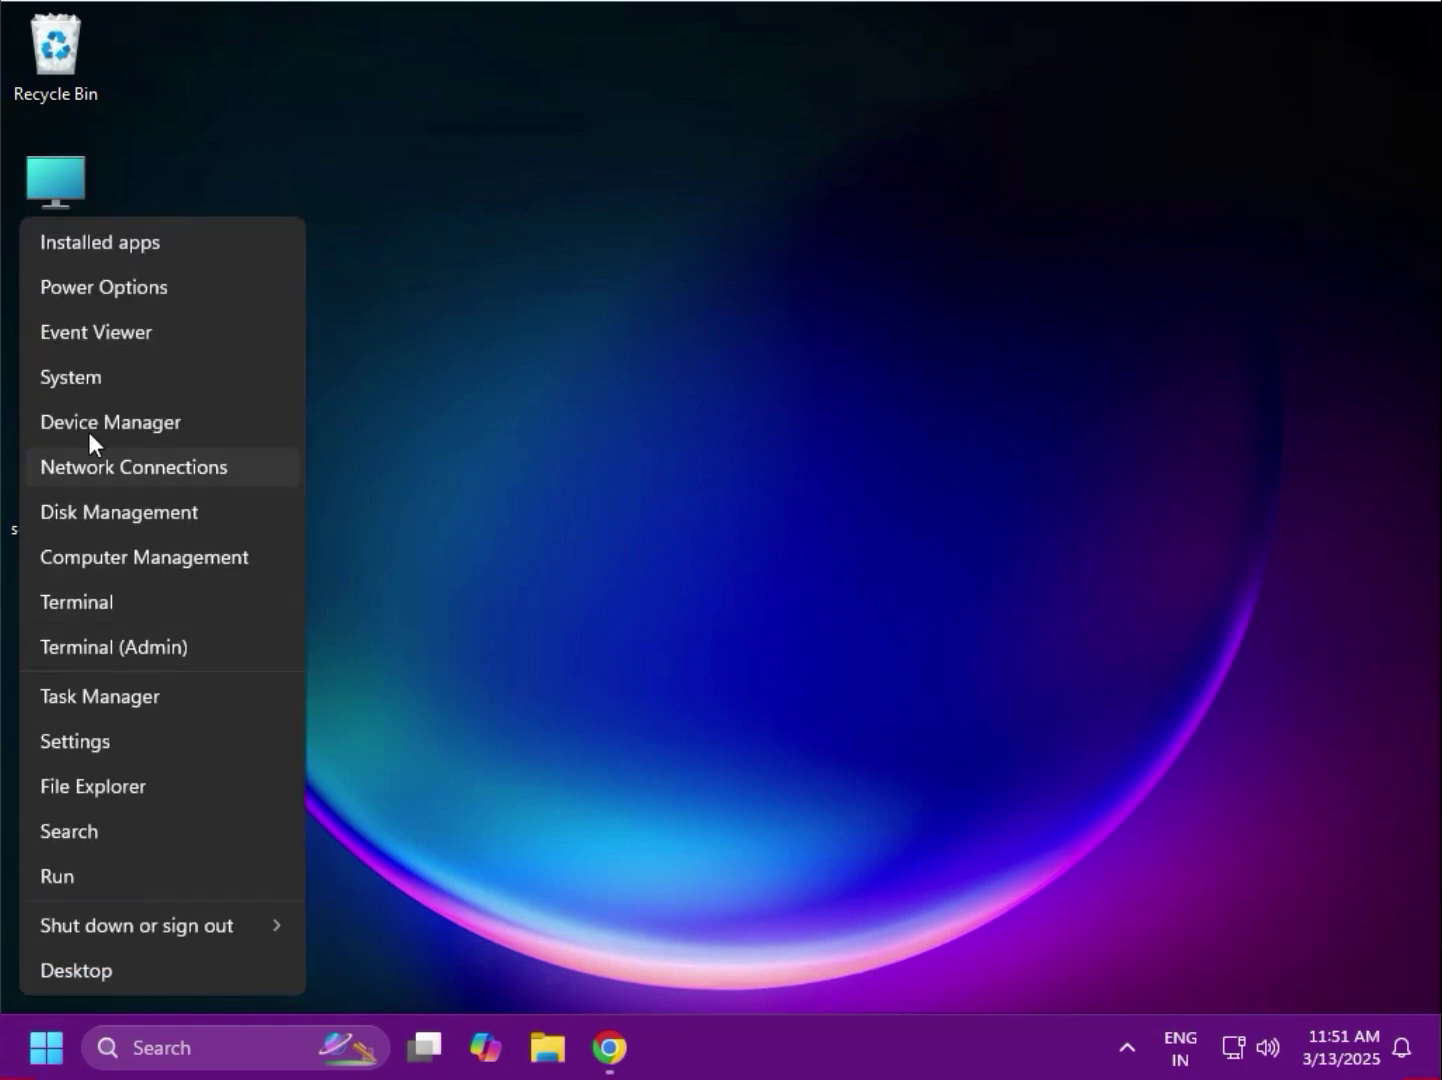
{"action": "left_click", "coordinate": [115, 426]}
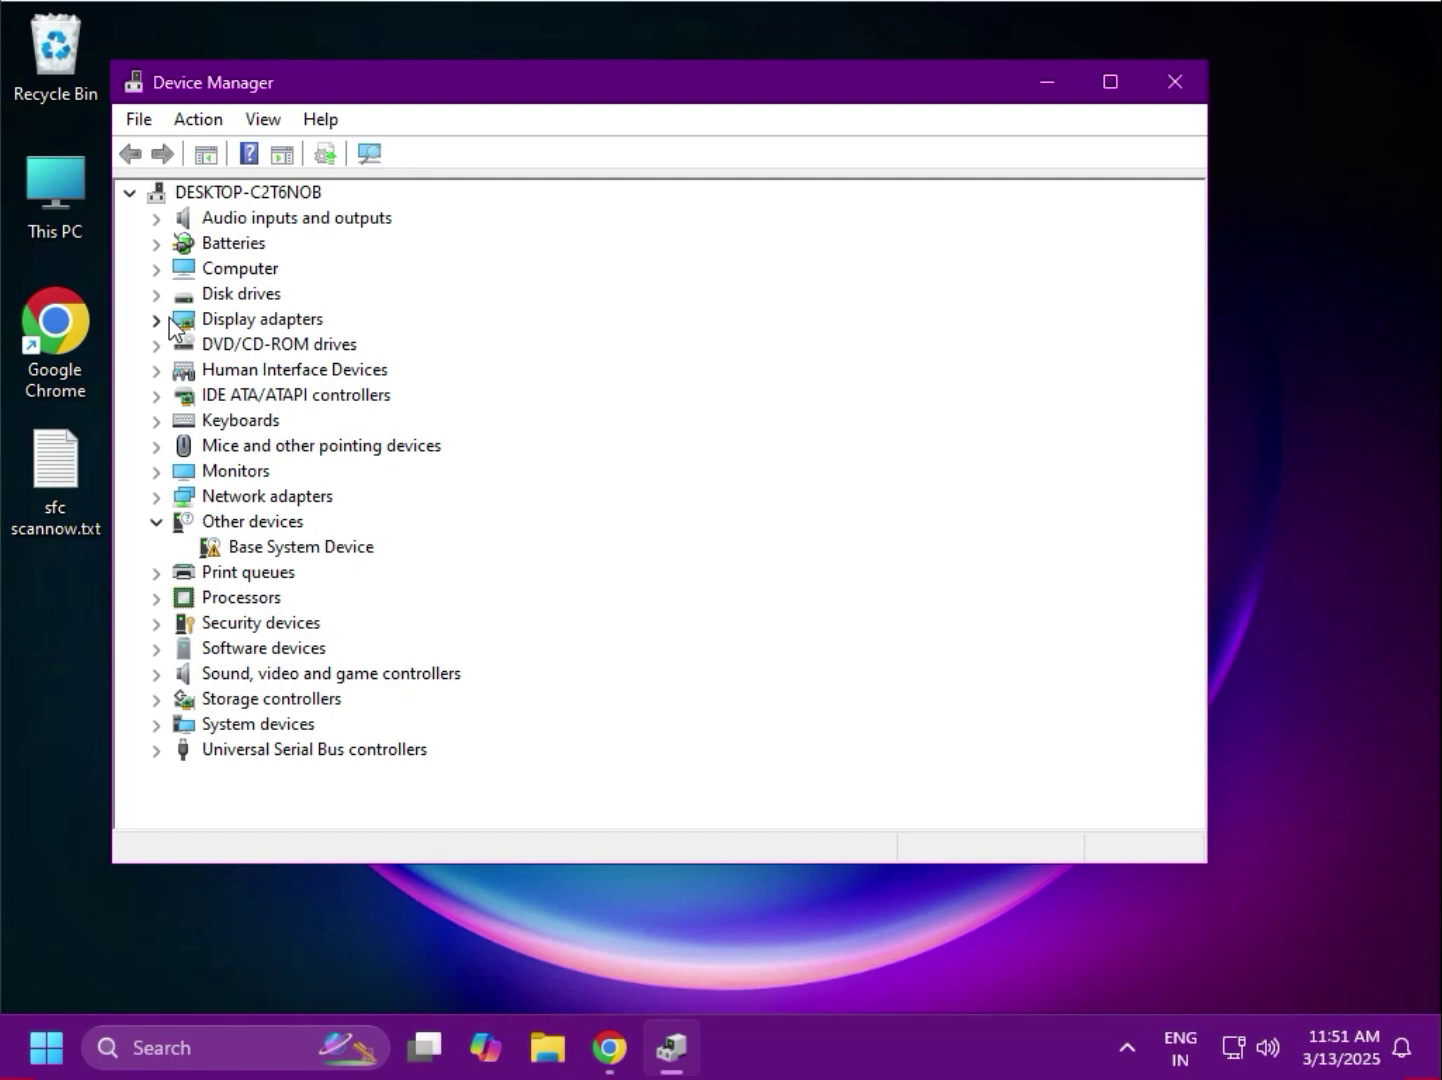
{"action": "left_click", "coordinate": [166, 317]}
{"action": "left_click", "coordinate": [277, 347]}
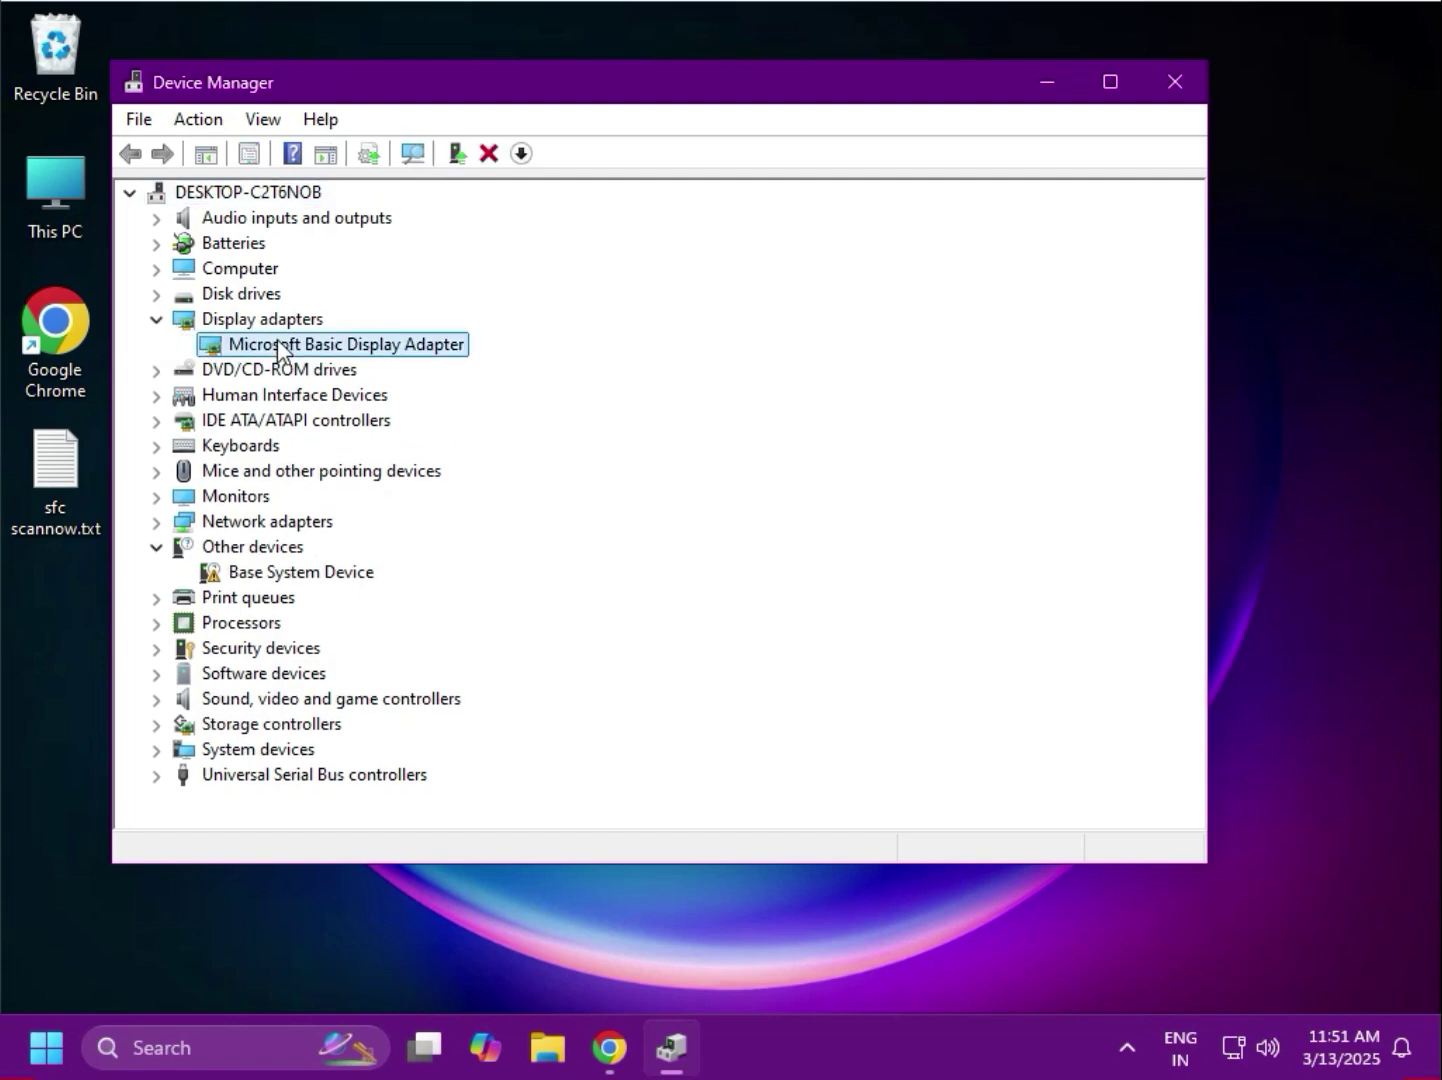
{"action": "right_click", "coordinate": [277, 348]}
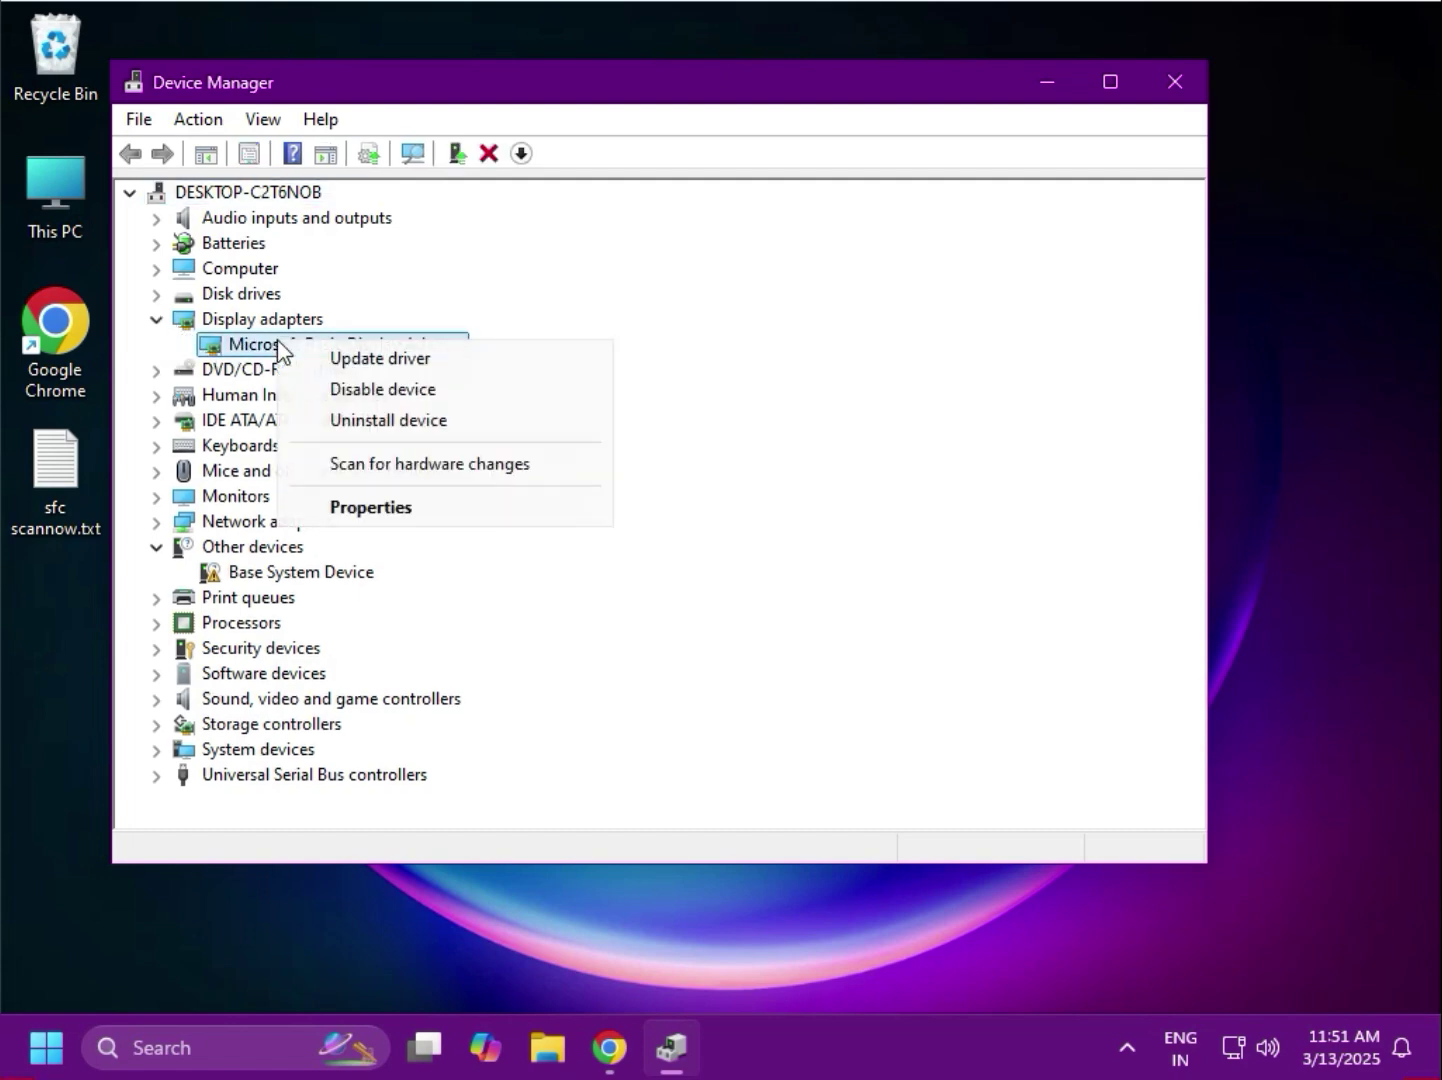
{"action": "left_click", "coordinate": [373, 361]}
{"action": "left_click", "coordinate": [534, 433]}
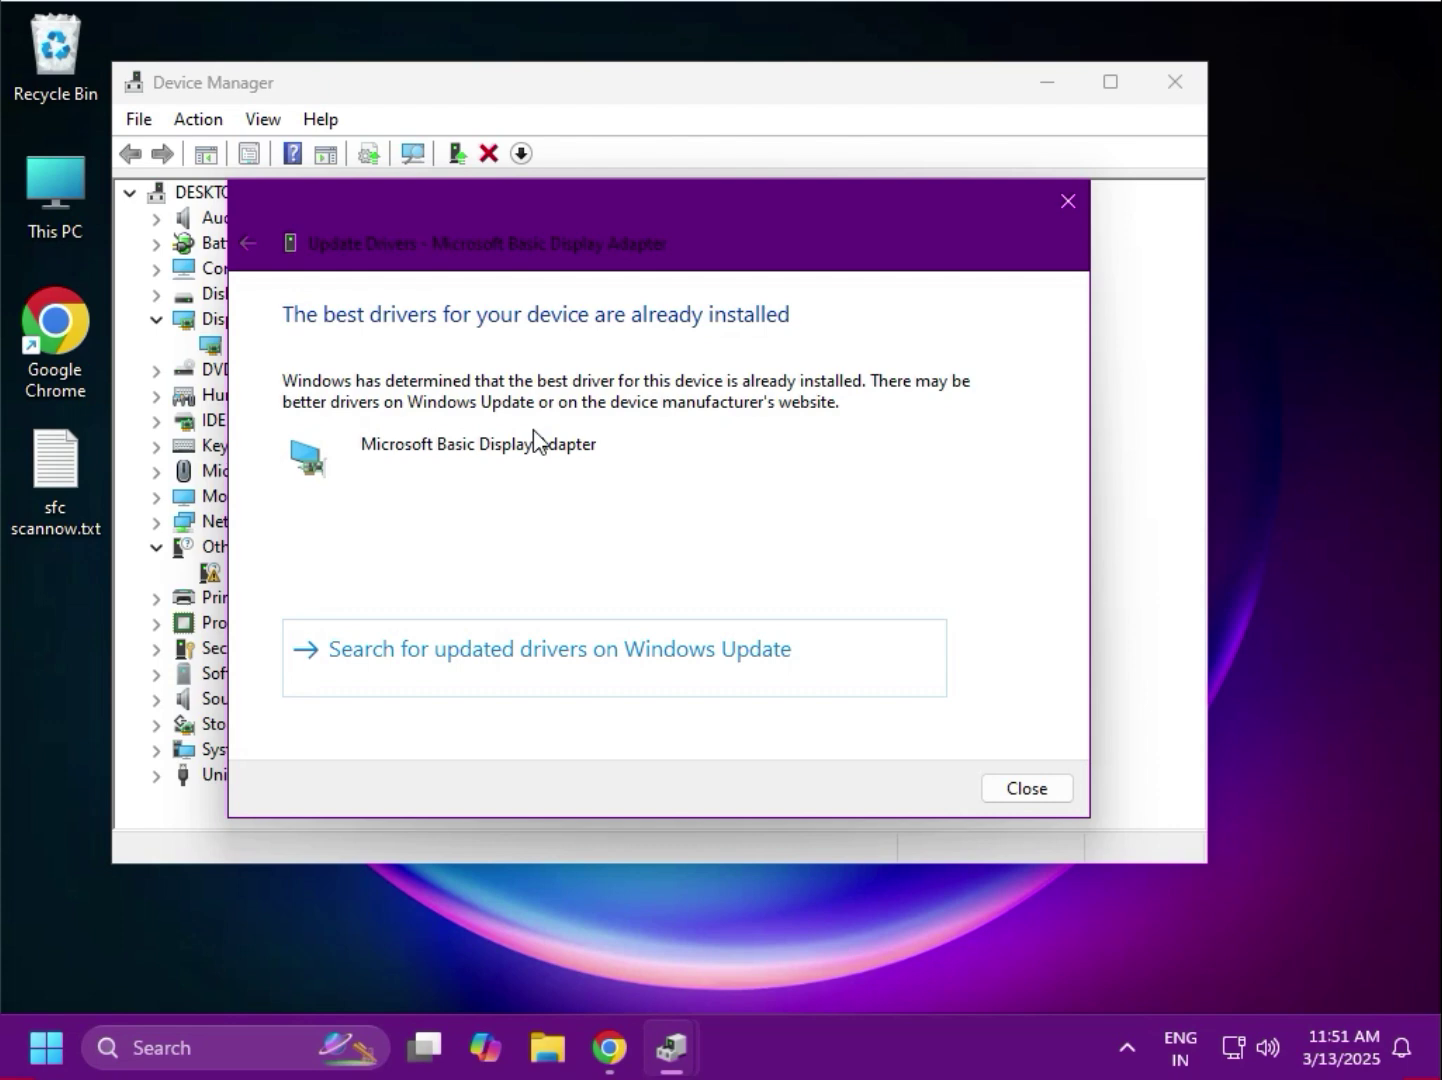
{"action": "left_click", "coordinate": [1068, 794]}
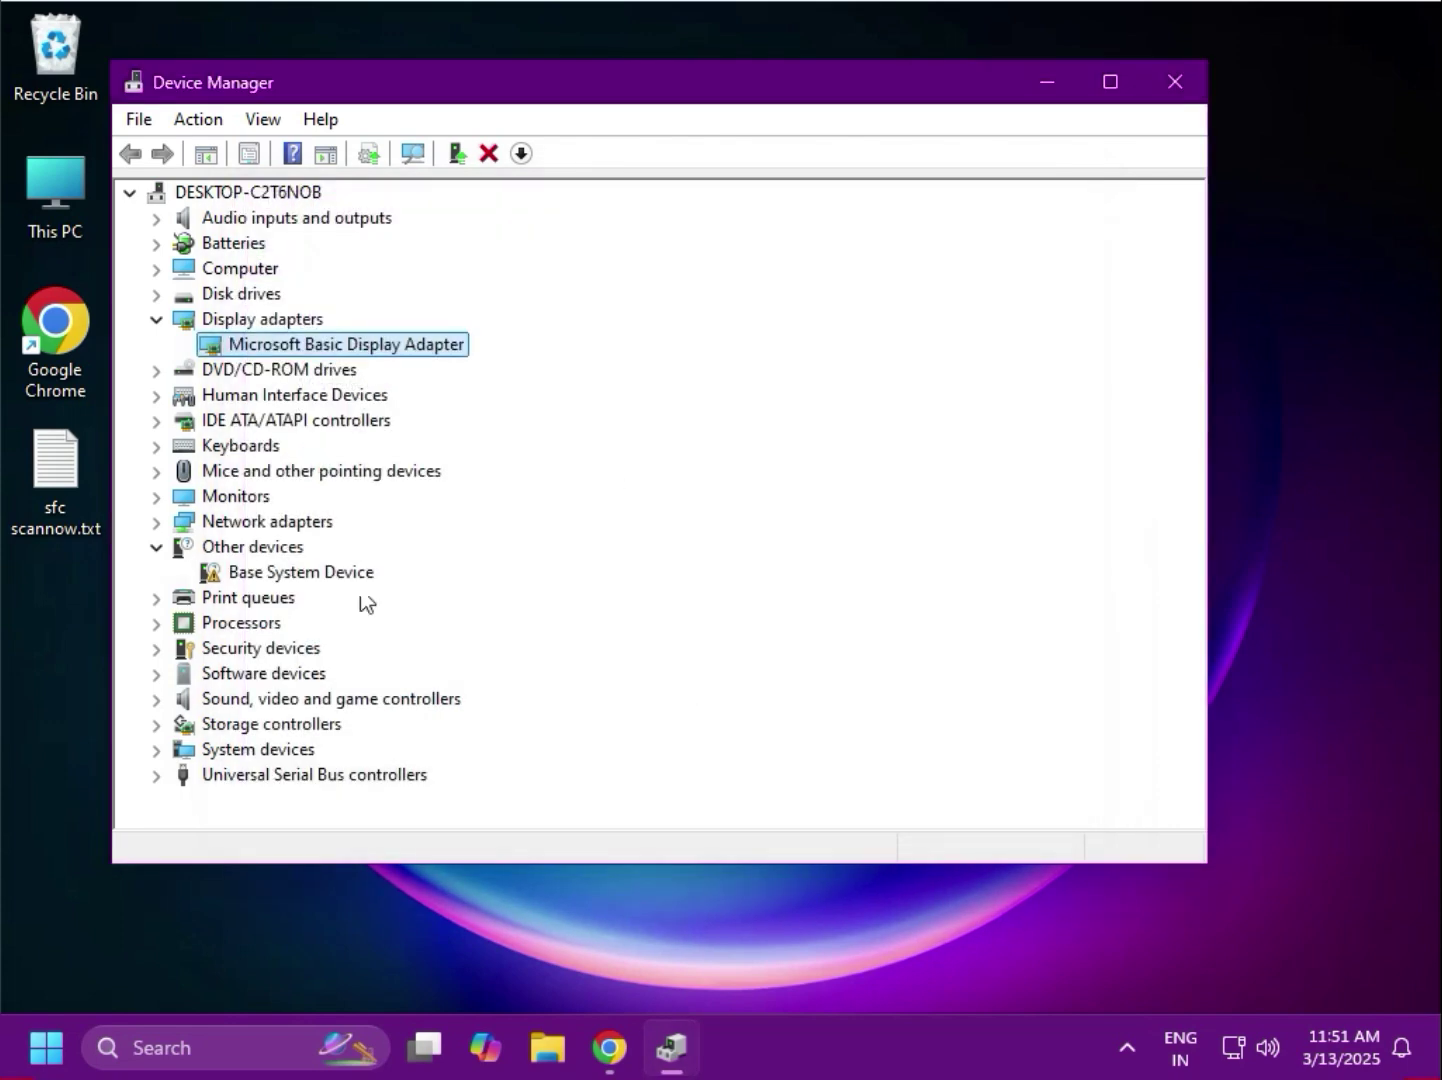
- Search automatically for a Generic Monitor driver update, then close Device Manager
{"action": "left_click", "coordinate": [155, 495]}
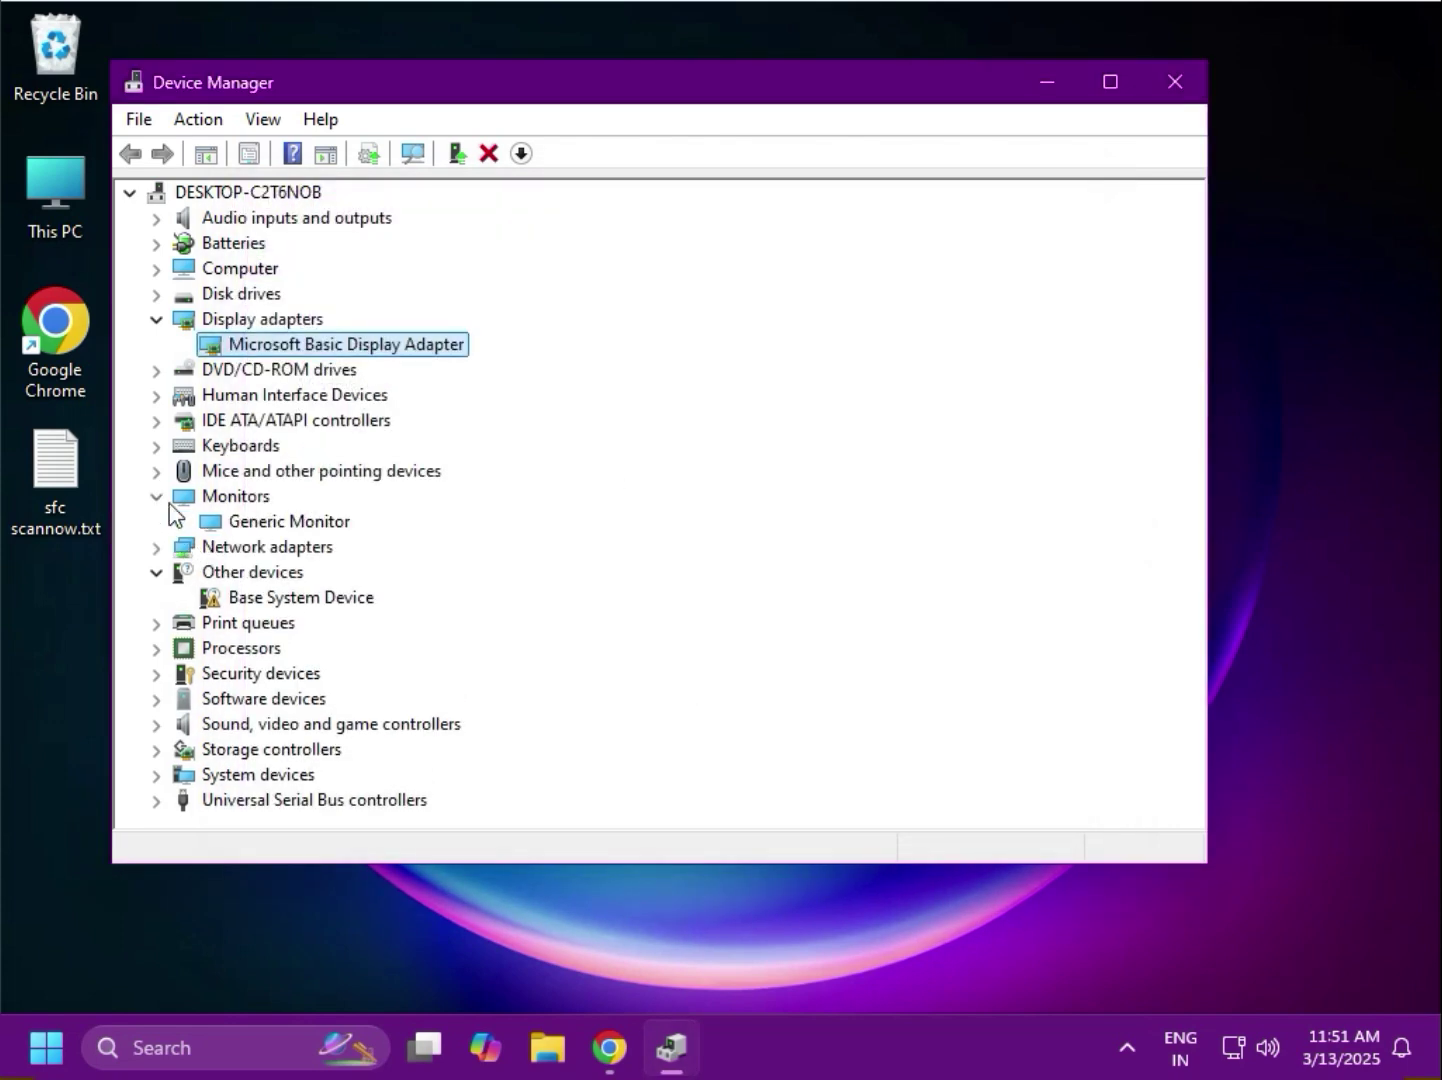
{"action": "left_click", "coordinate": [282, 529]}
{"action": "right_click", "coordinate": [282, 529]}
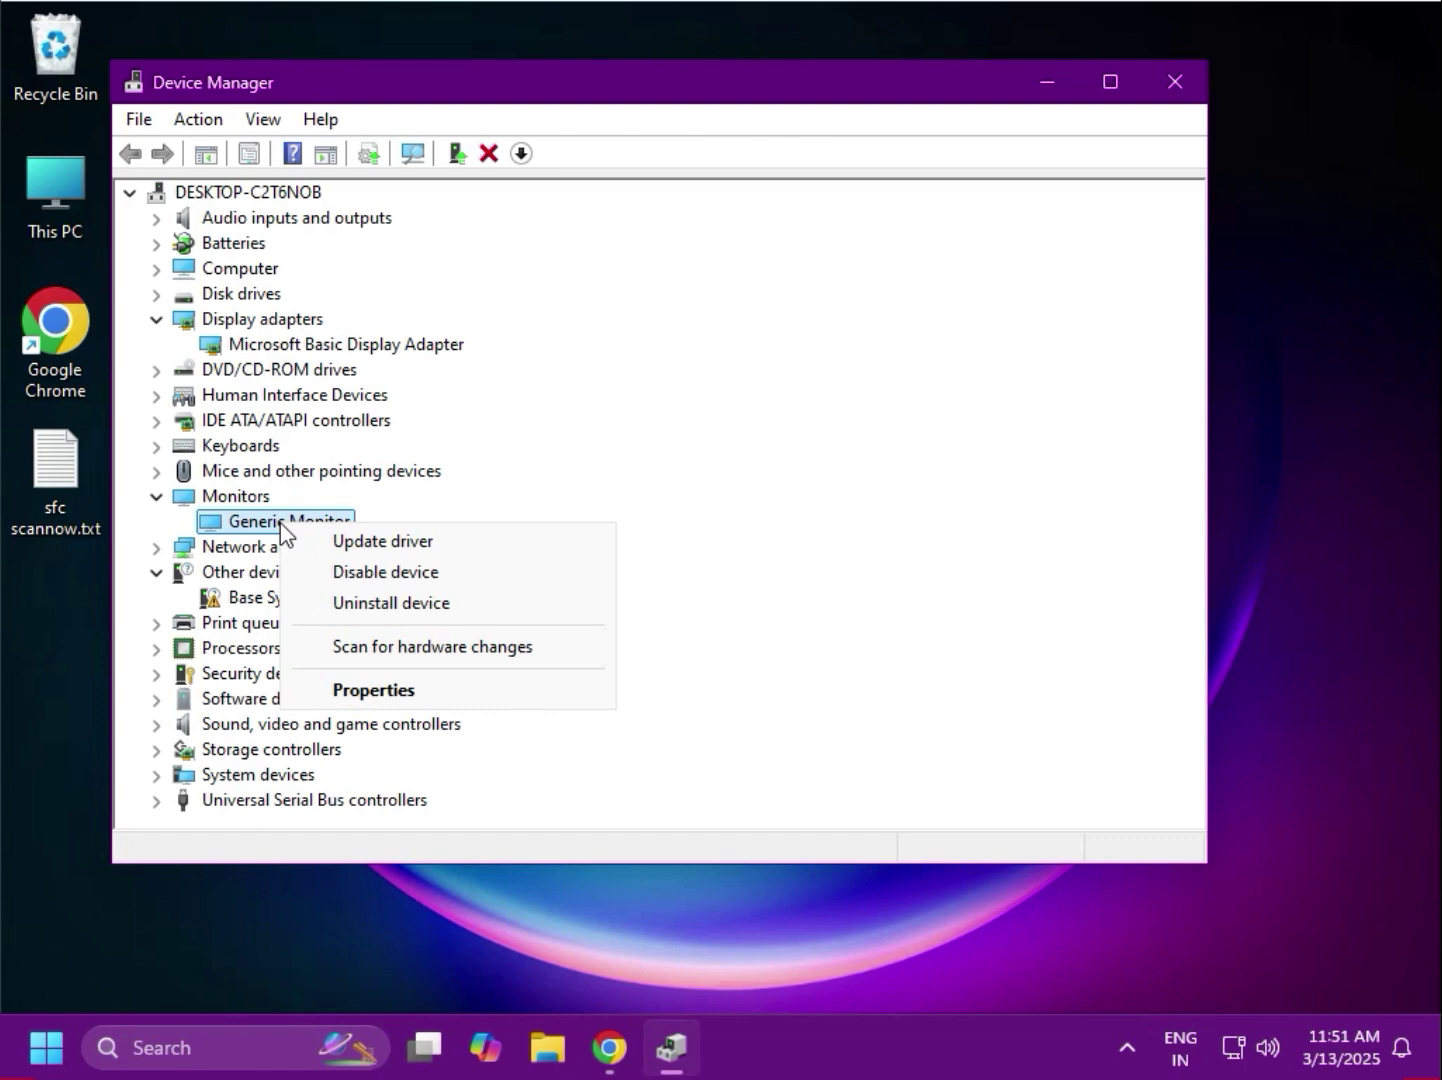
{"action": "left_click", "coordinate": [408, 547]}
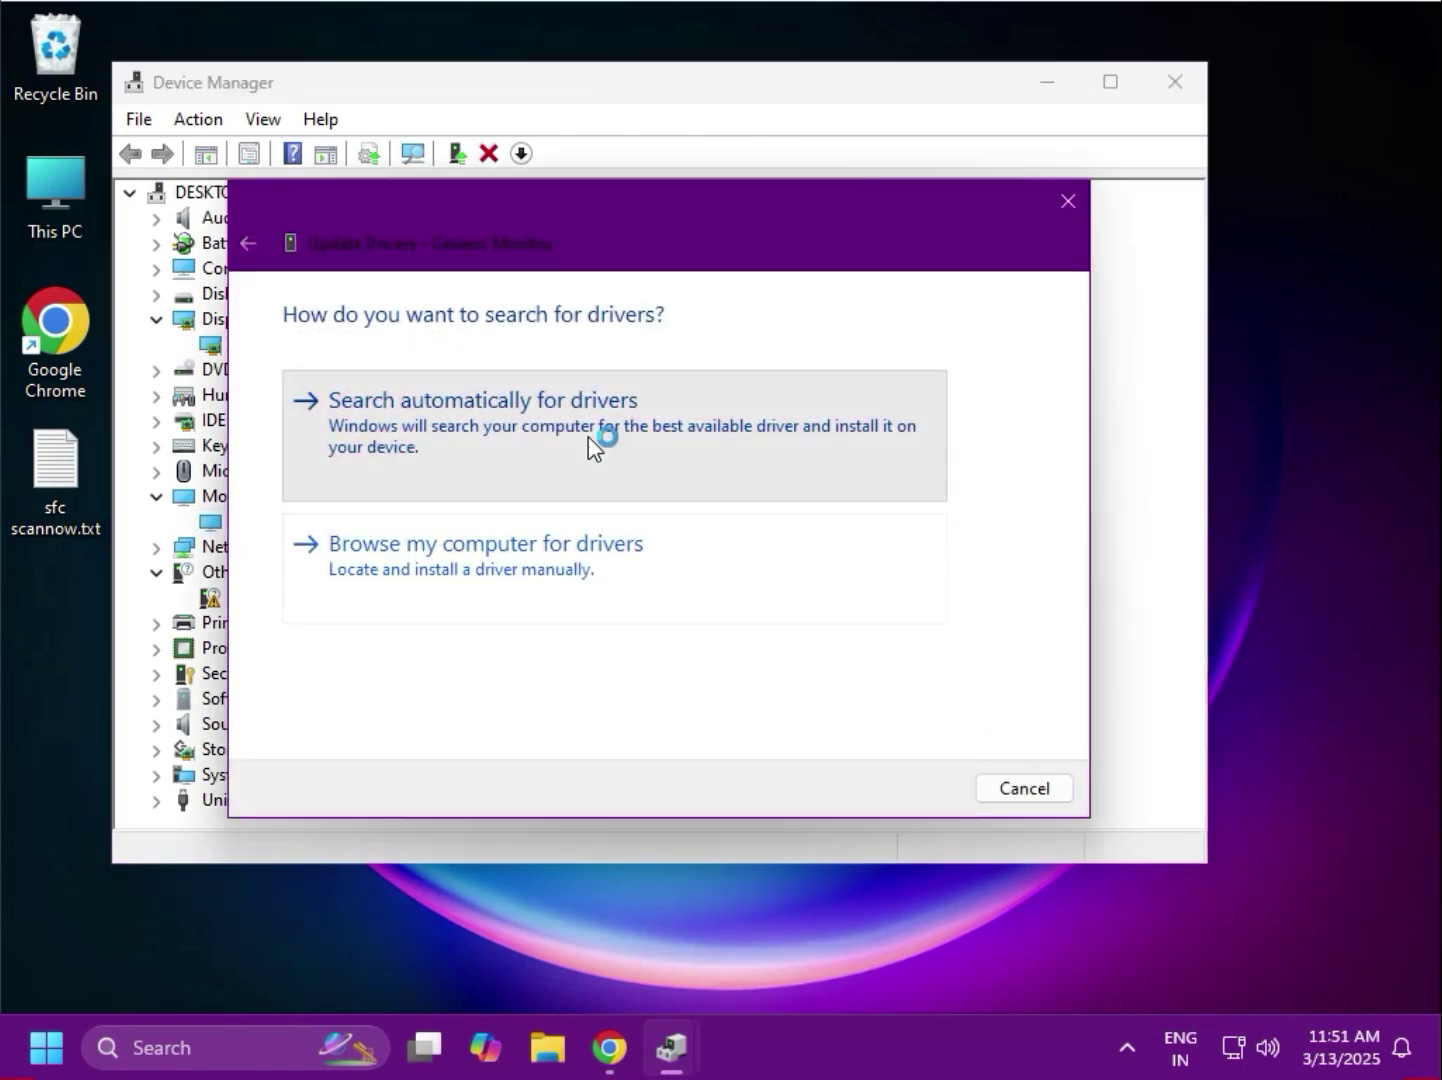
{"action": "left_click", "coordinate": [588, 437]}
{"action": "left_click", "coordinate": [1070, 205]}
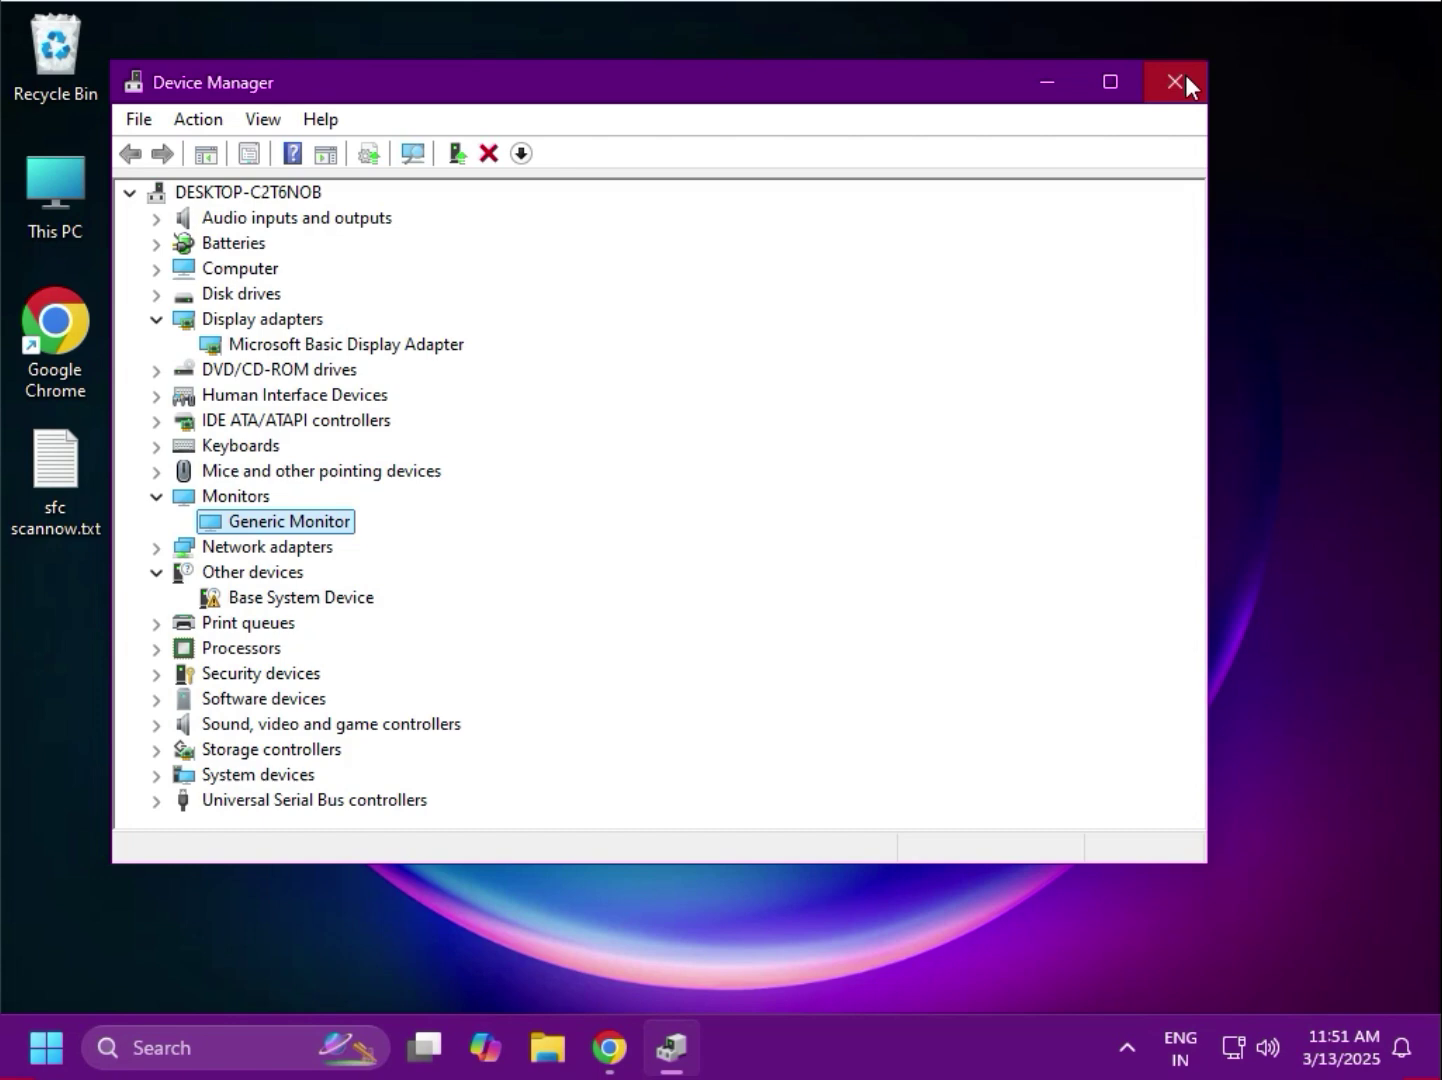
{"action": "left_click", "coordinate": [1174, 82]}
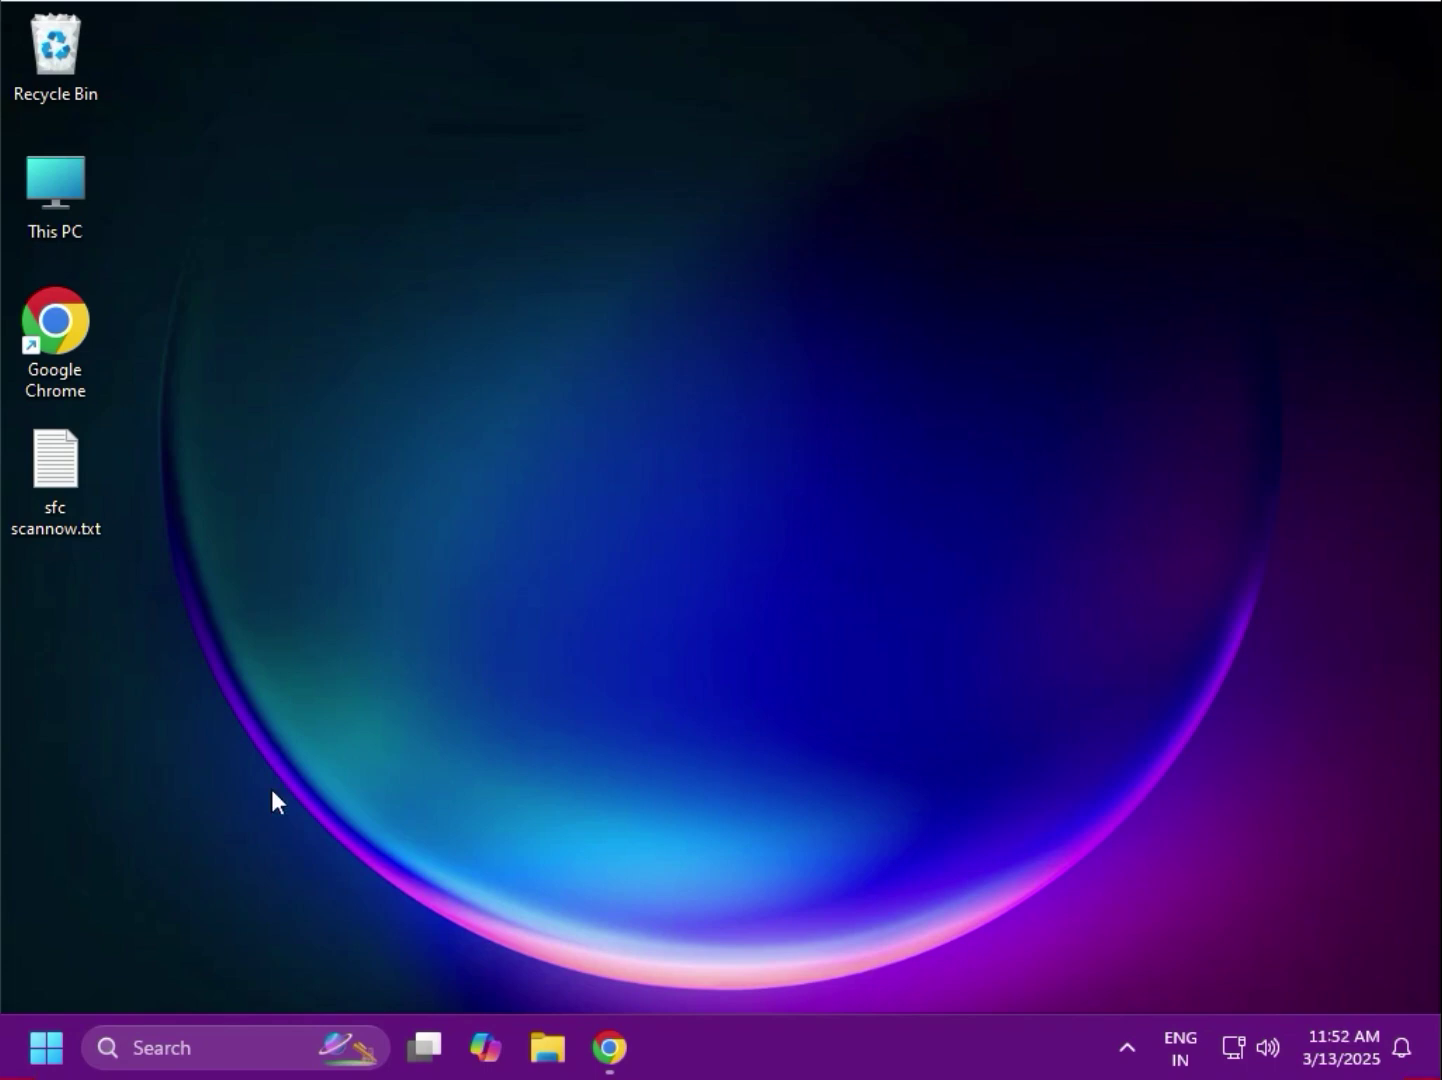
- Start a Windows Update check from Settings, then minimize the Settings window
{"action": "left_click", "coordinate": [46, 1046]}
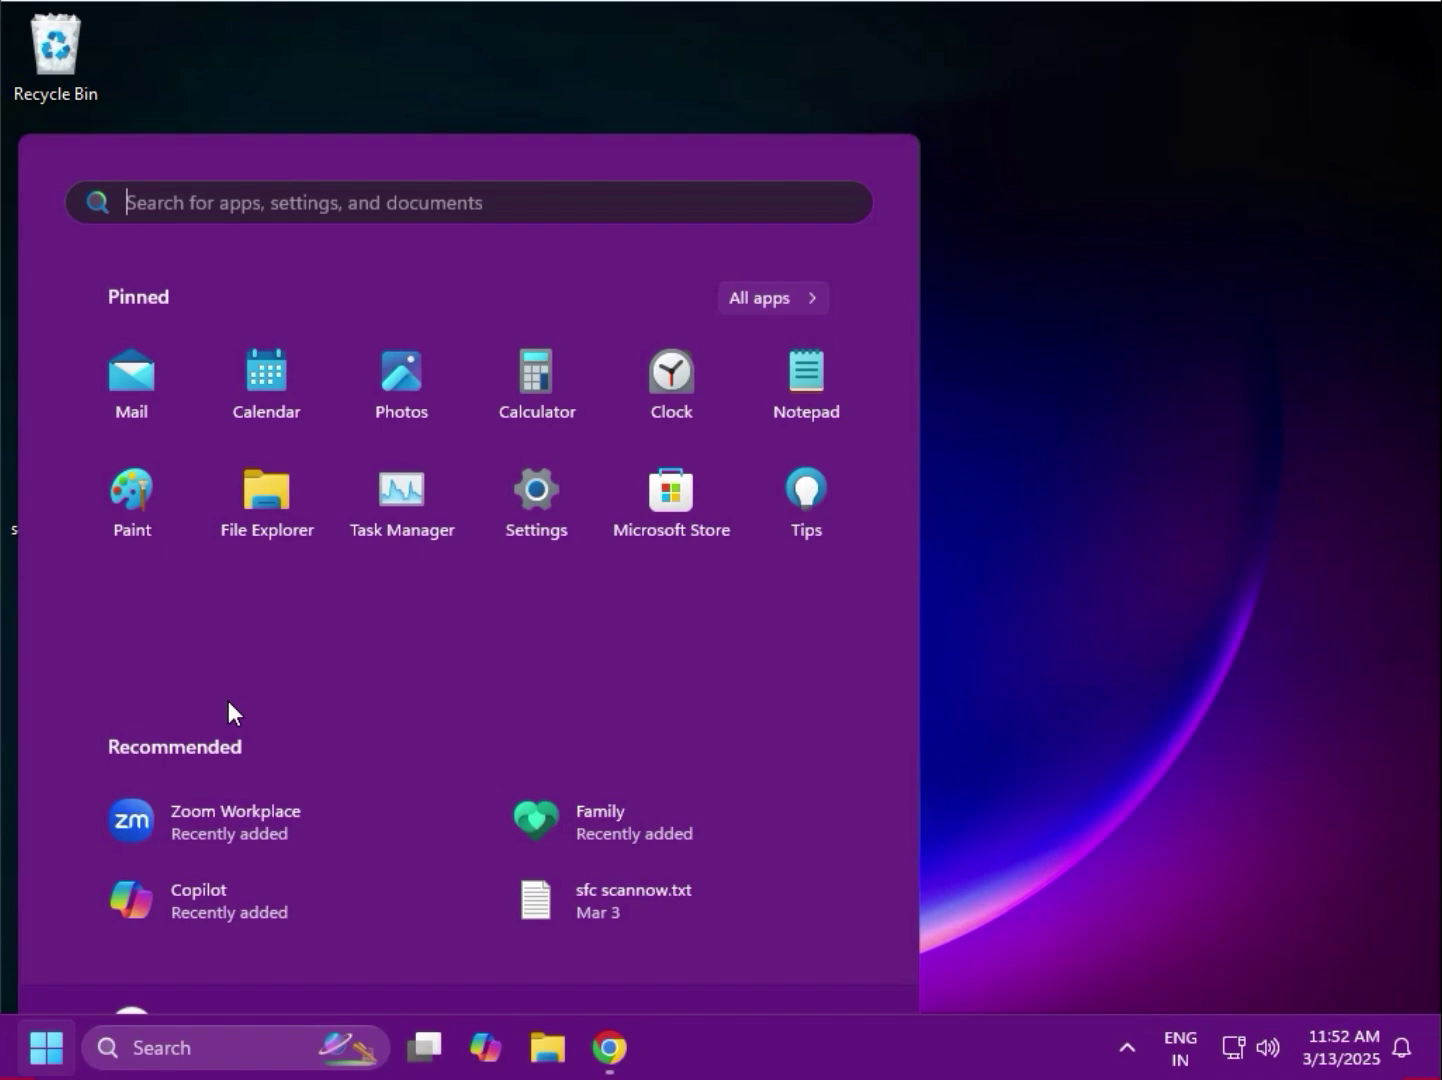
{"action": "left_click", "coordinate": [538, 419]}
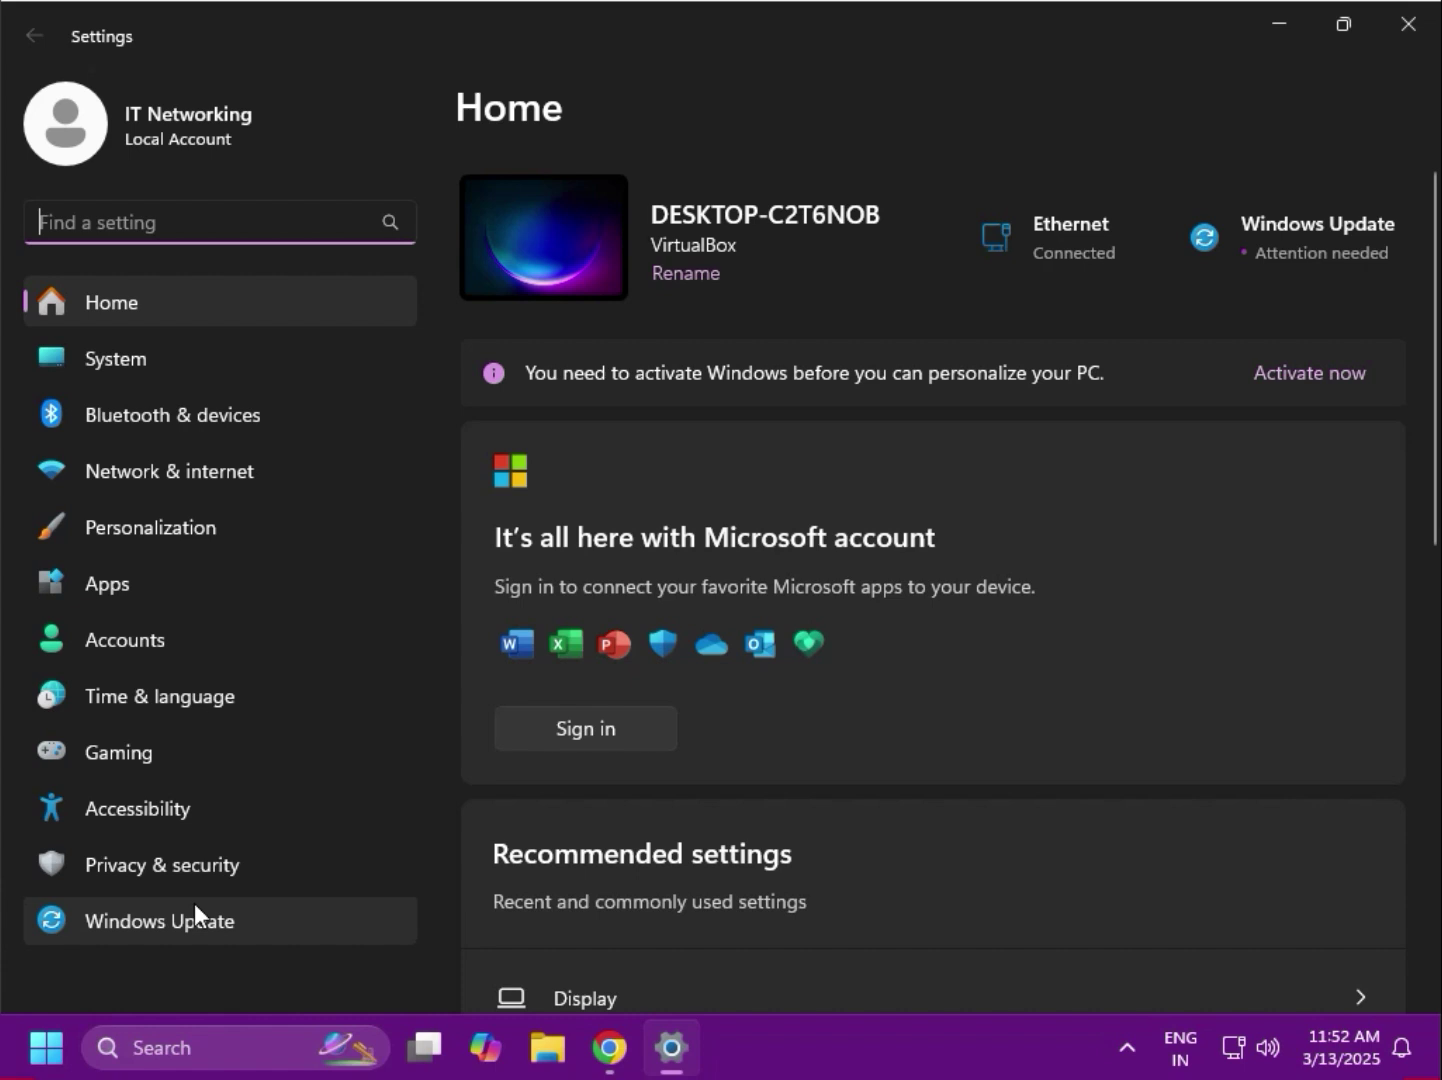
{"action": "left_click", "coordinate": [186, 923]}
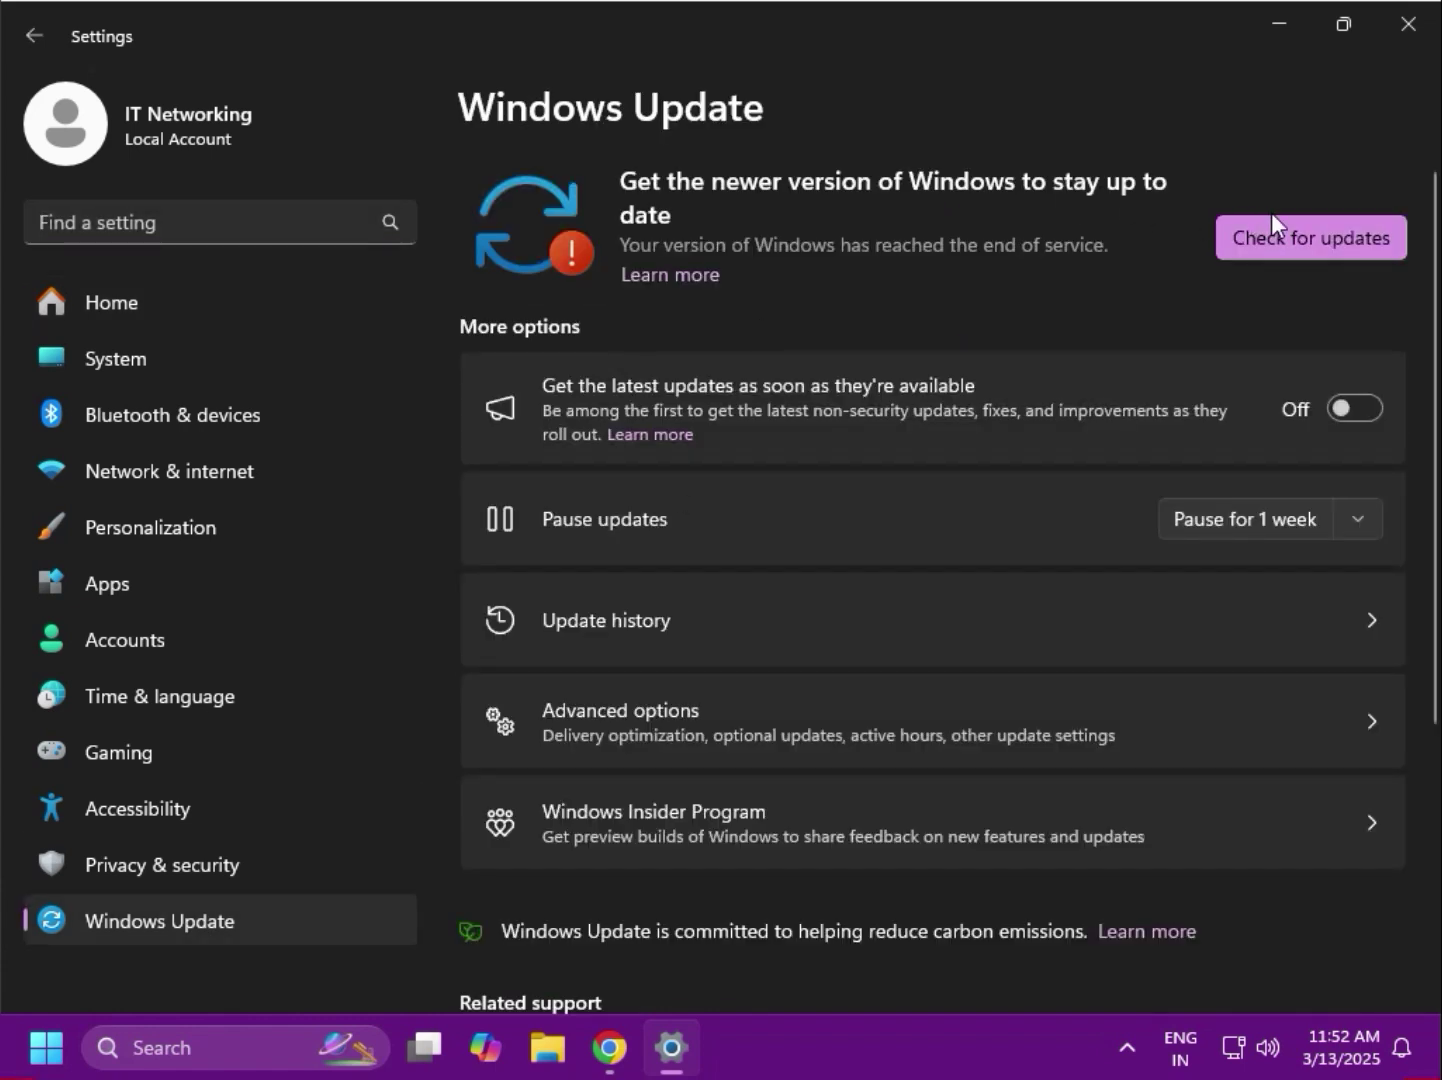
{"action": "left_click", "coordinate": [1277, 231]}
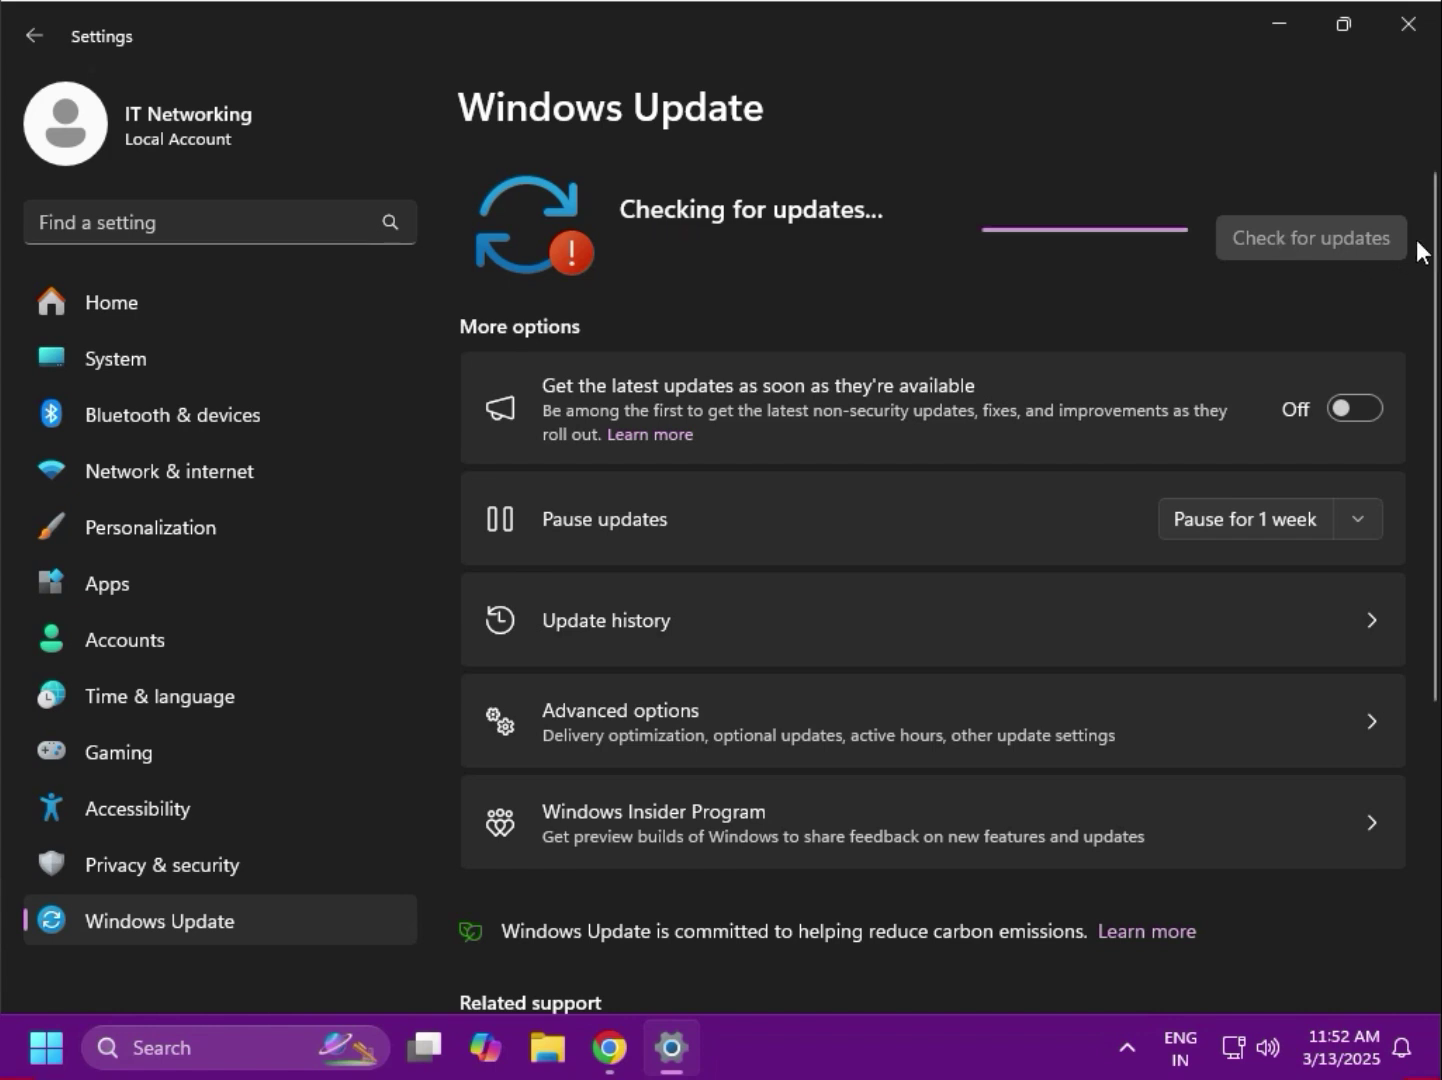
{"action": "left_click", "coordinate": [1274, 25]}
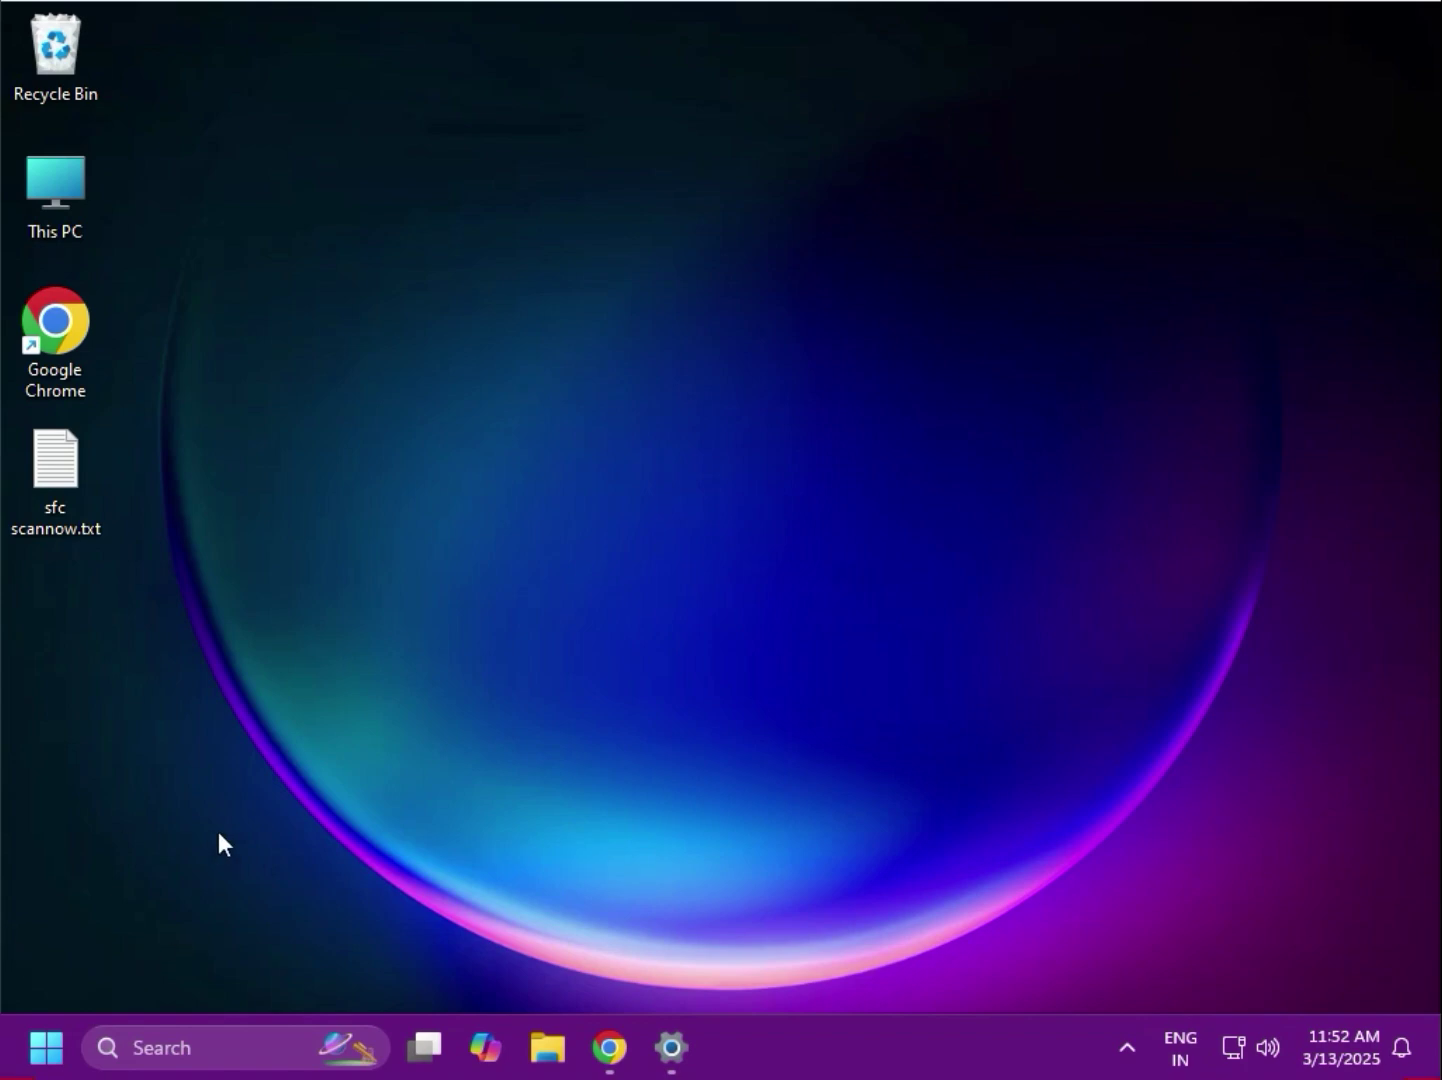
- Run msconfig from the Run dialog to open System Configuration
{"action": "left_click", "coordinate": [53, 1052]}
{"action": "type", "text": "run"}
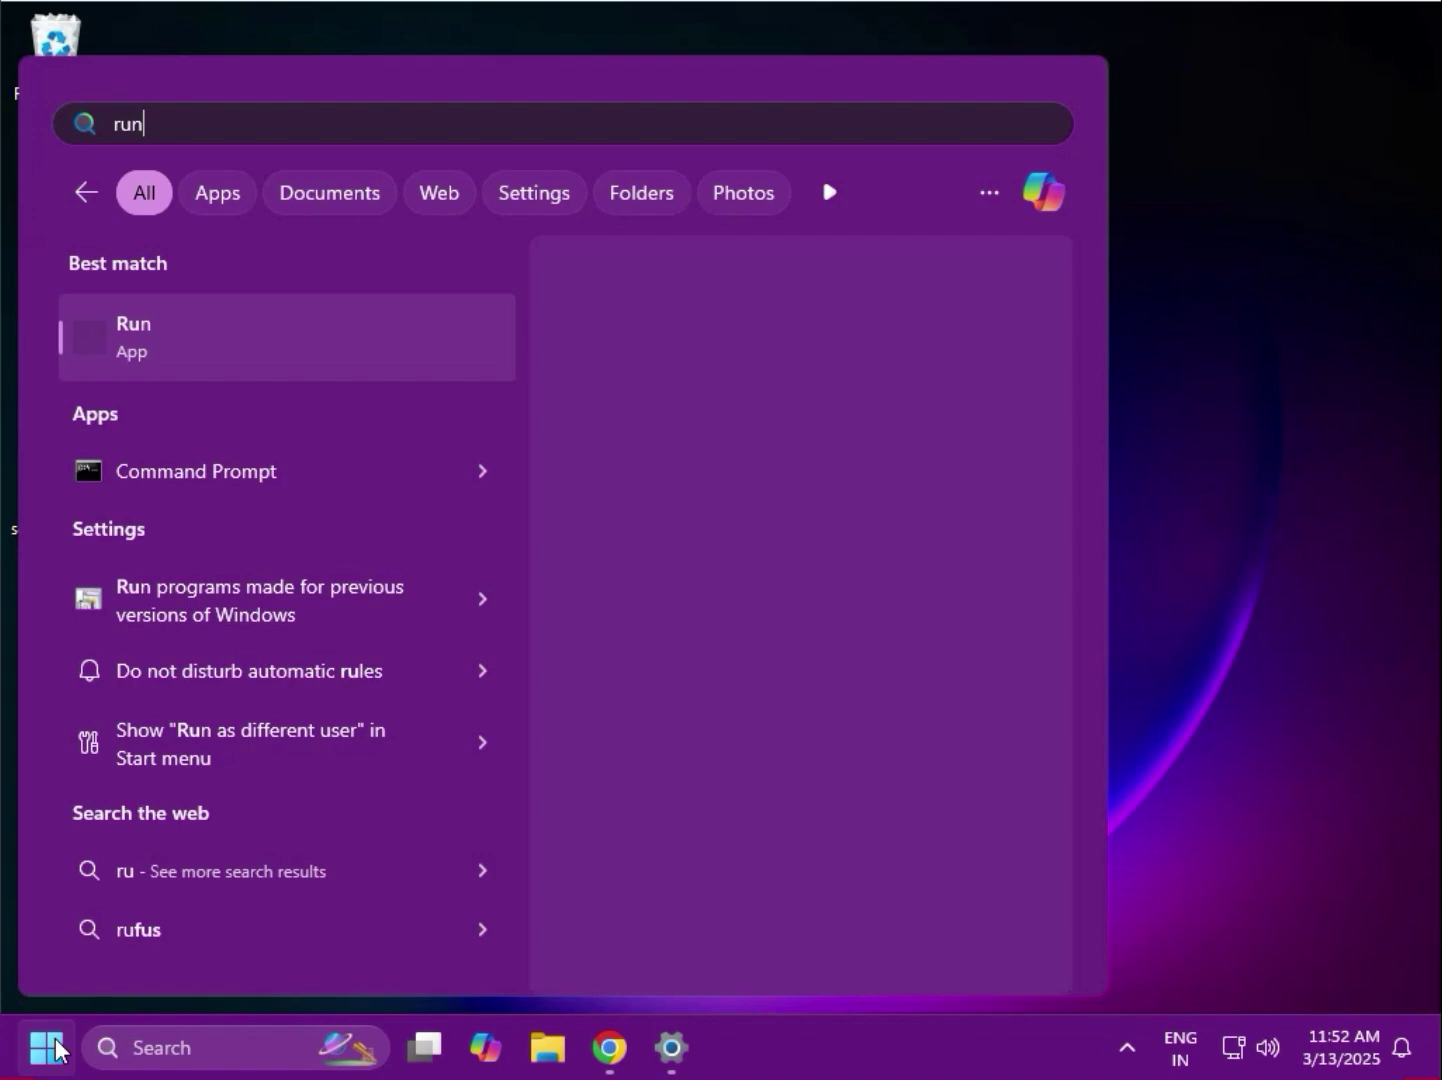
{"action": "left_click", "coordinate": [196, 353]}
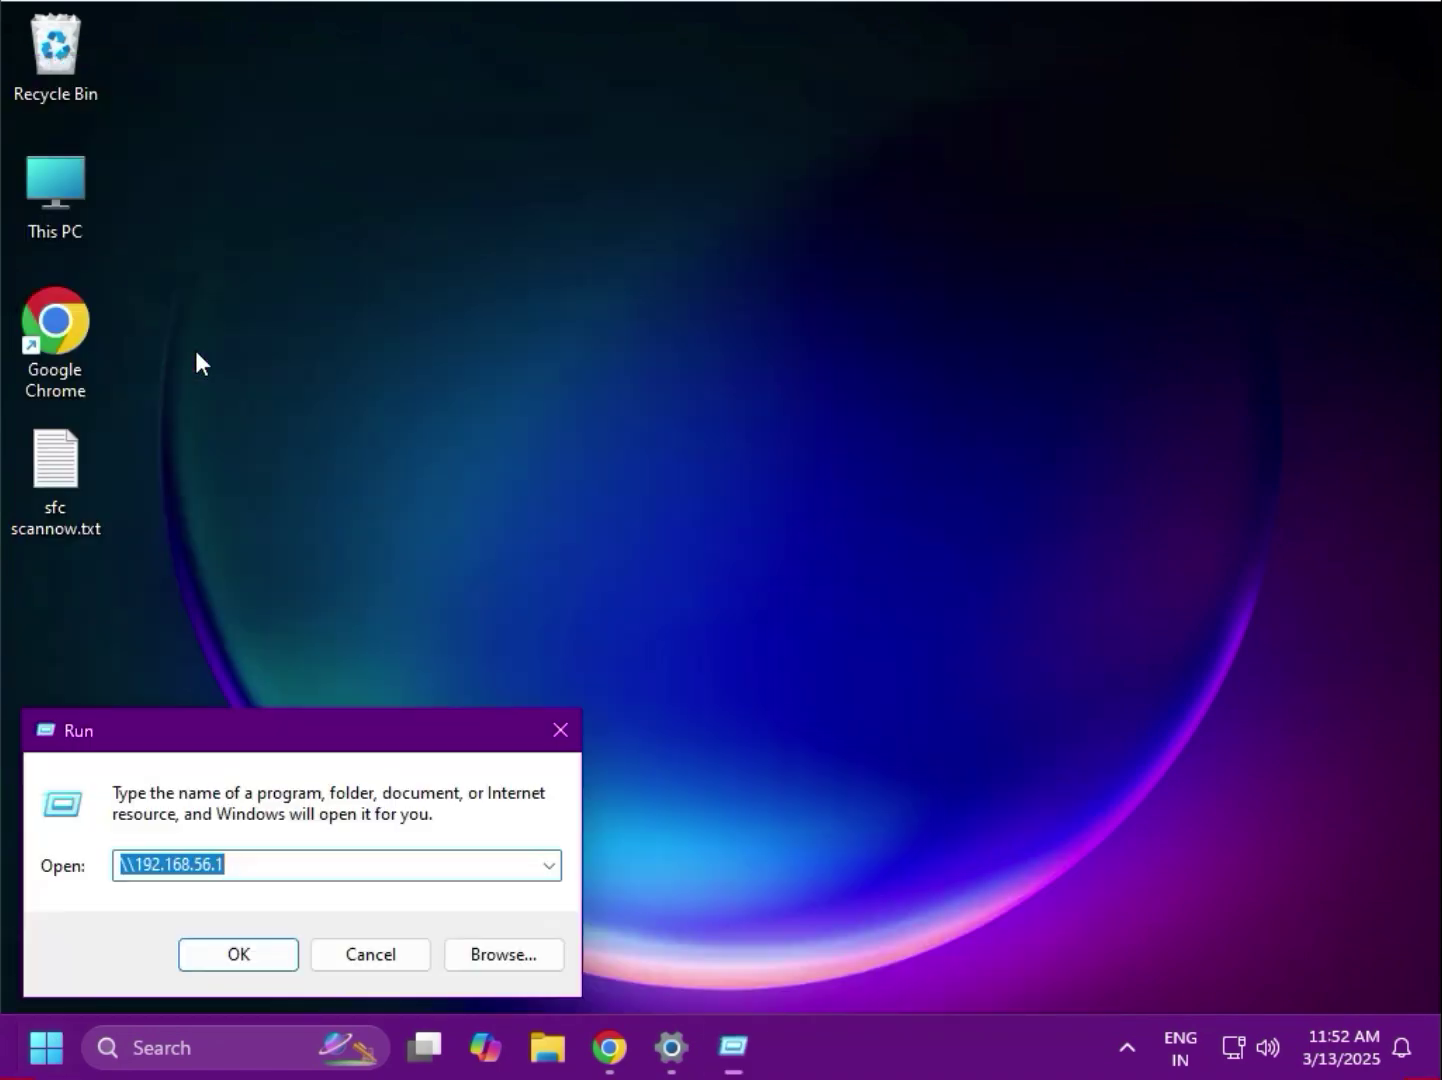
{"action": "type", "text": "m"}
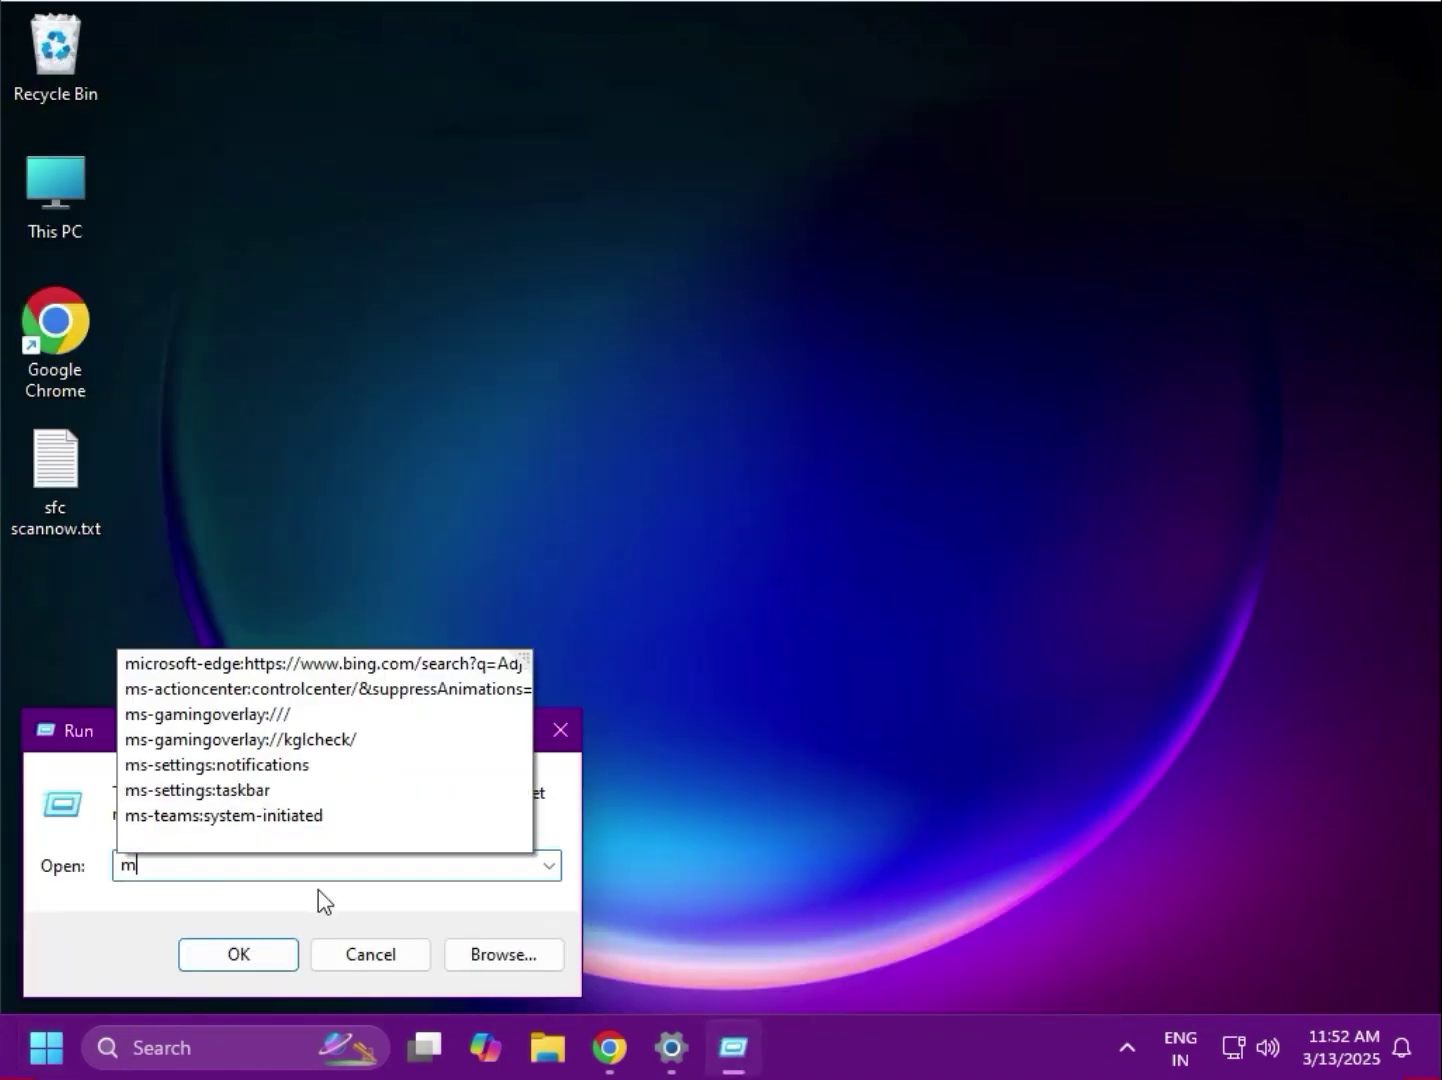
{"action": "type", "text": "sc"}
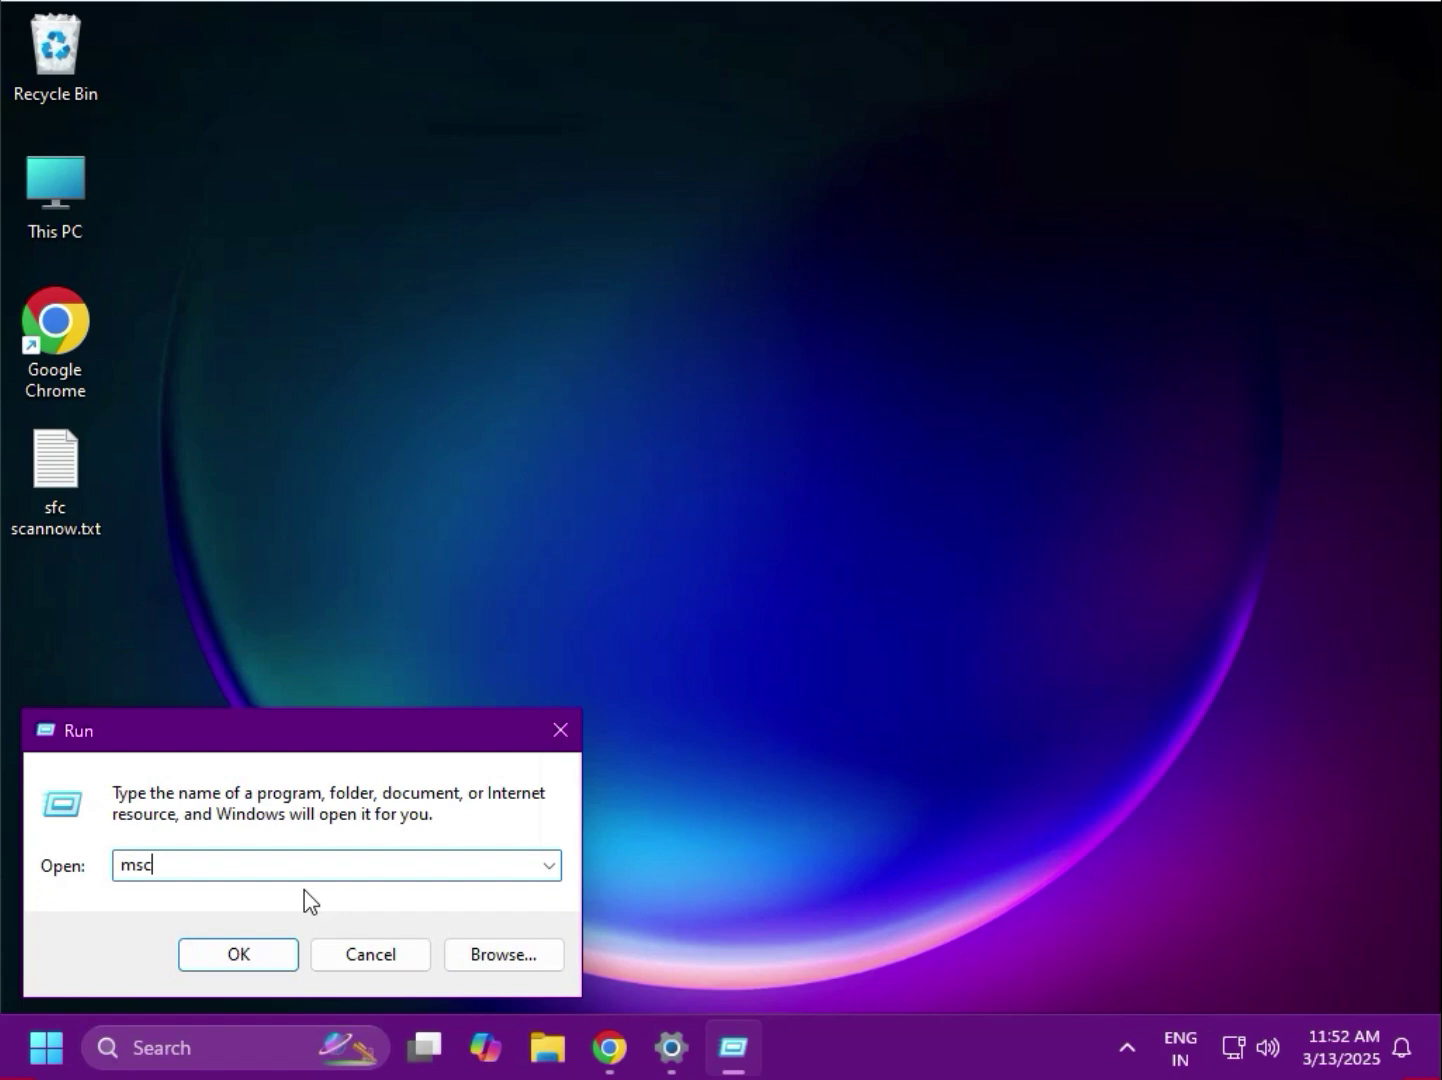
{"action": "type", "text": "o"}
{"action": "type", "text": "nfi"}
{"action": "type", "text": "g"}
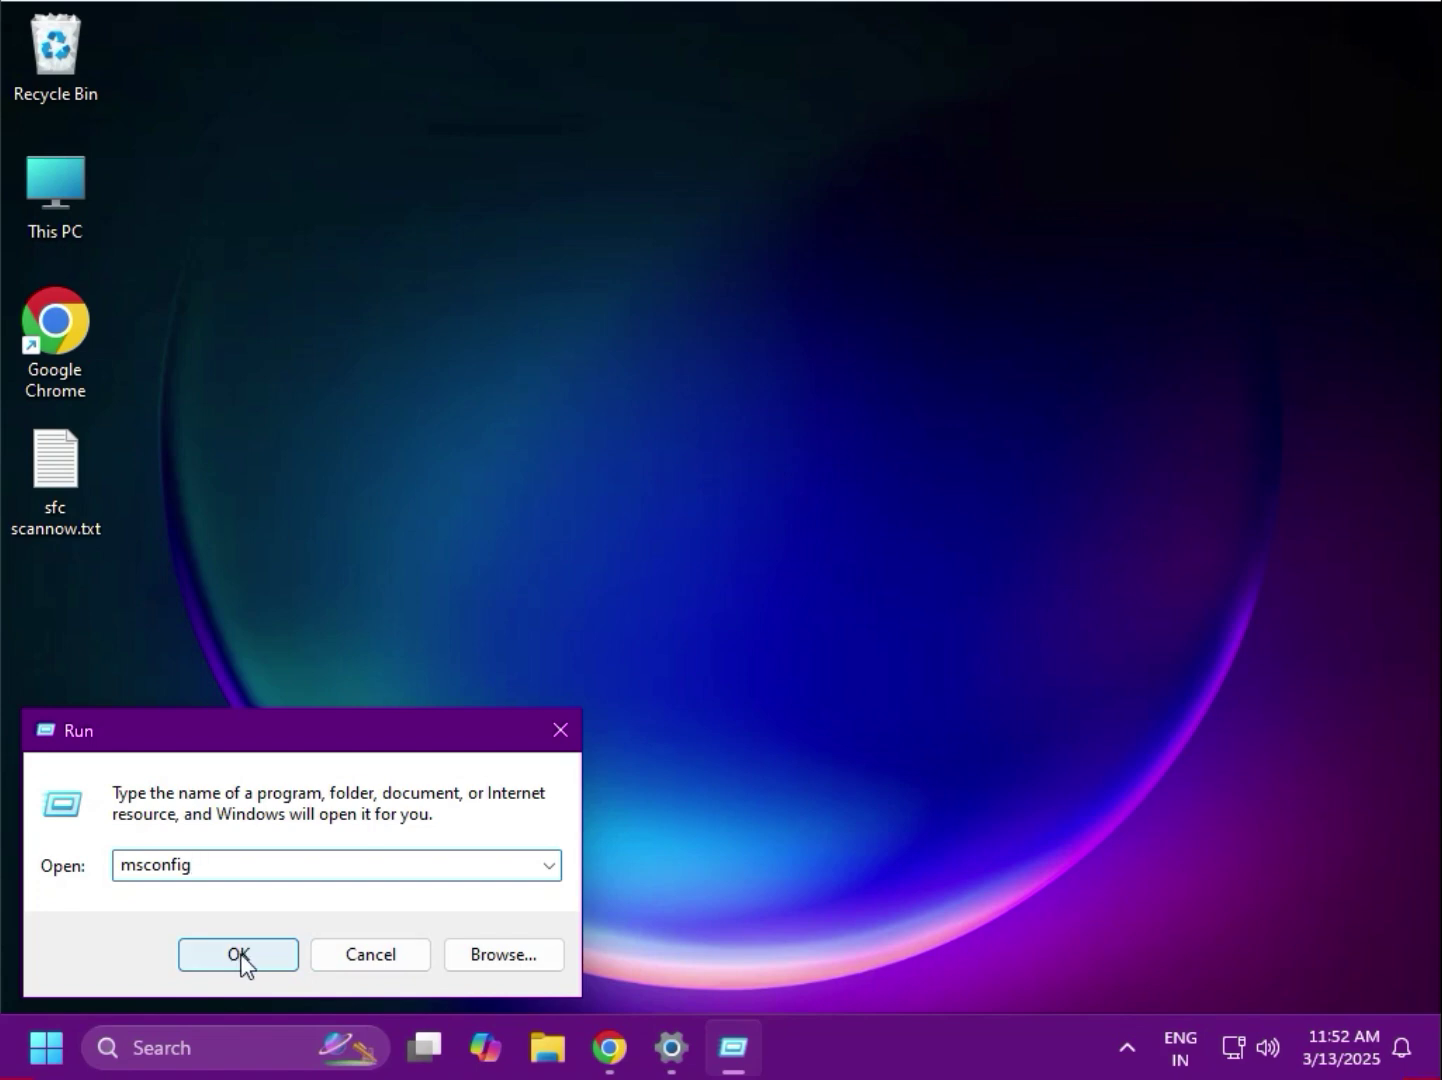
{"action": "left_click", "coordinate": [245, 959]}
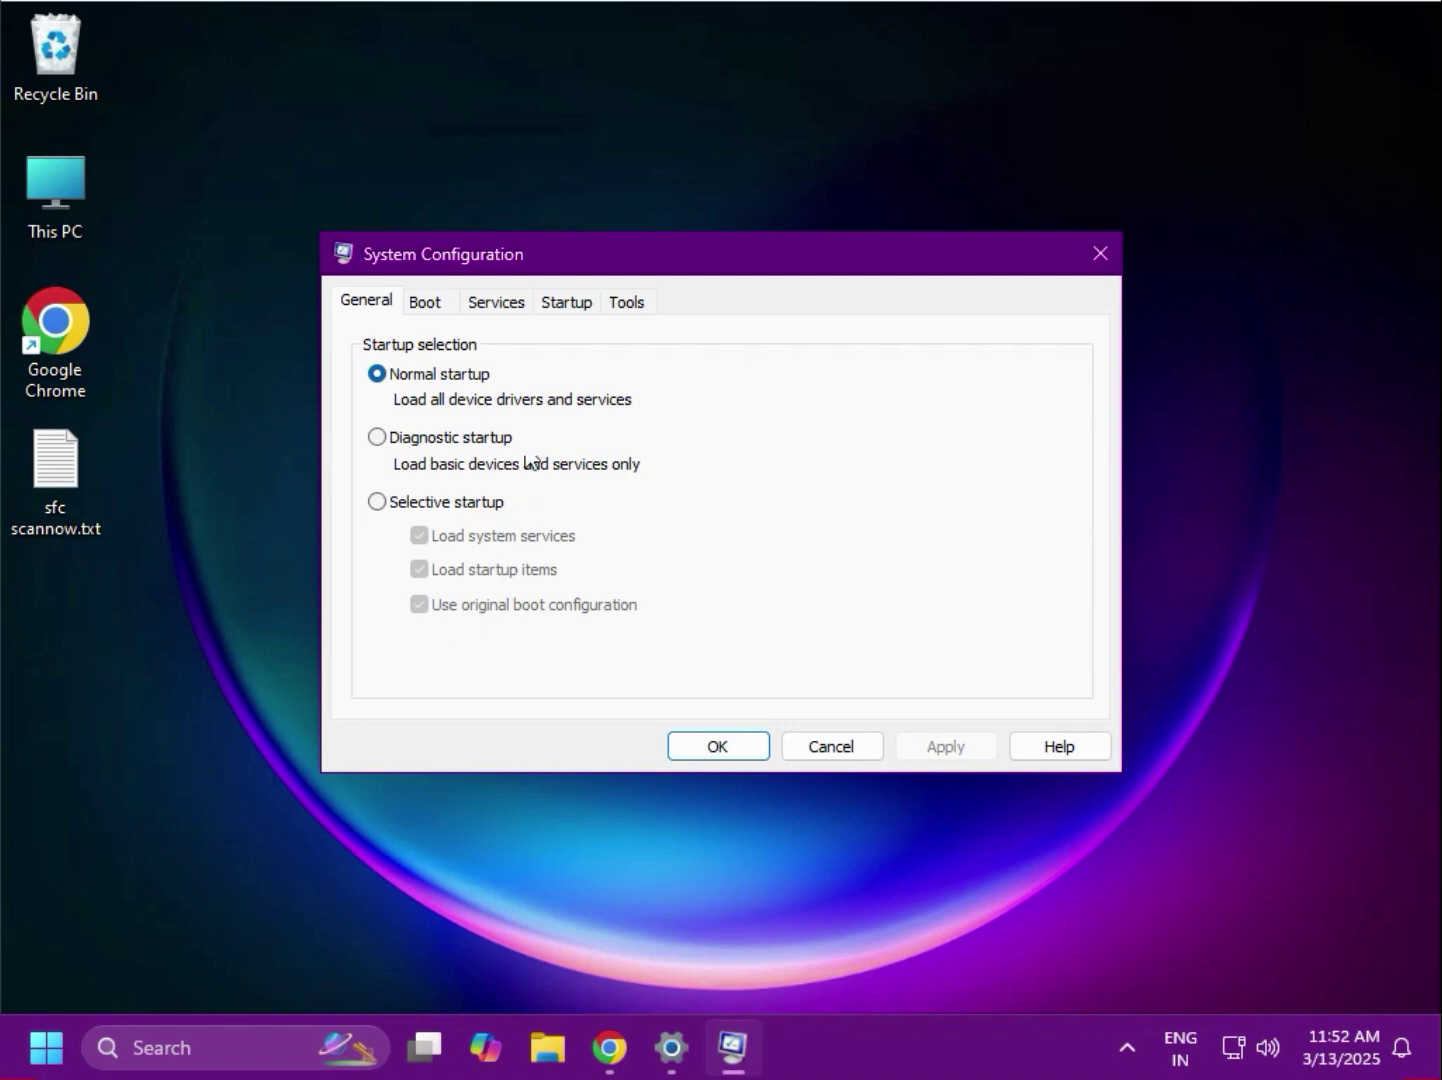
- Hide Microsoft services, disable all Google services, apply, and exit without restarting
{"action": "left_click", "coordinate": [492, 307]}
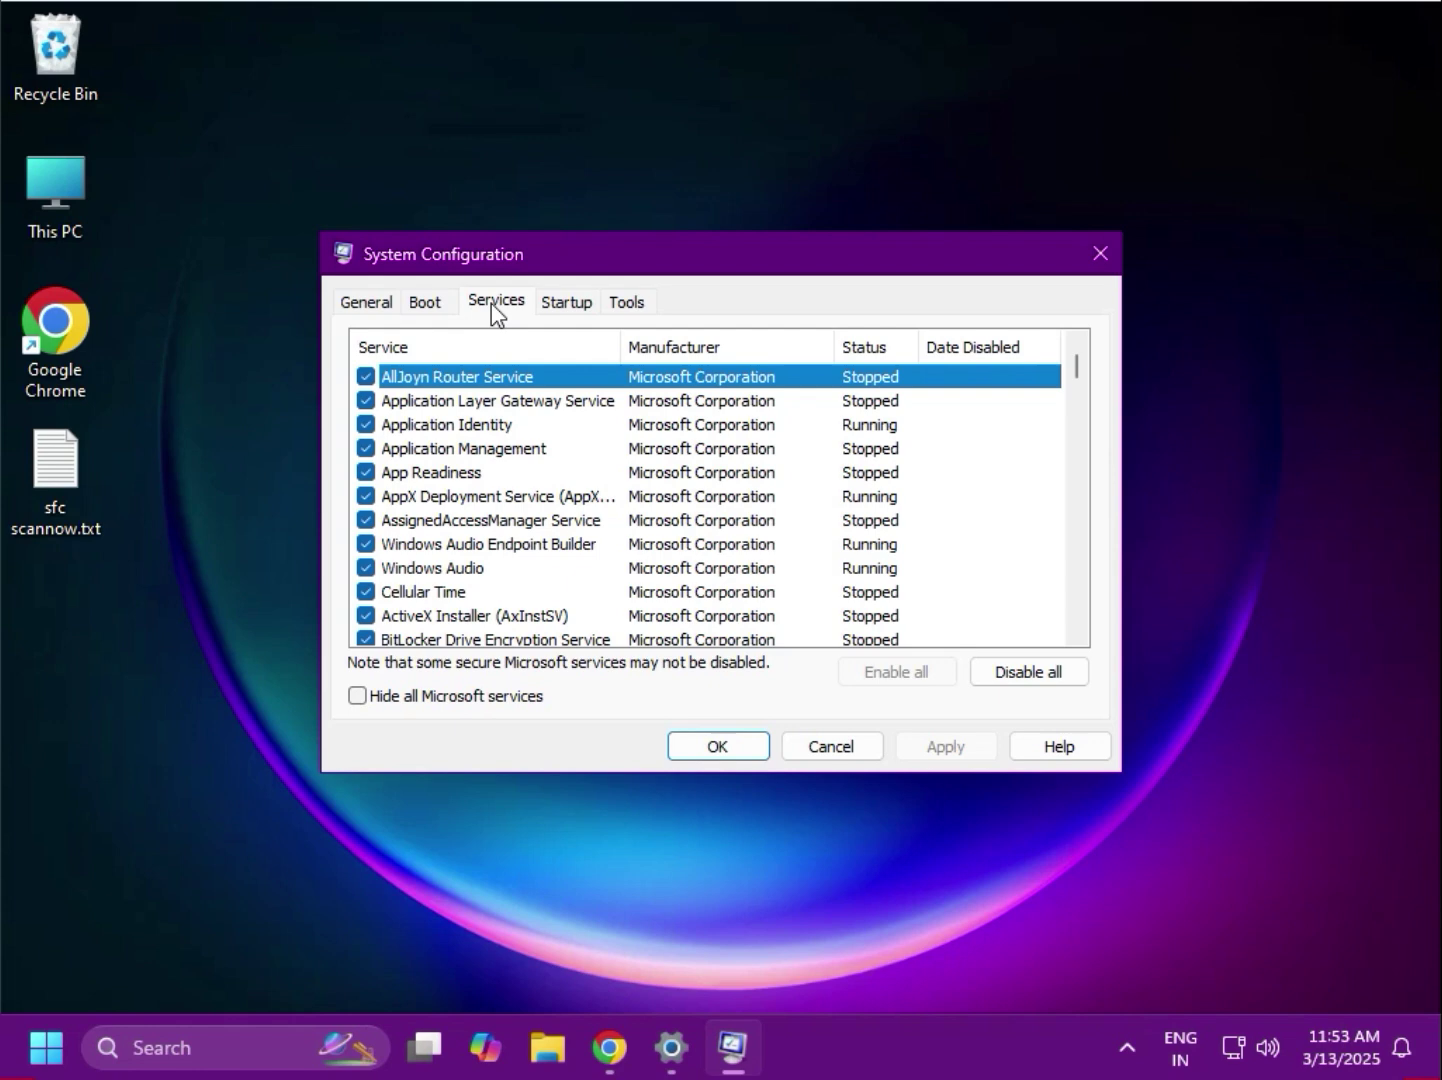
{"action": "left_click", "coordinate": [429, 699]}
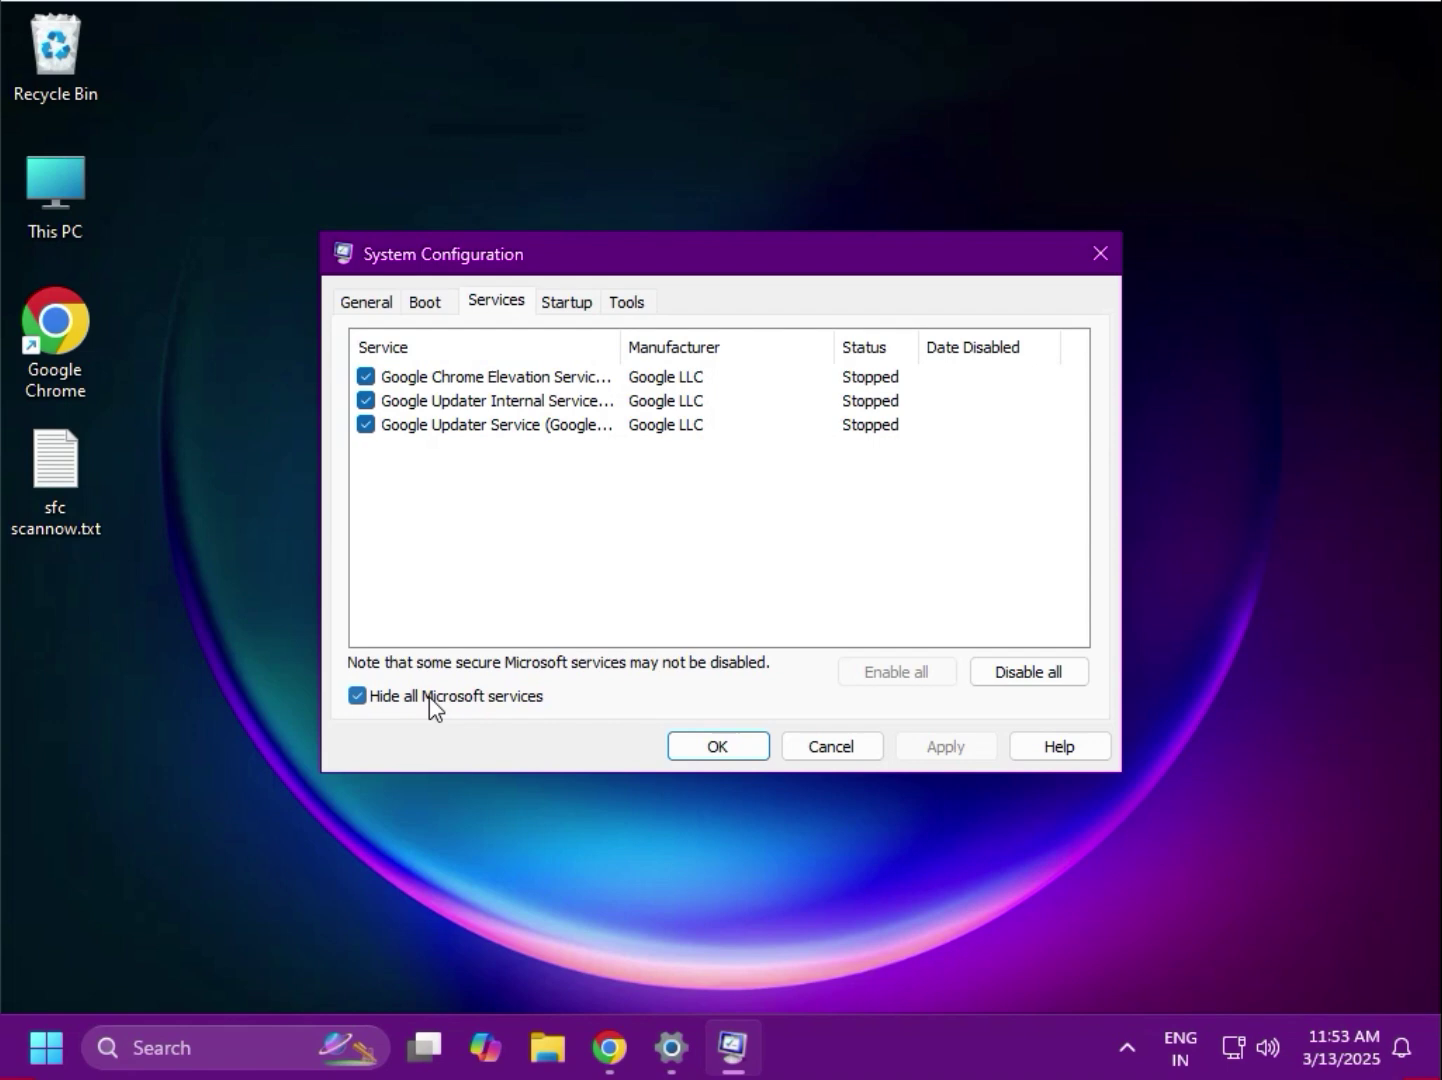
{"action": "left_click", "coordinate": [1046, 674]}
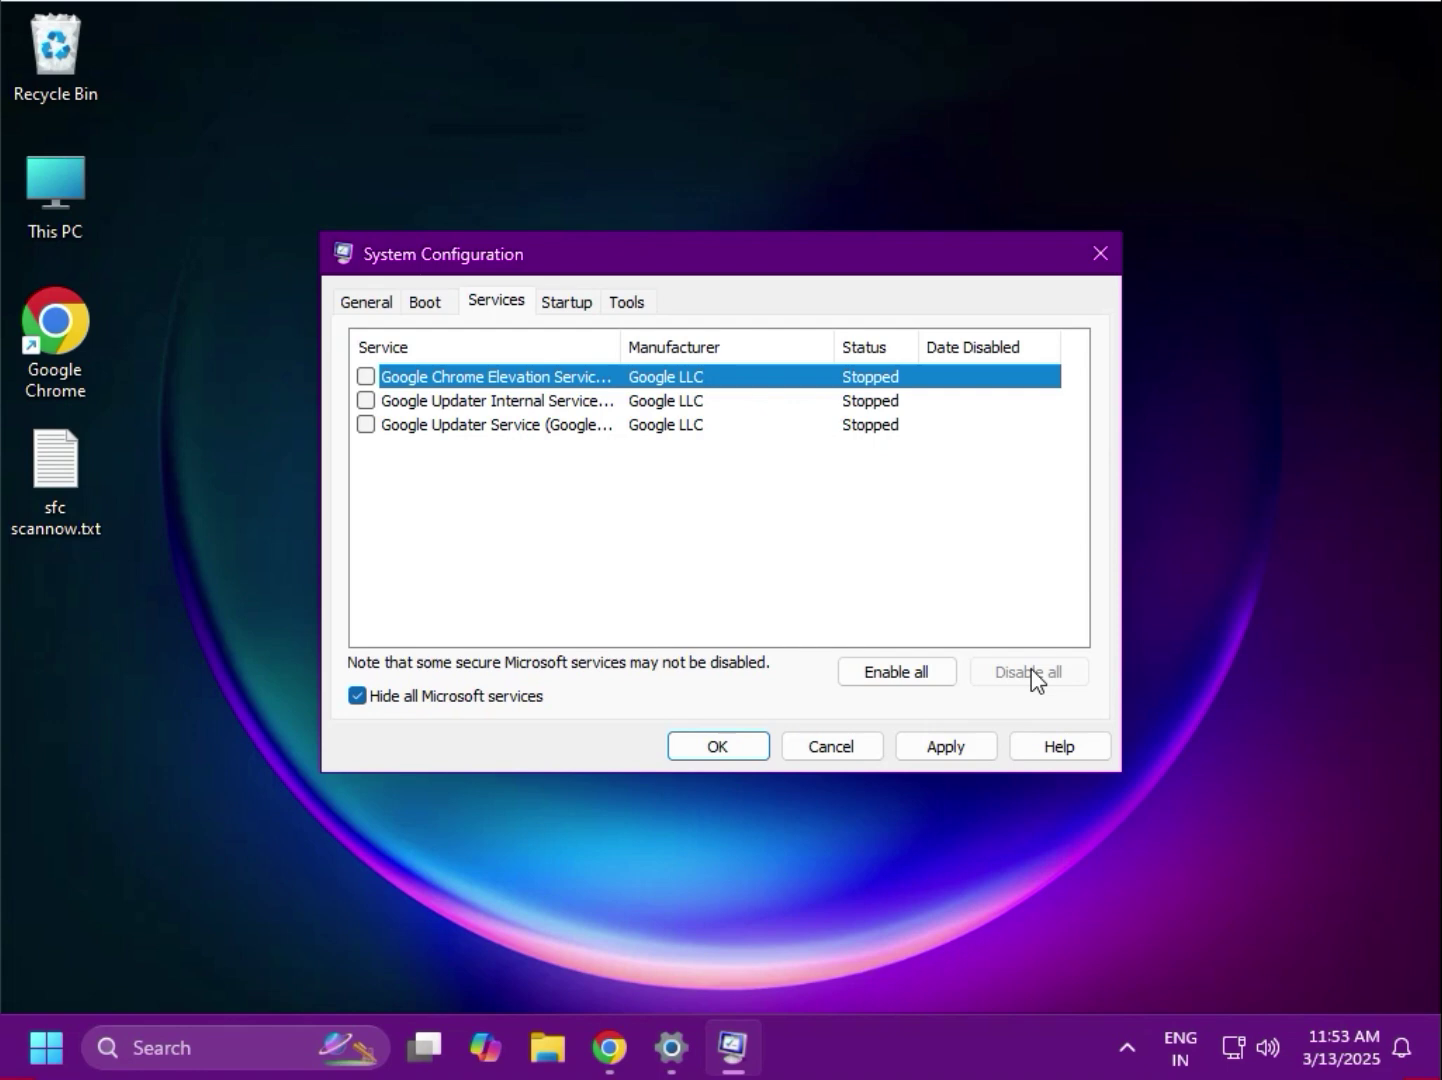
{"action": "left_click", "coordinate": [944, 746]}
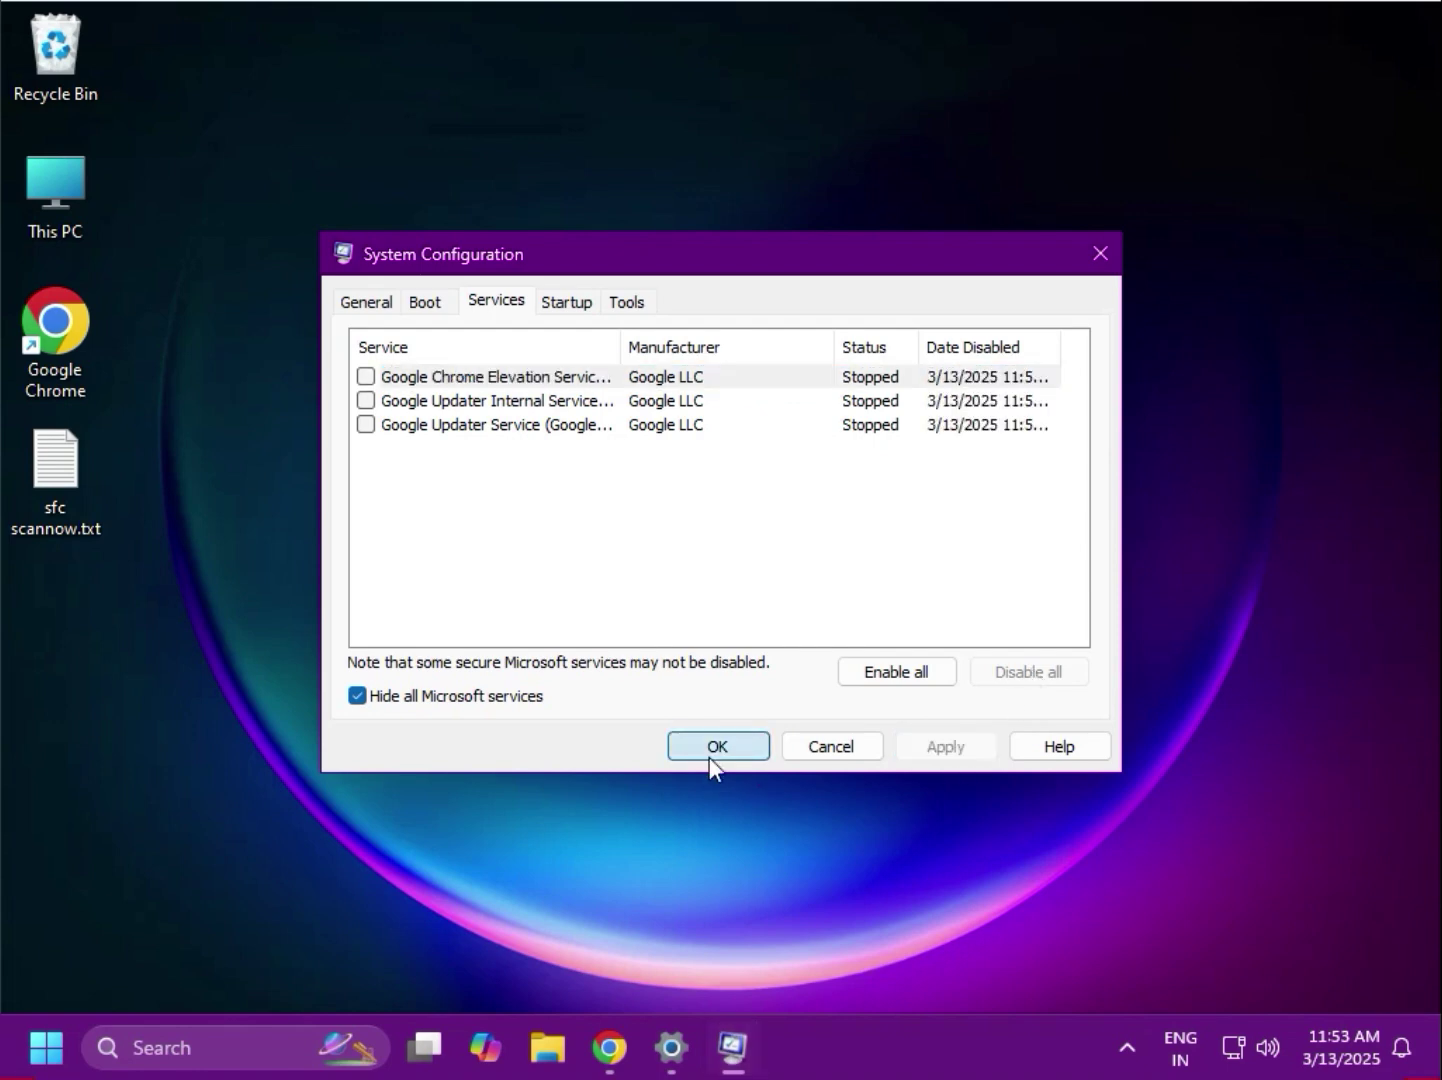
{"action": "left_click", "coordinate": [709, 758]}
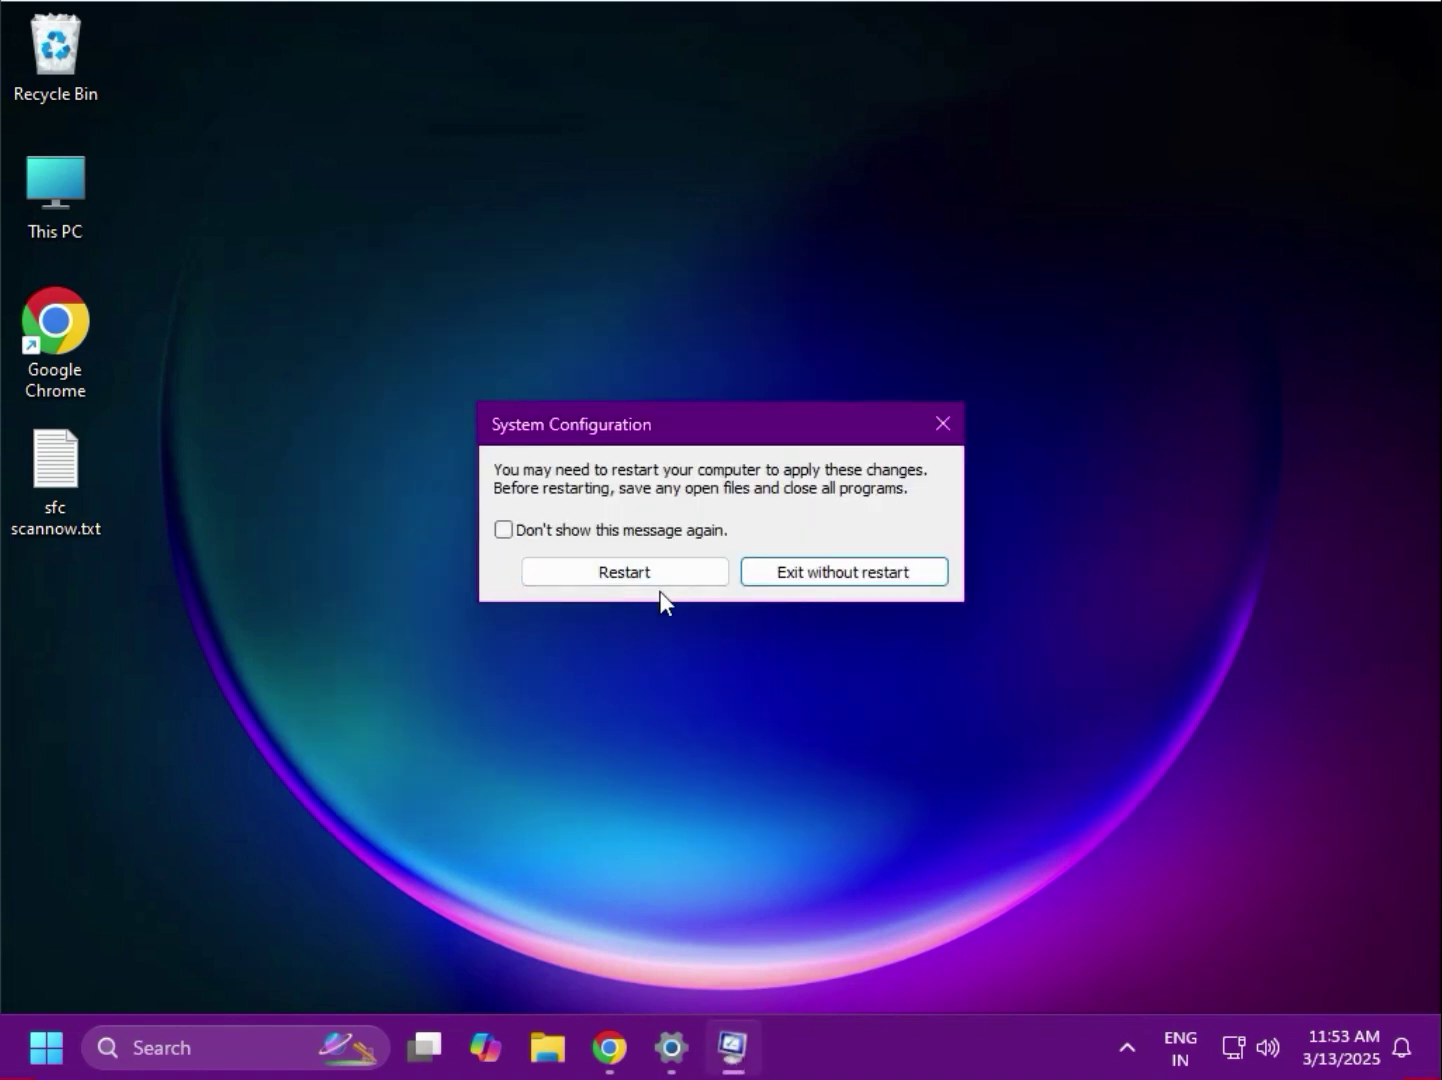
{"action": "left_click", "coordinate": [797, 574]}
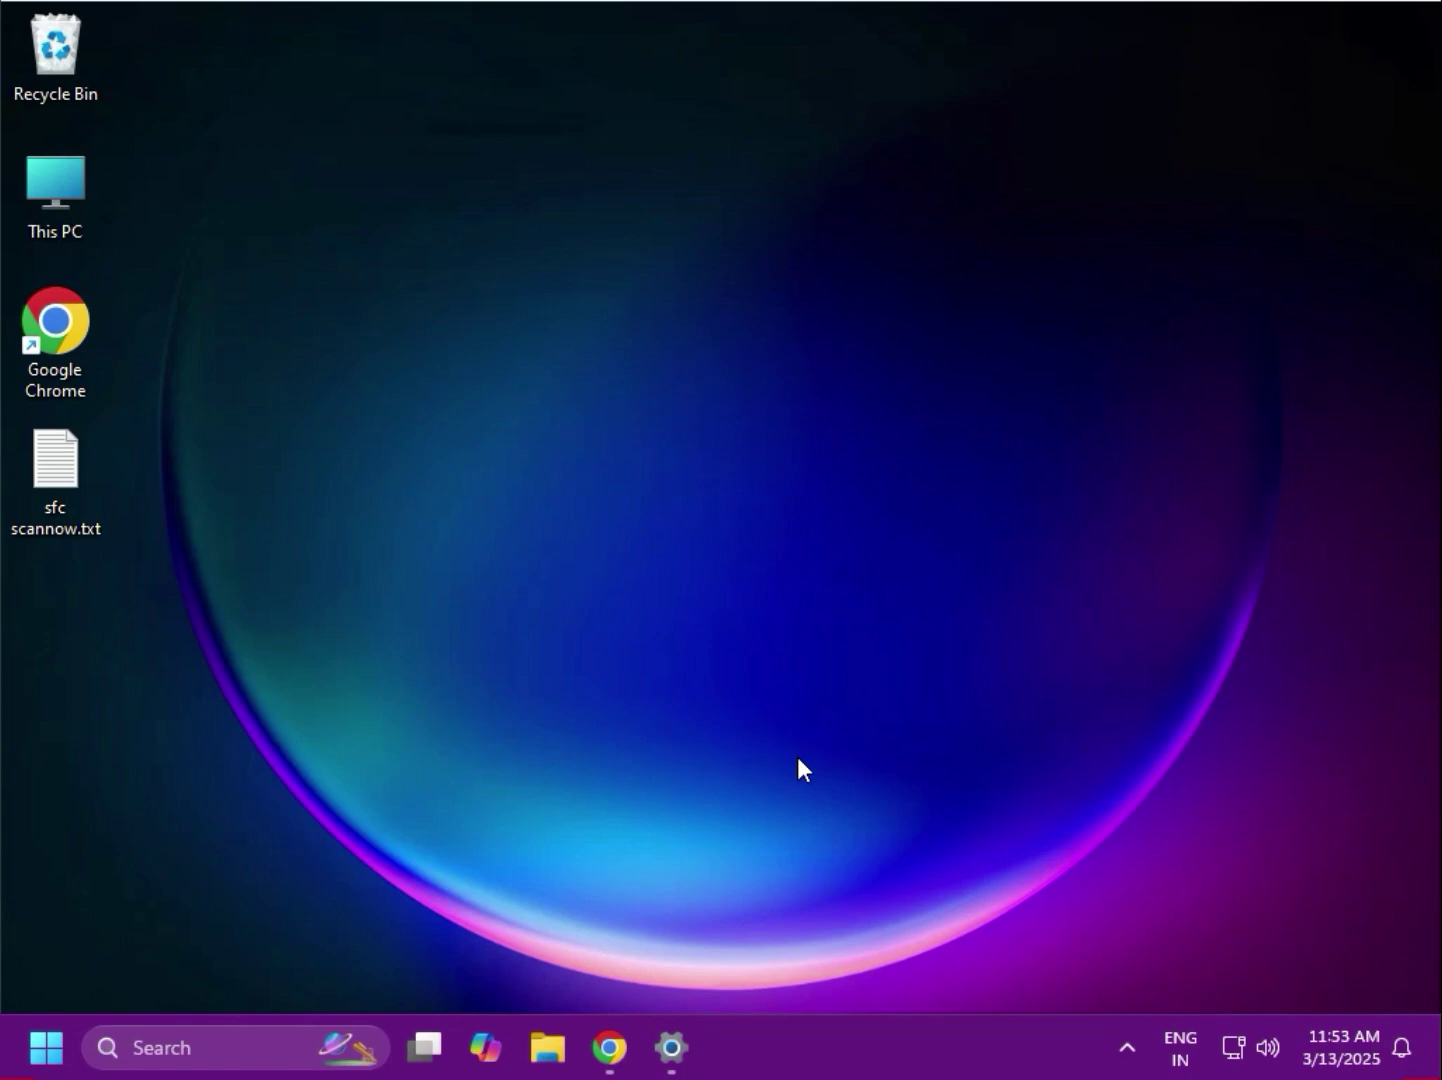
{"action": "left_click", "coordinate": [50, 1052]}
{"action": "left_click", "coordinate": [558, 427]}
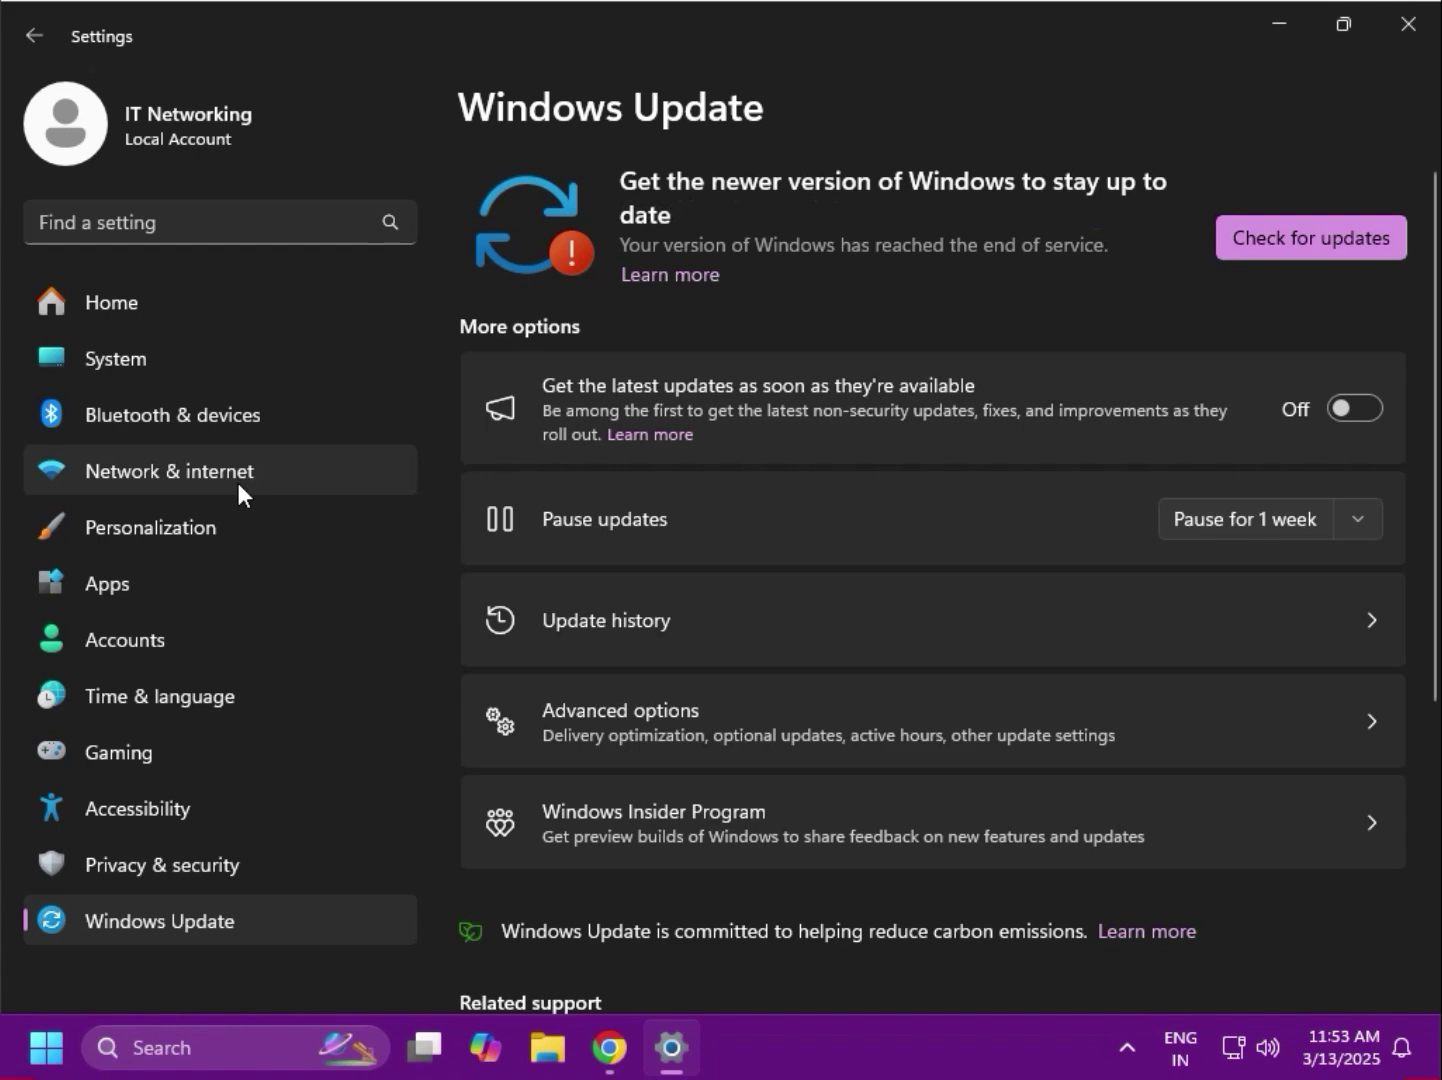
{"action": "left_click", "coordinate": [148, 367]}
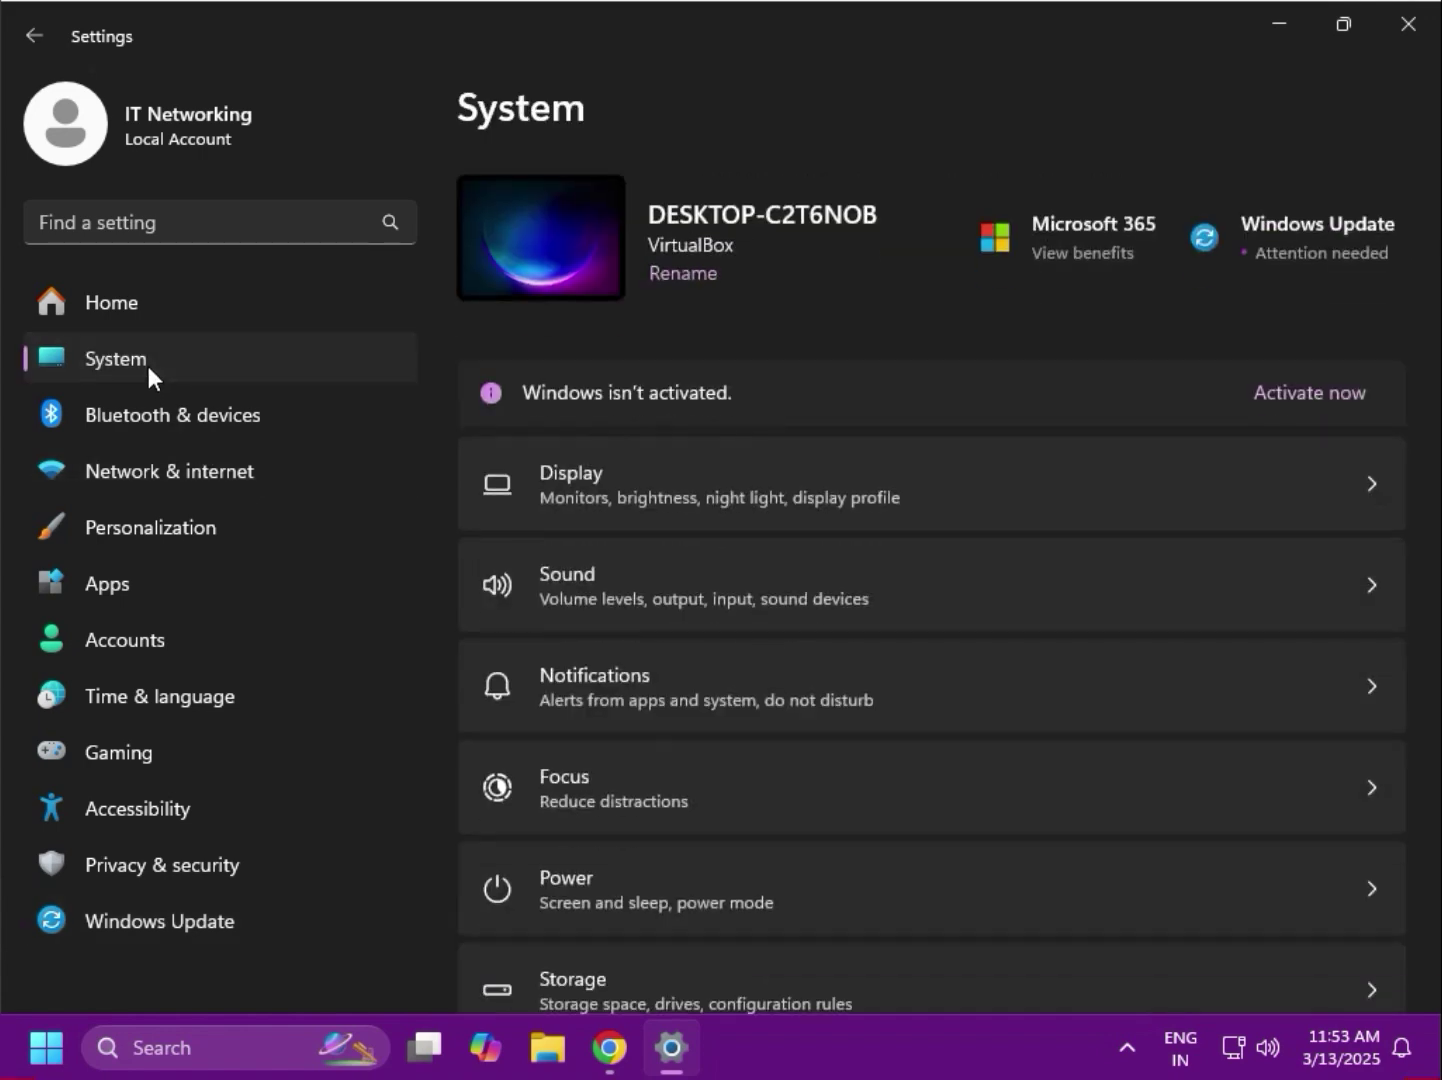
{"action": "scroll", "coordinate": [678, 806], "scroll_direction": "down", "scroll_amount": 3}
{"action": "scroll", "coordinate": [637, 821], "scroll_direction": "down", "scroll_amount": 2}
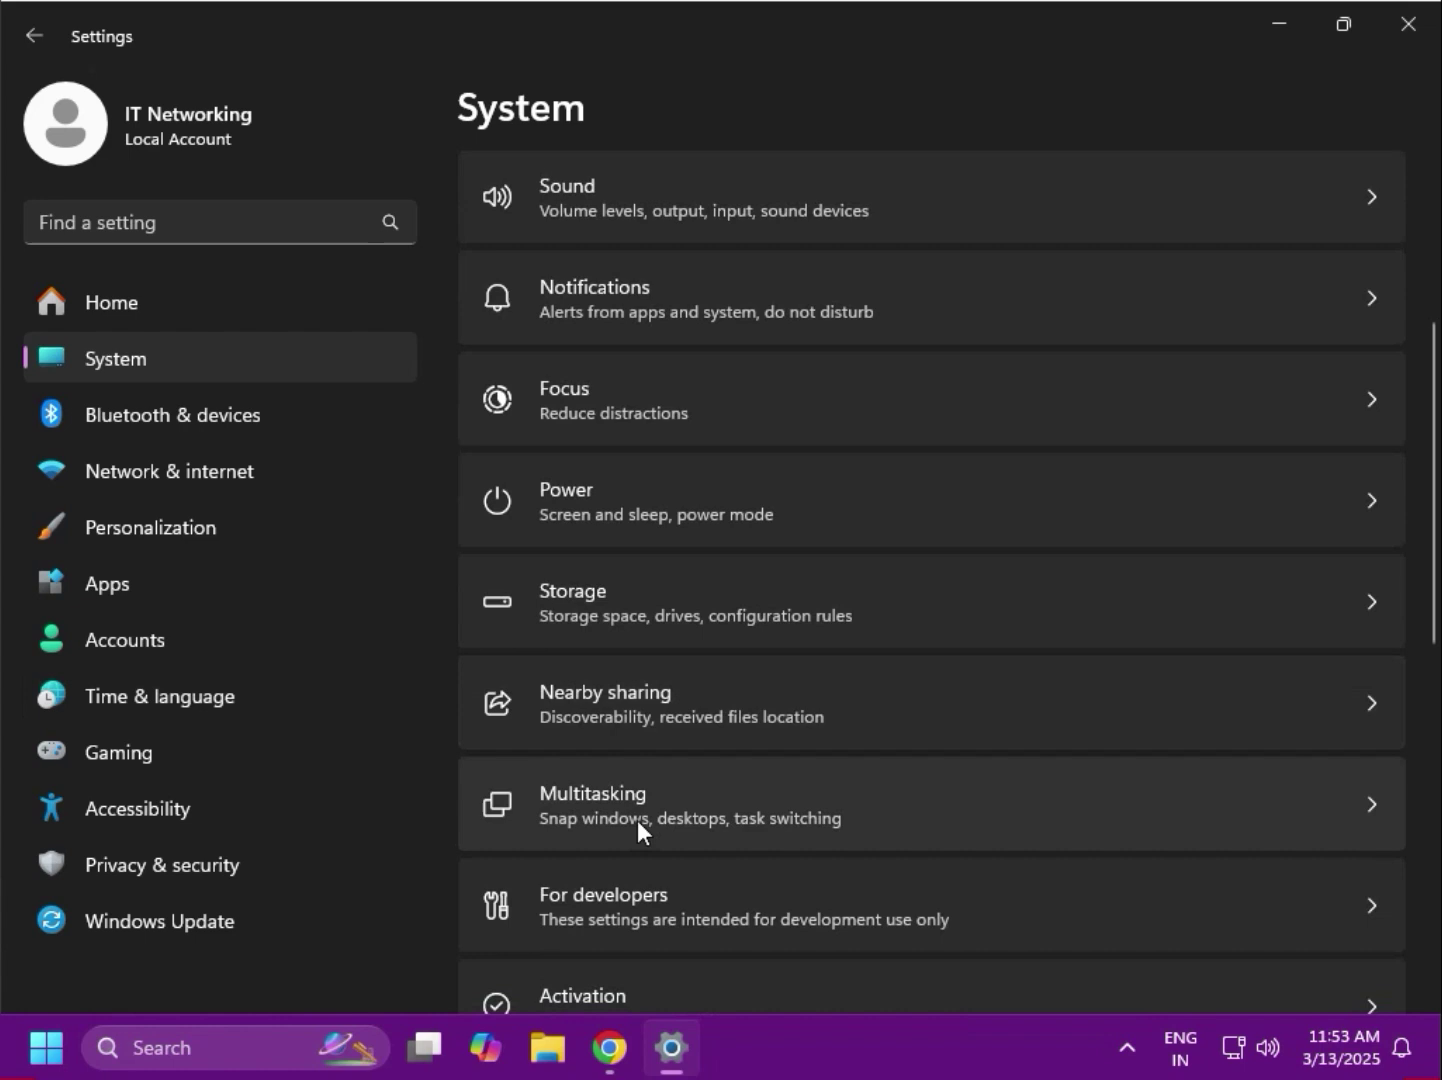
{"action": "scroll", "coordinate": [653, 892], "scroll_direction": "down", "scroll_amount": 1}
{"action": "left_click", "coordinate": [612, 852]}
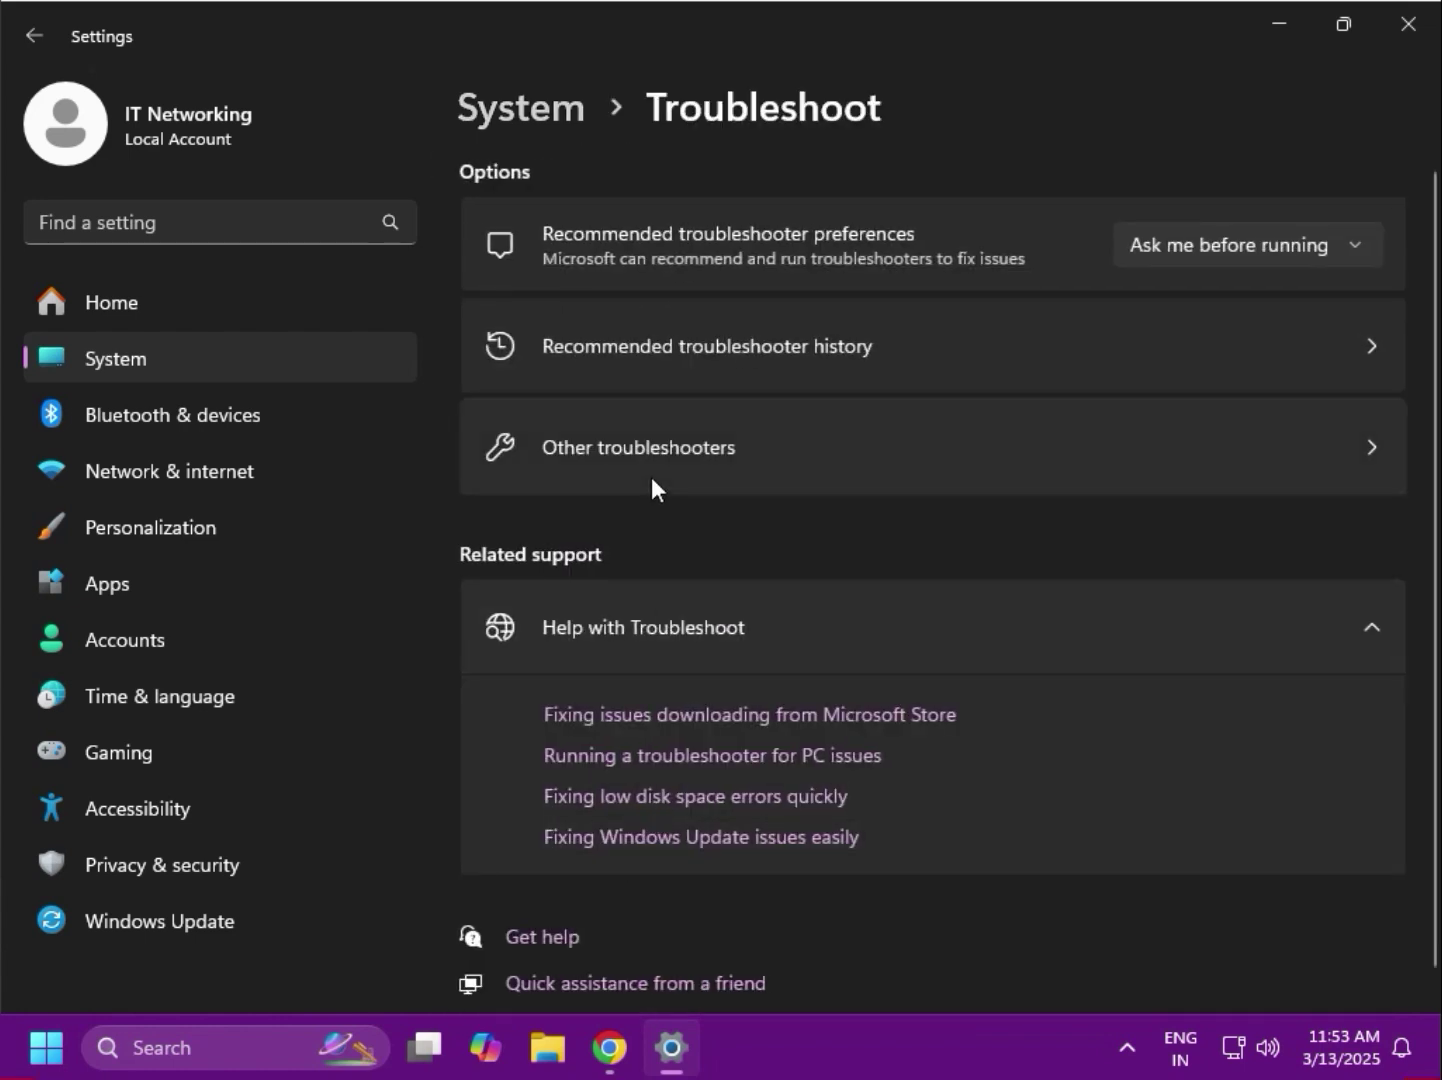
{"action": "left_click", "coordinate": [655, 460]}
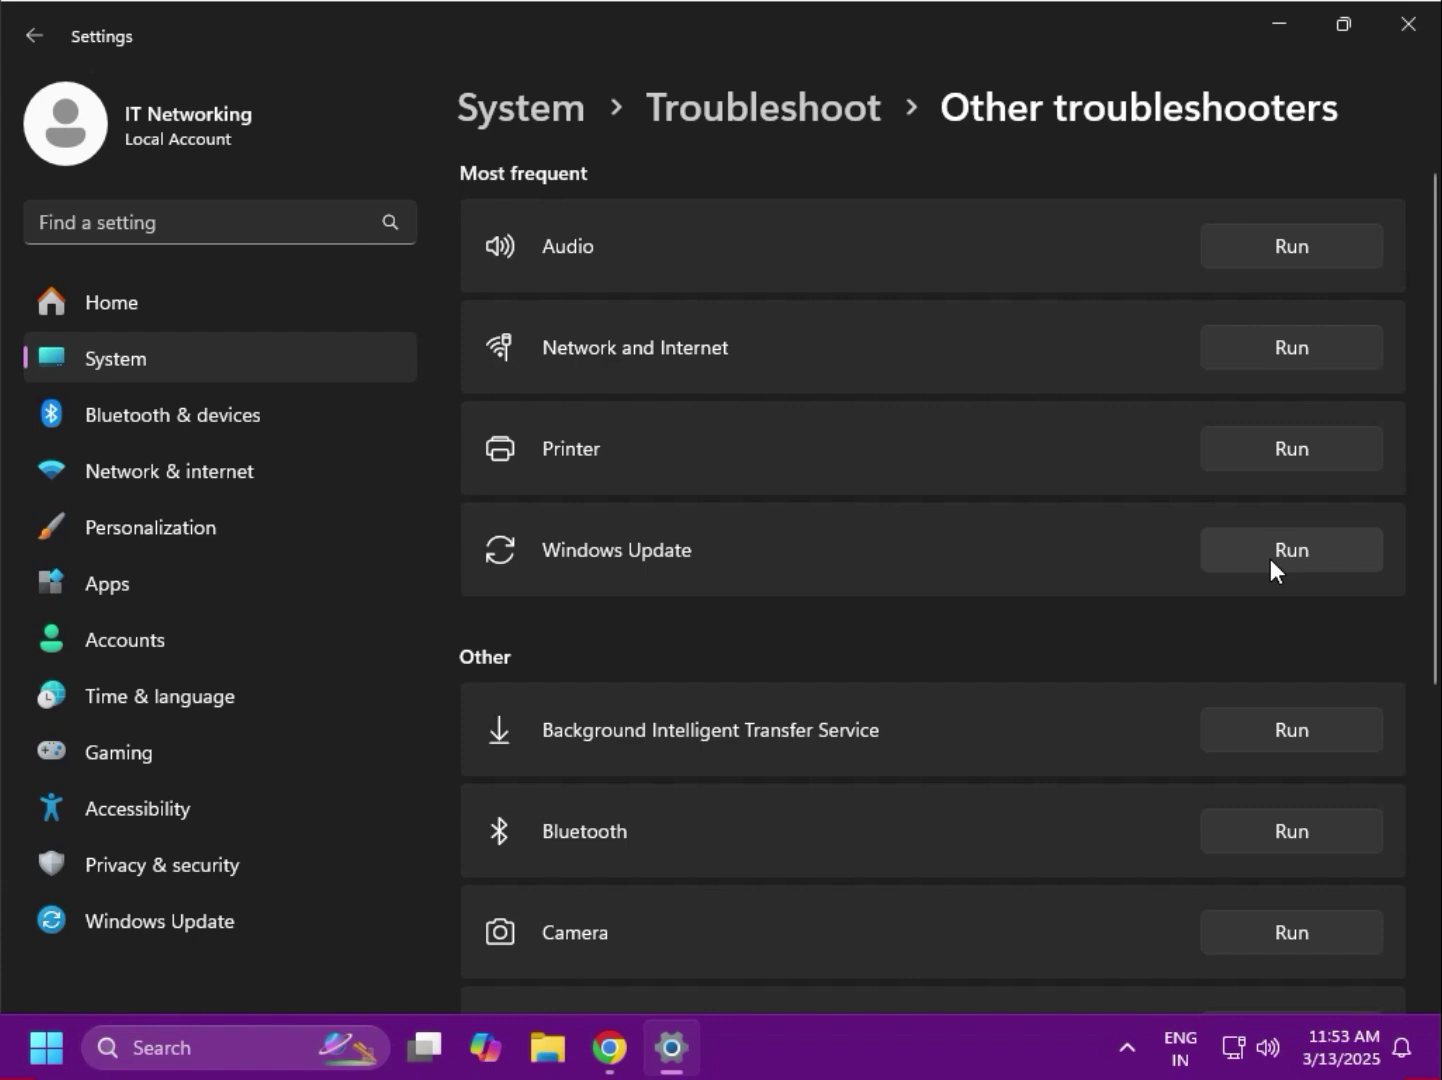
{"action": "left_click", "coordinate": [1396, 25]}
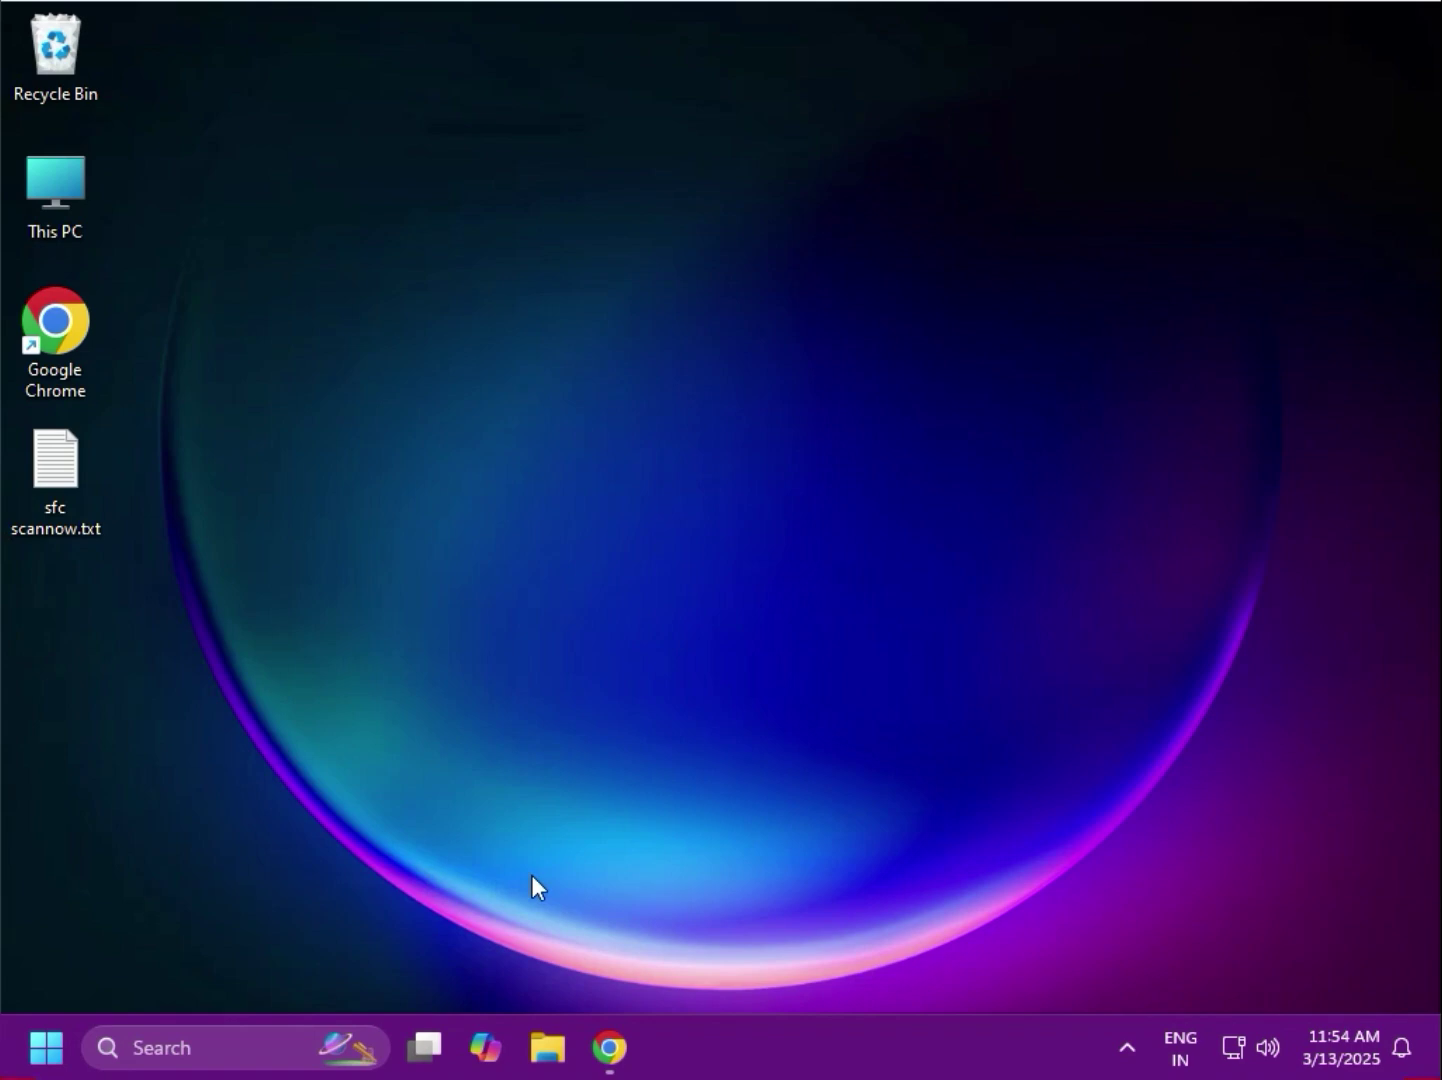
{"action": "left_click", "coordinate": [545, 1053]}
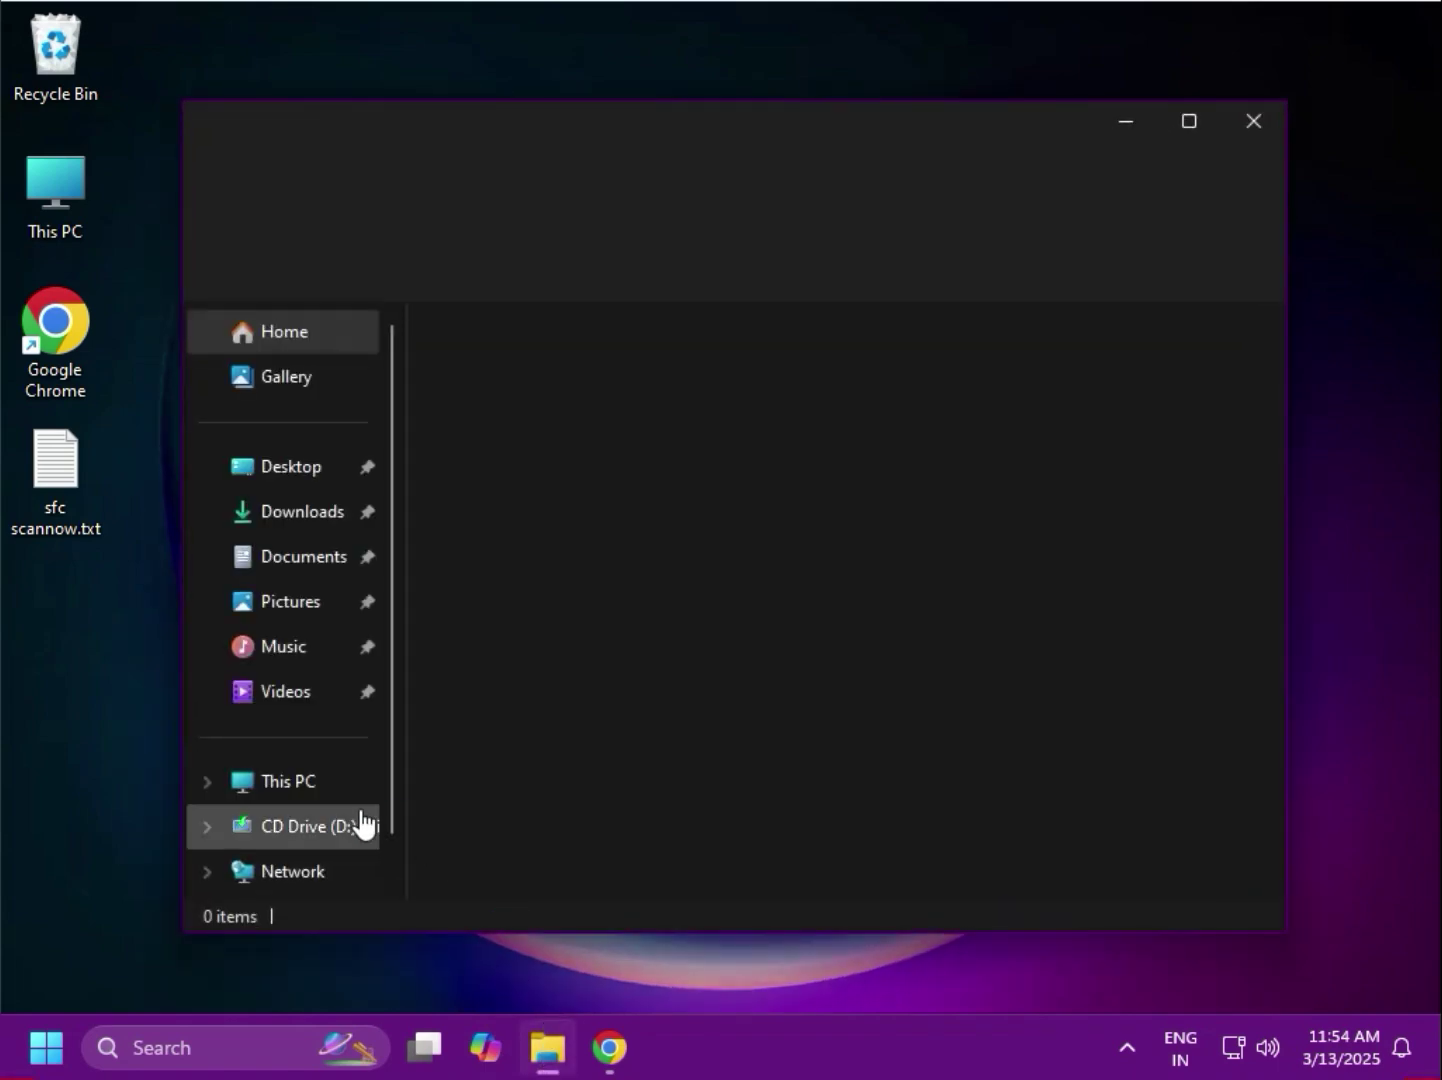
{"action": "left_click", "coordinate": [298, 800]}
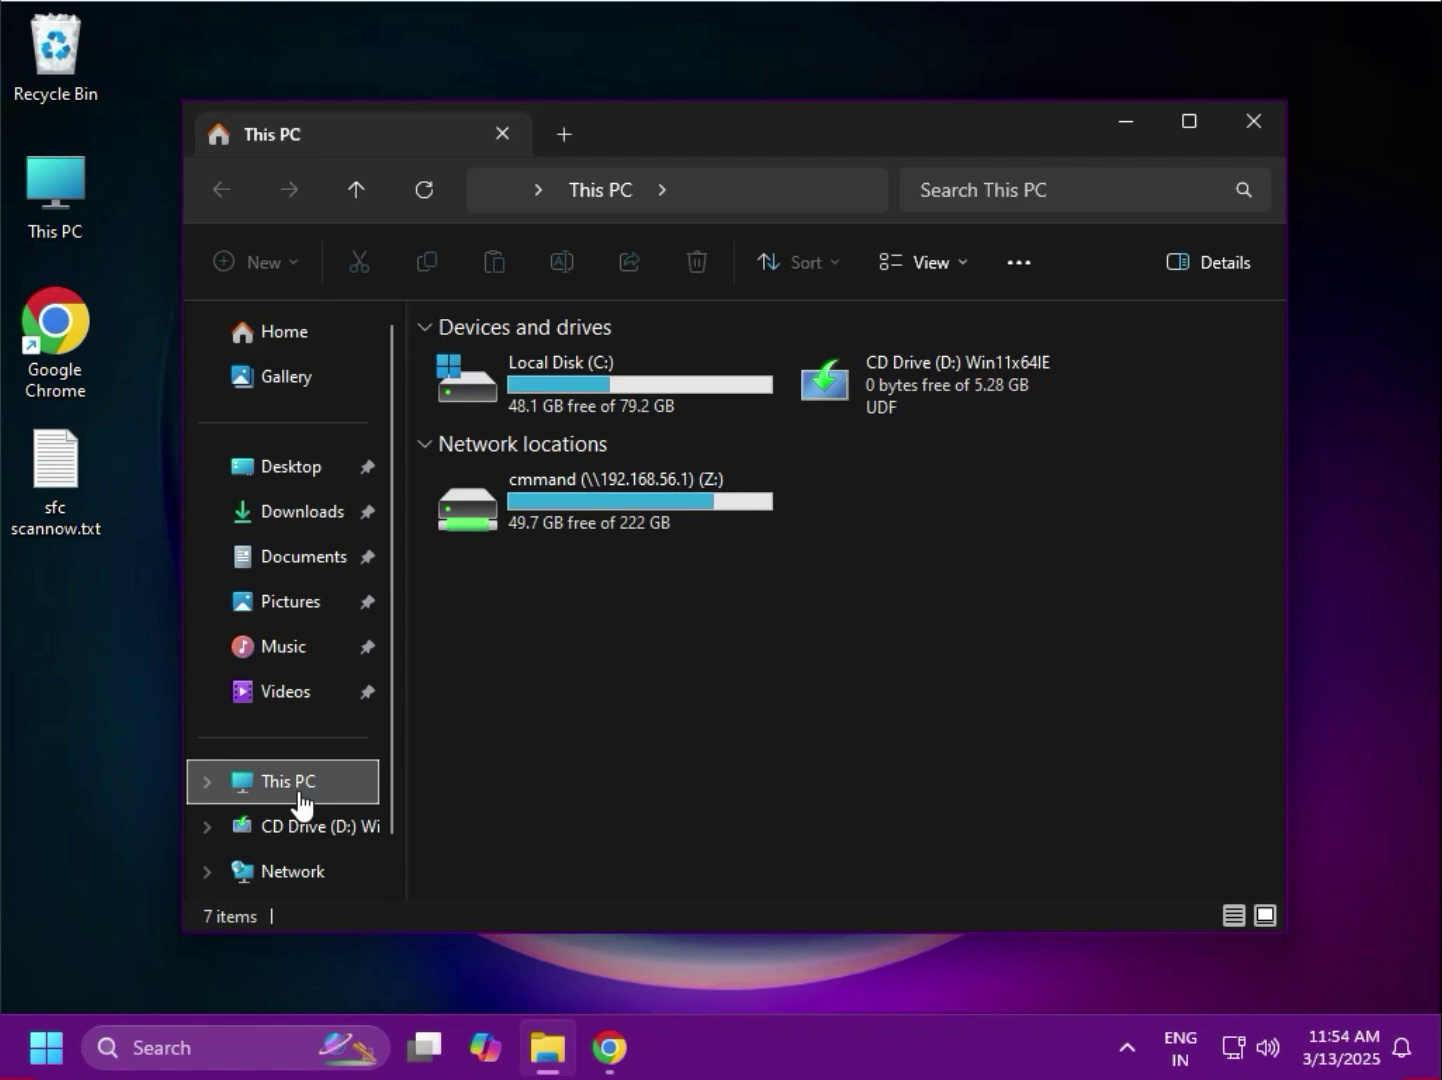
{"action": "right_click", "coordinate": [610, 384]}
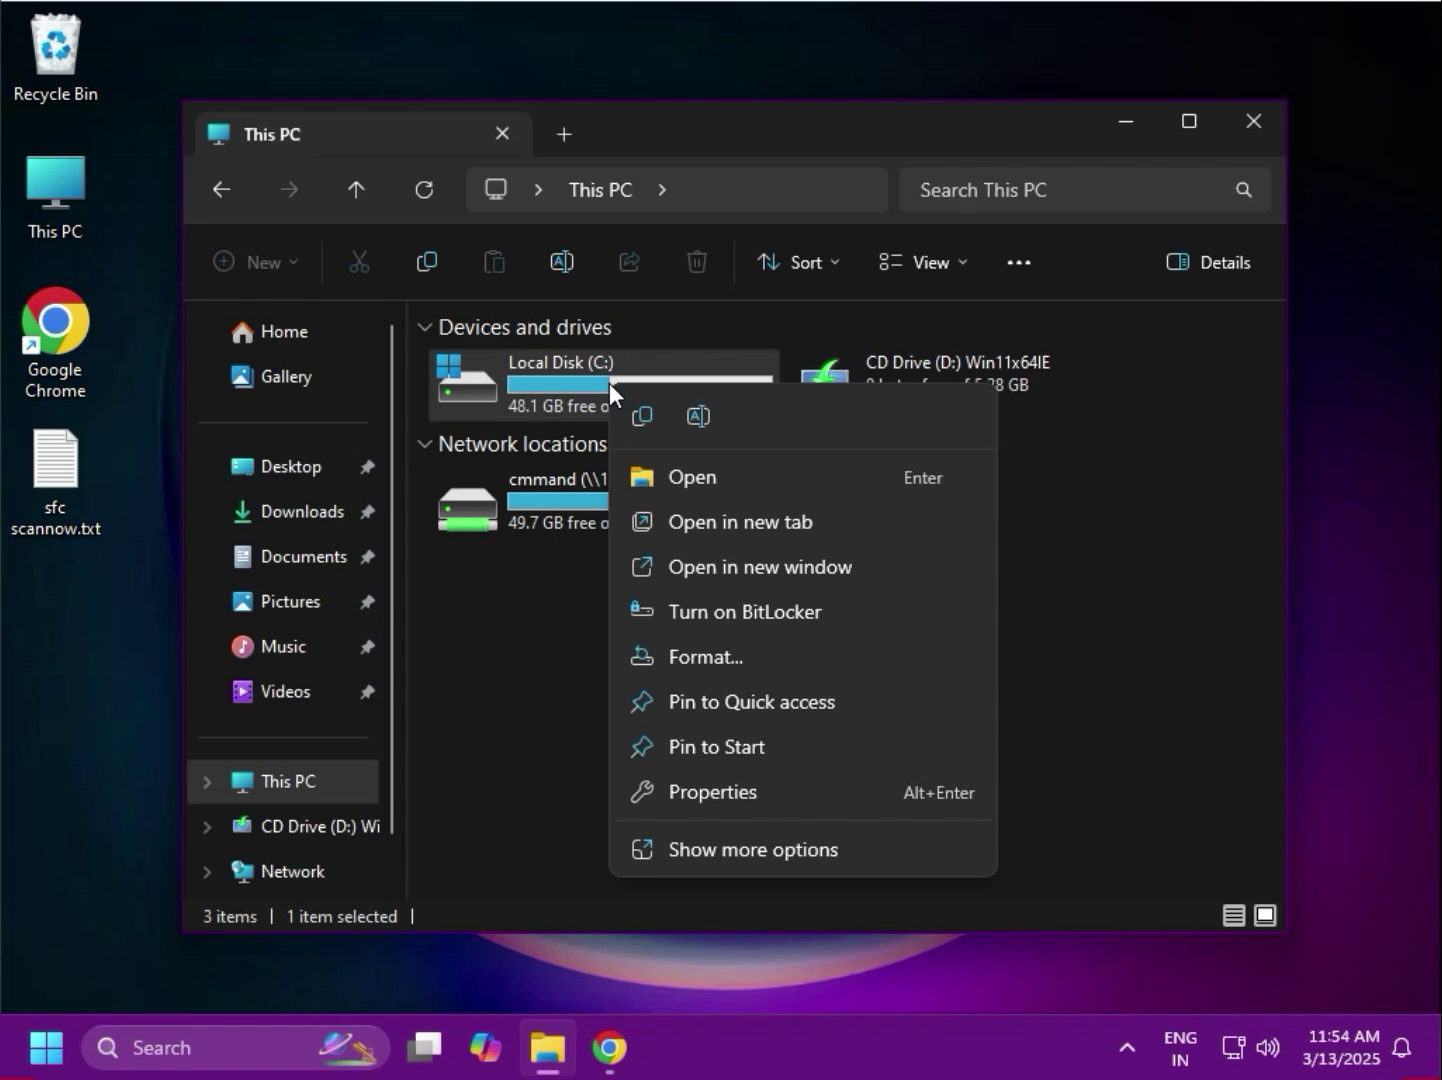
{"action": "left_click", "coordinate": [631, 803]}
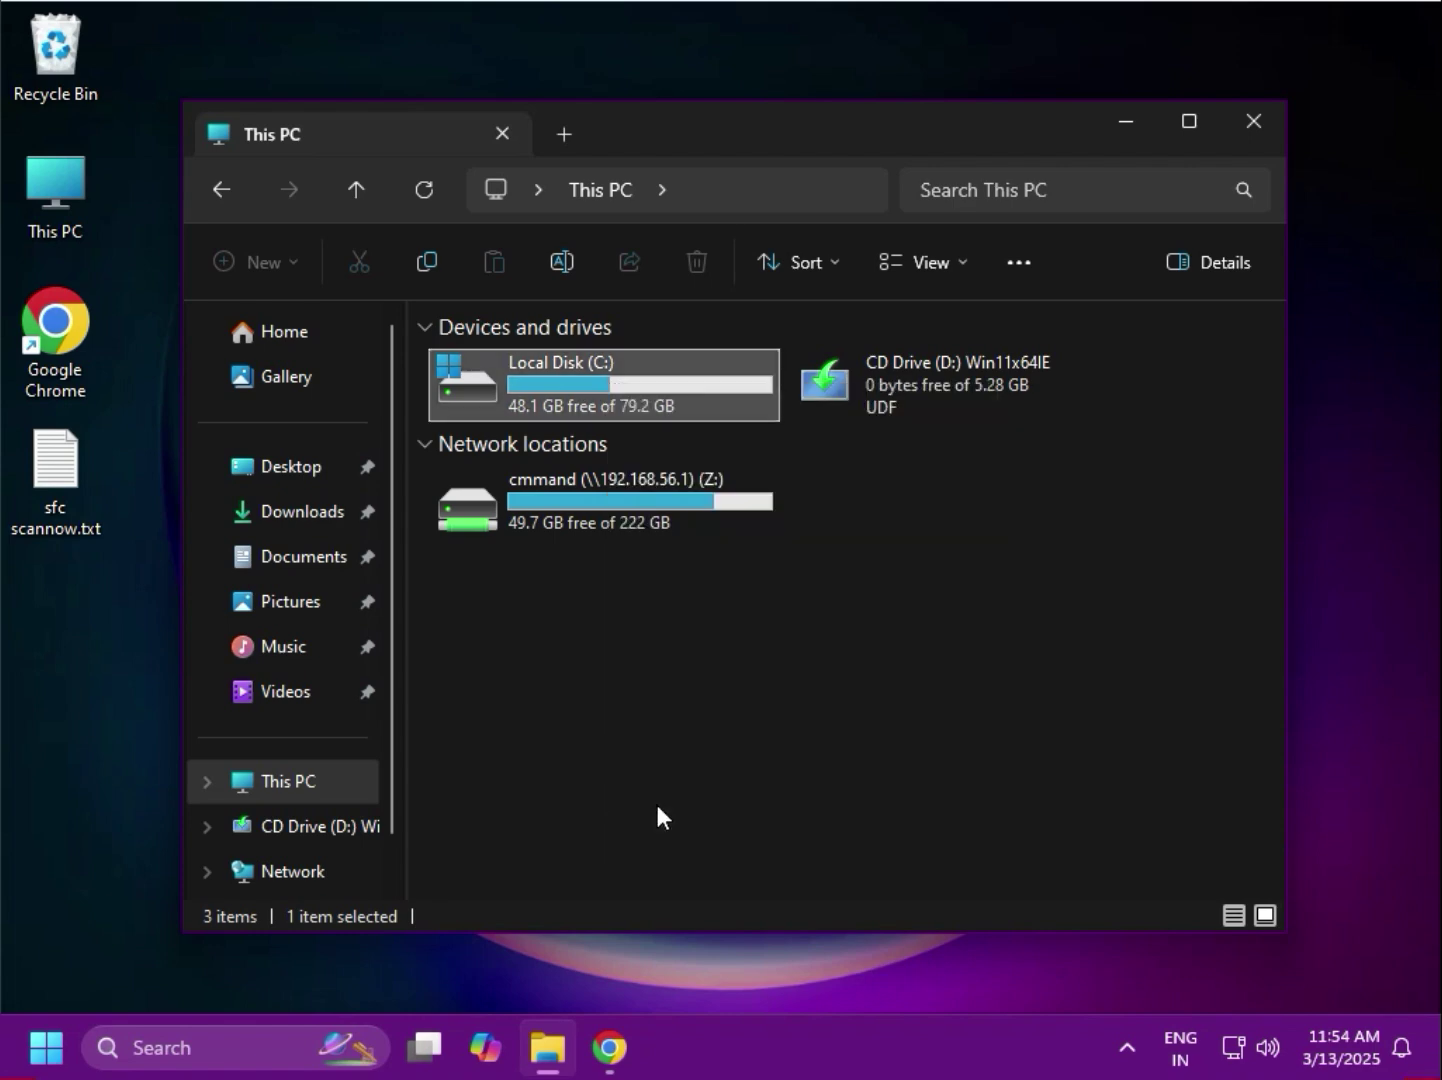
{"action": "left_click", "coordinate": [534, 574]}
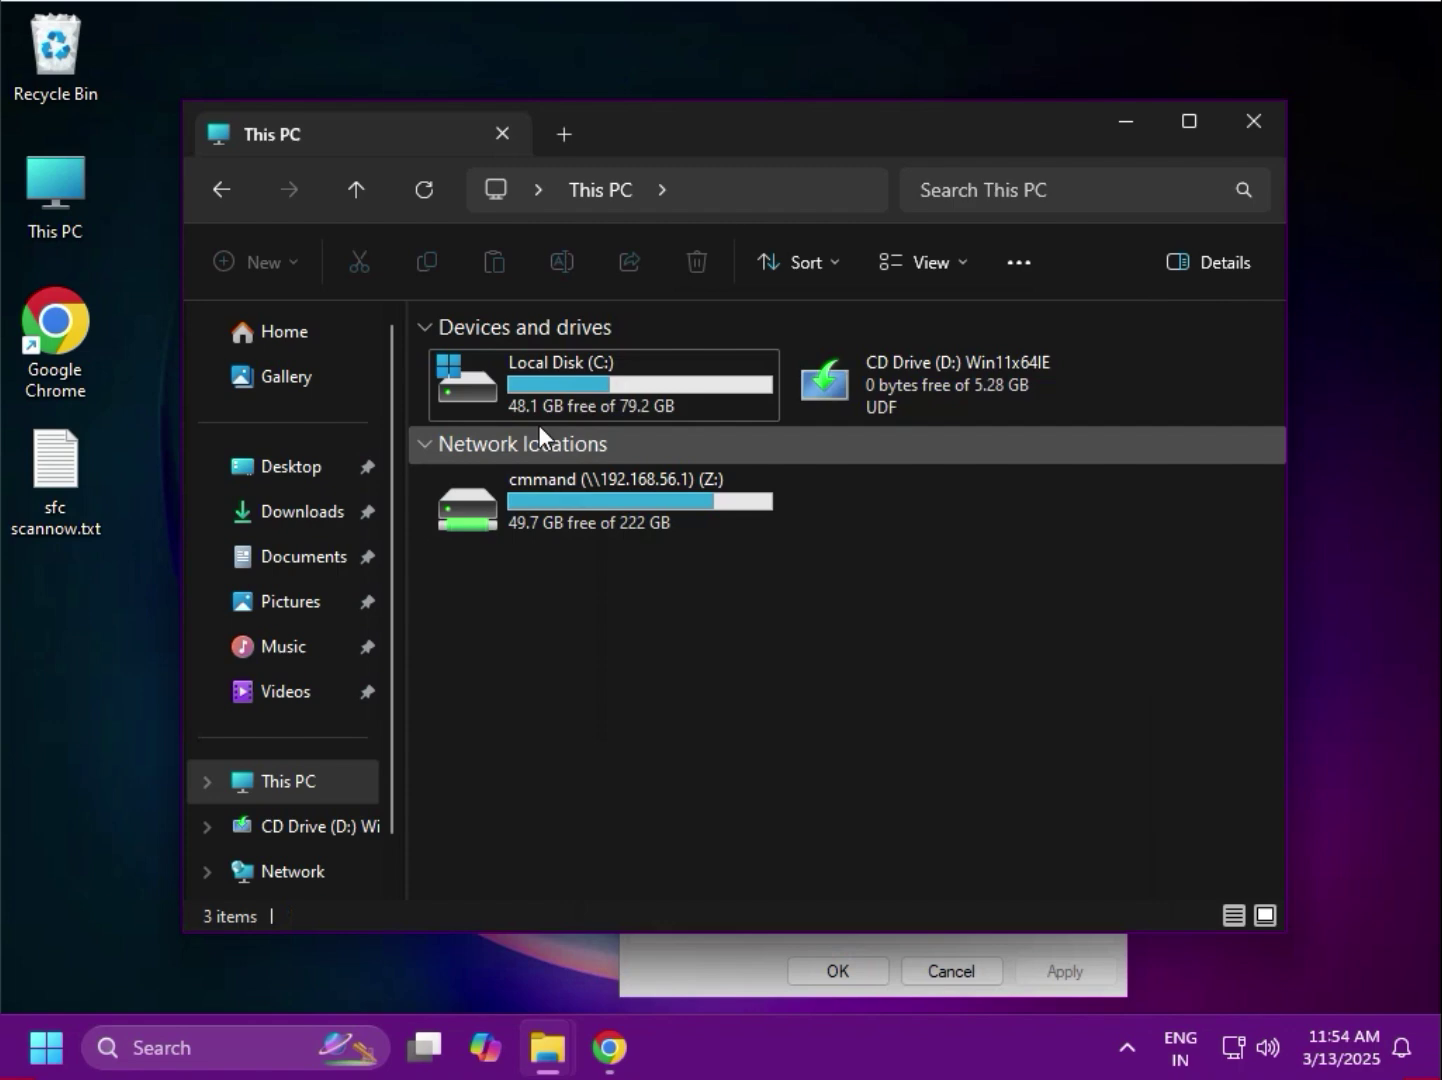
{"action": "right_click", "coordinate": [588, 391]}
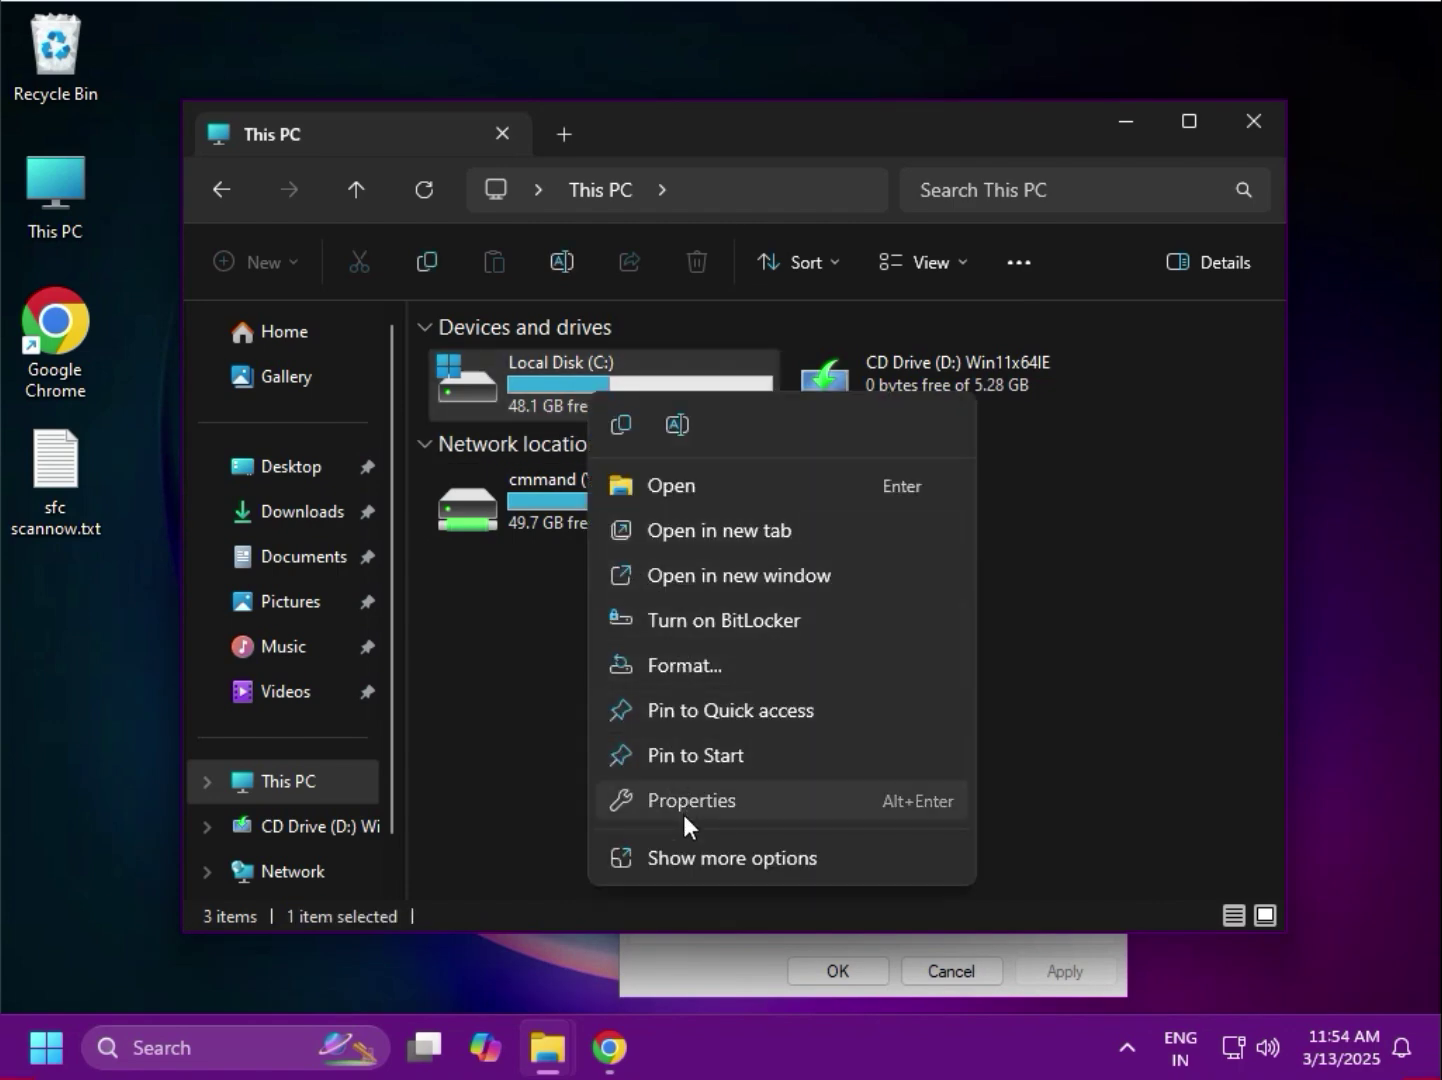
{"action": "left_click", "coordinate": [682, 814]}
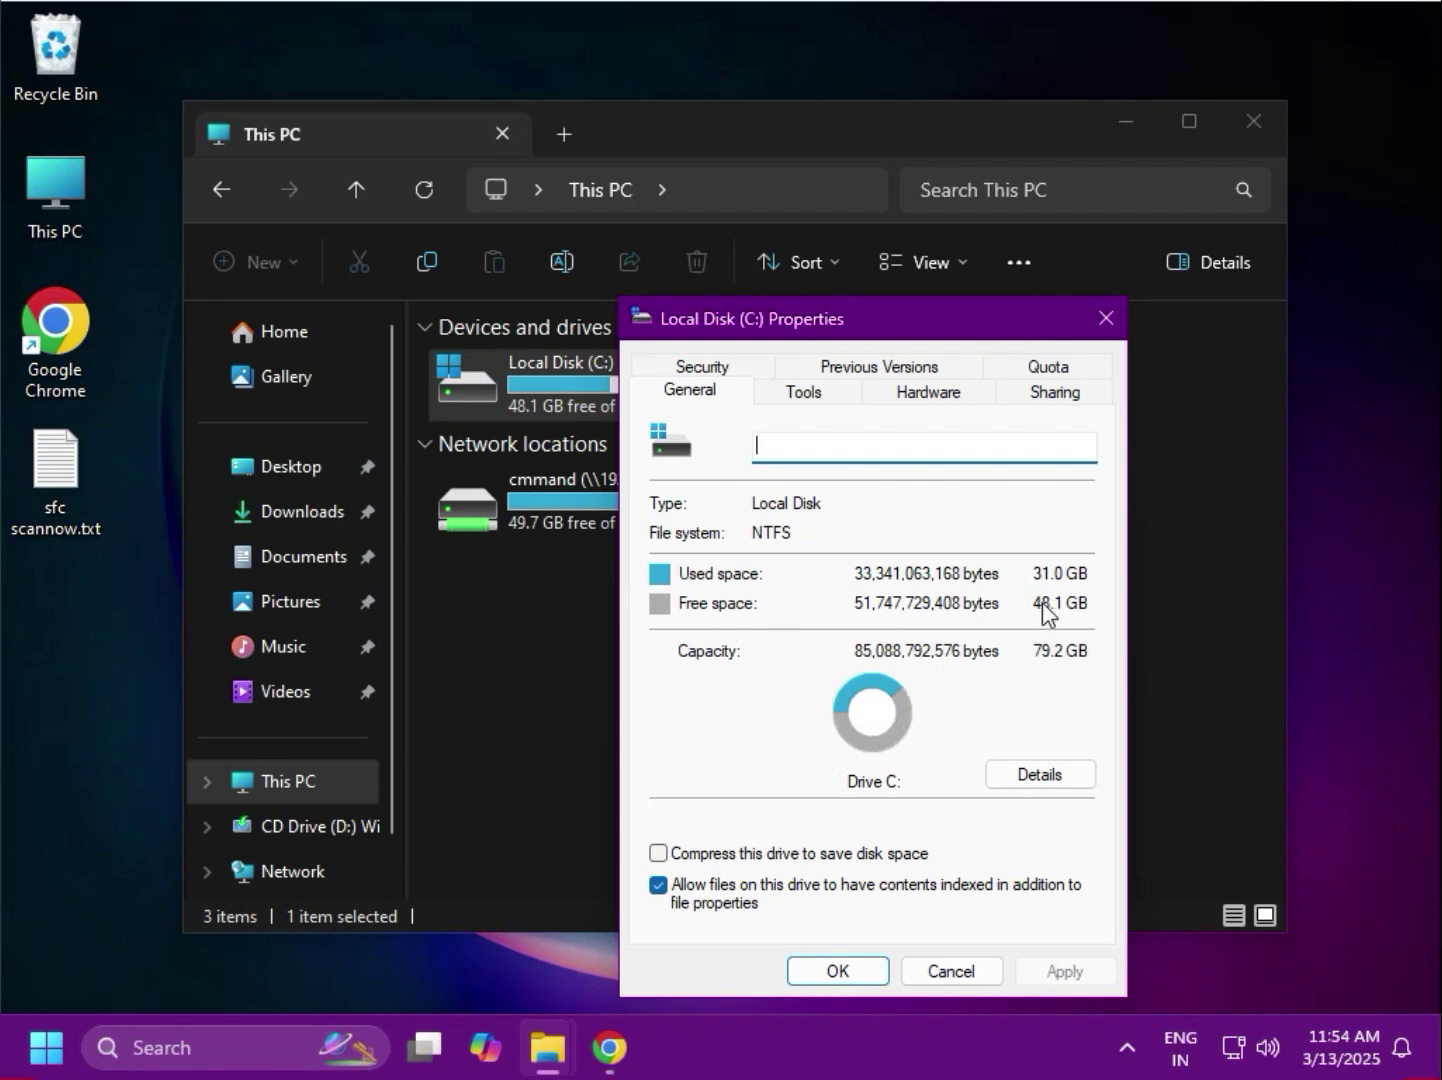
{"action": "left_click", "coordinate": [938, 971]}
{"action": "key", "text": "alt+F4"}
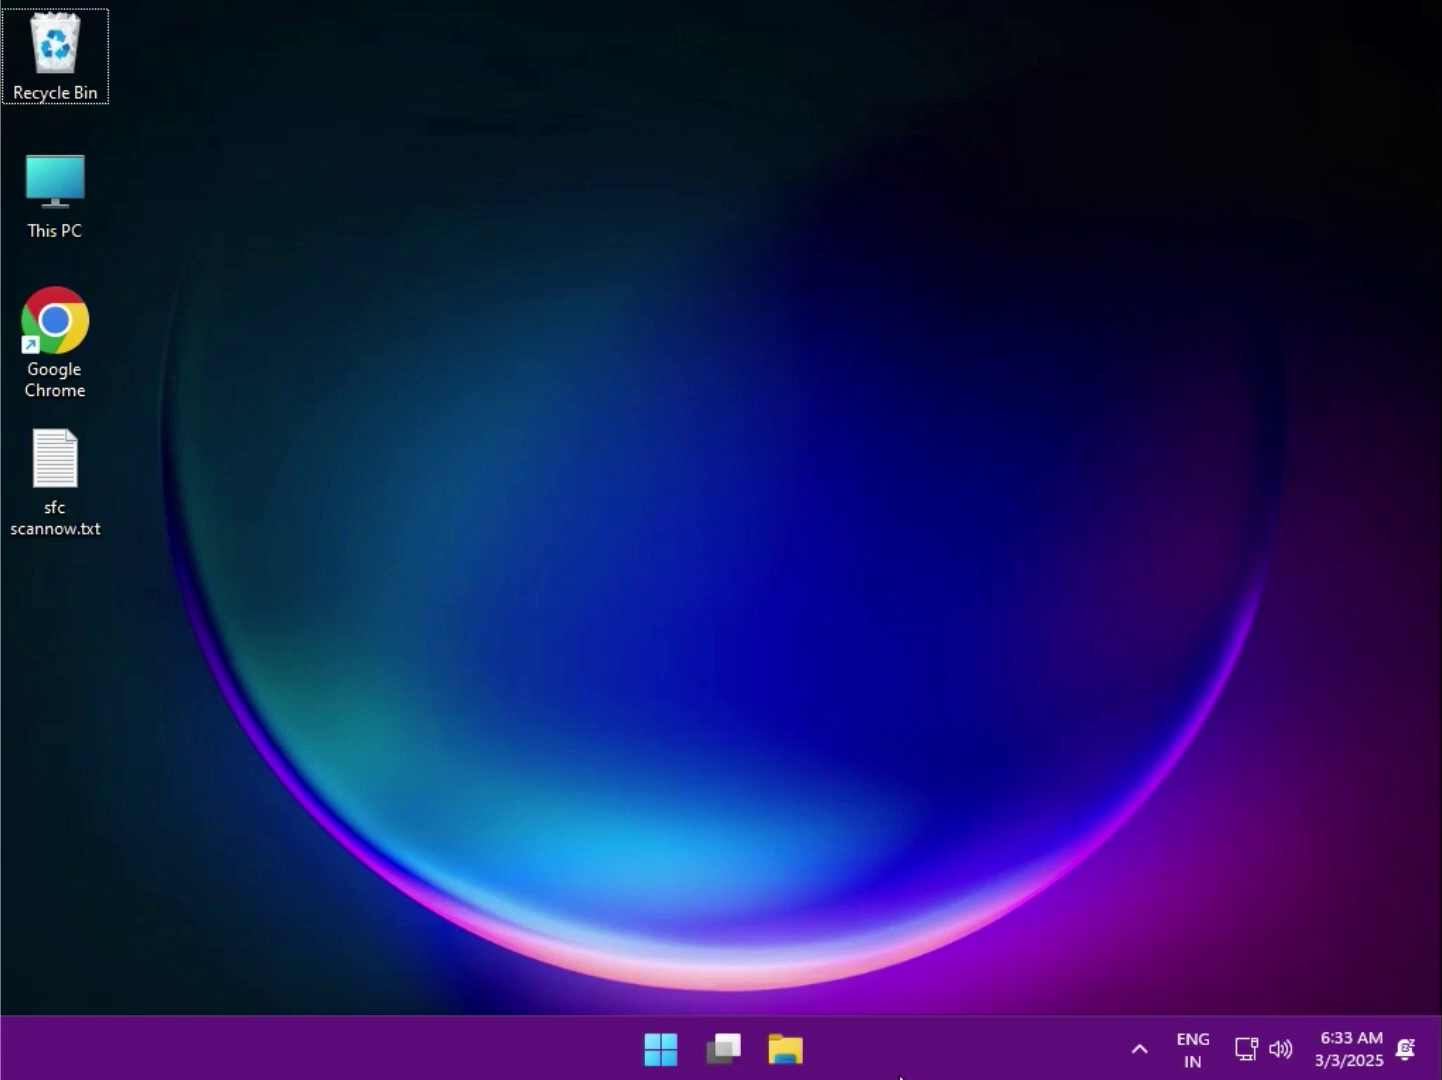
- Search for cmd and run Command Prompt as administrator, approving the UAC prompt
{"action": "left_click", "coordinate": [656, 1057]}
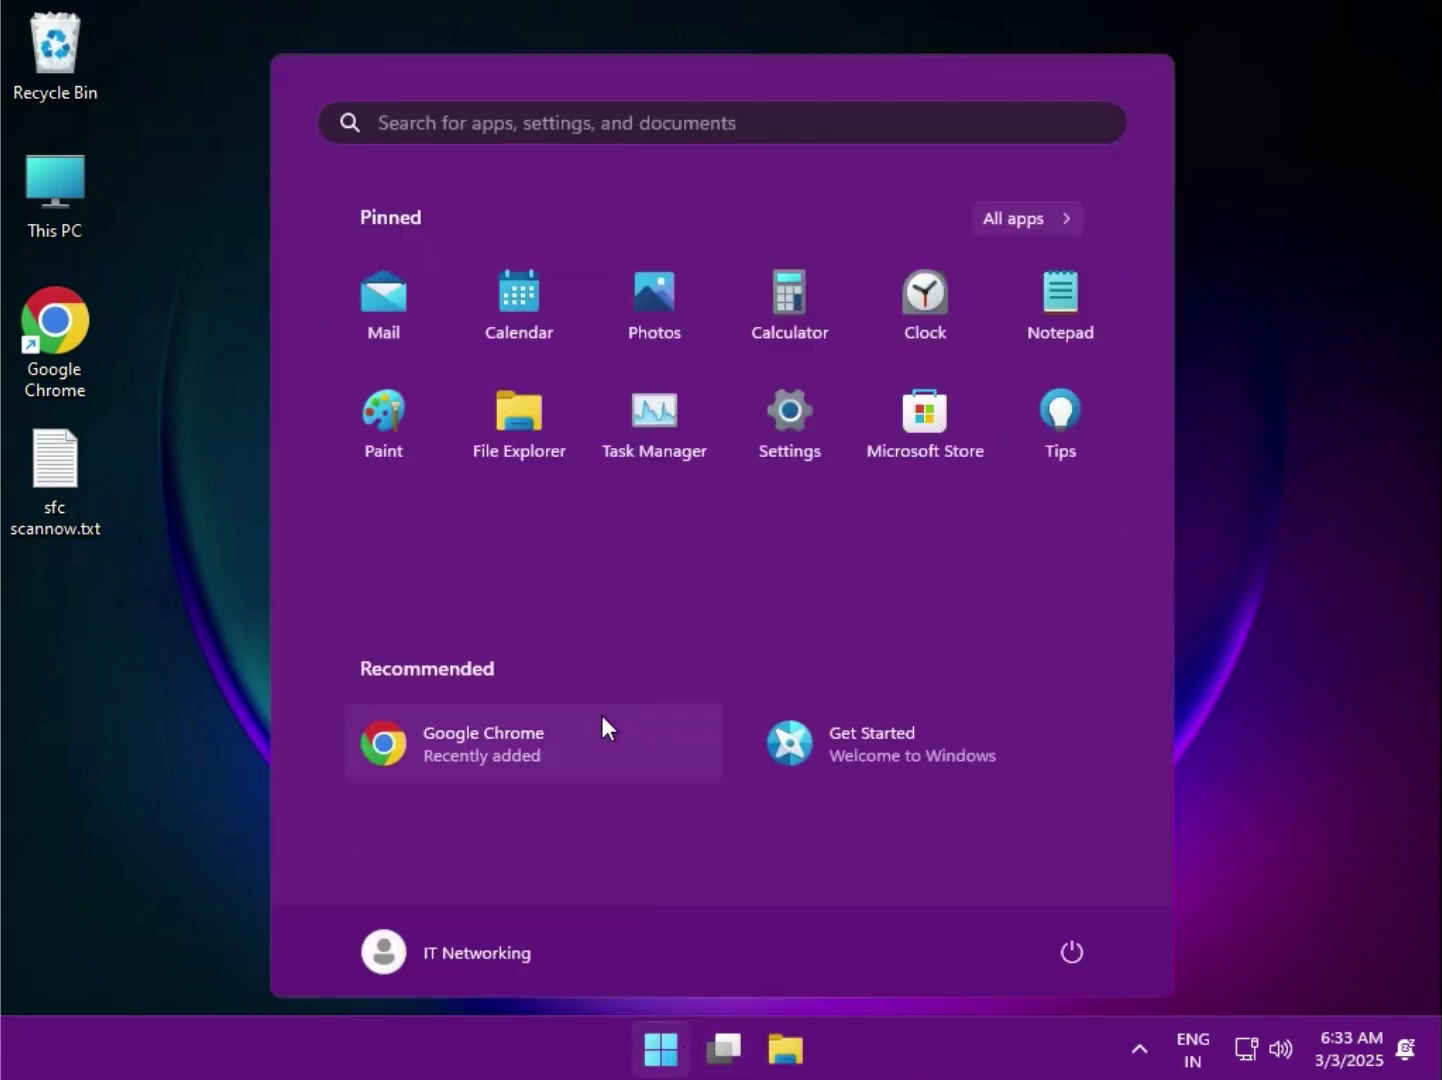
{"action": "type", "text": "cmd"}
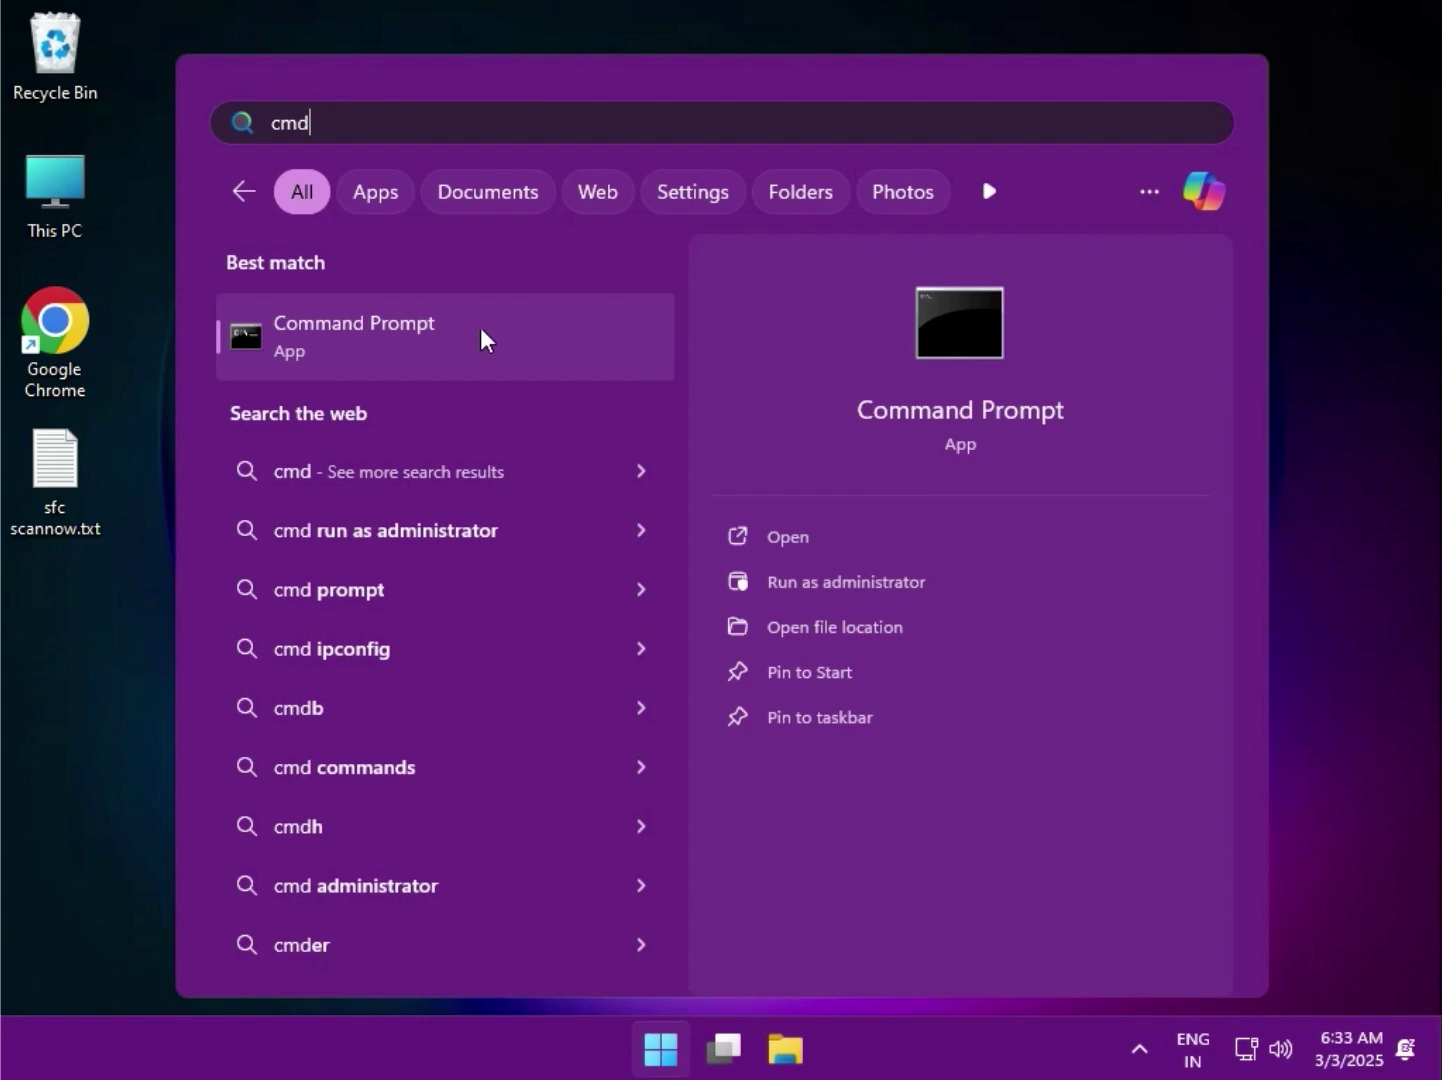
{"action": "right_click", "coordinate": [458, 313]}
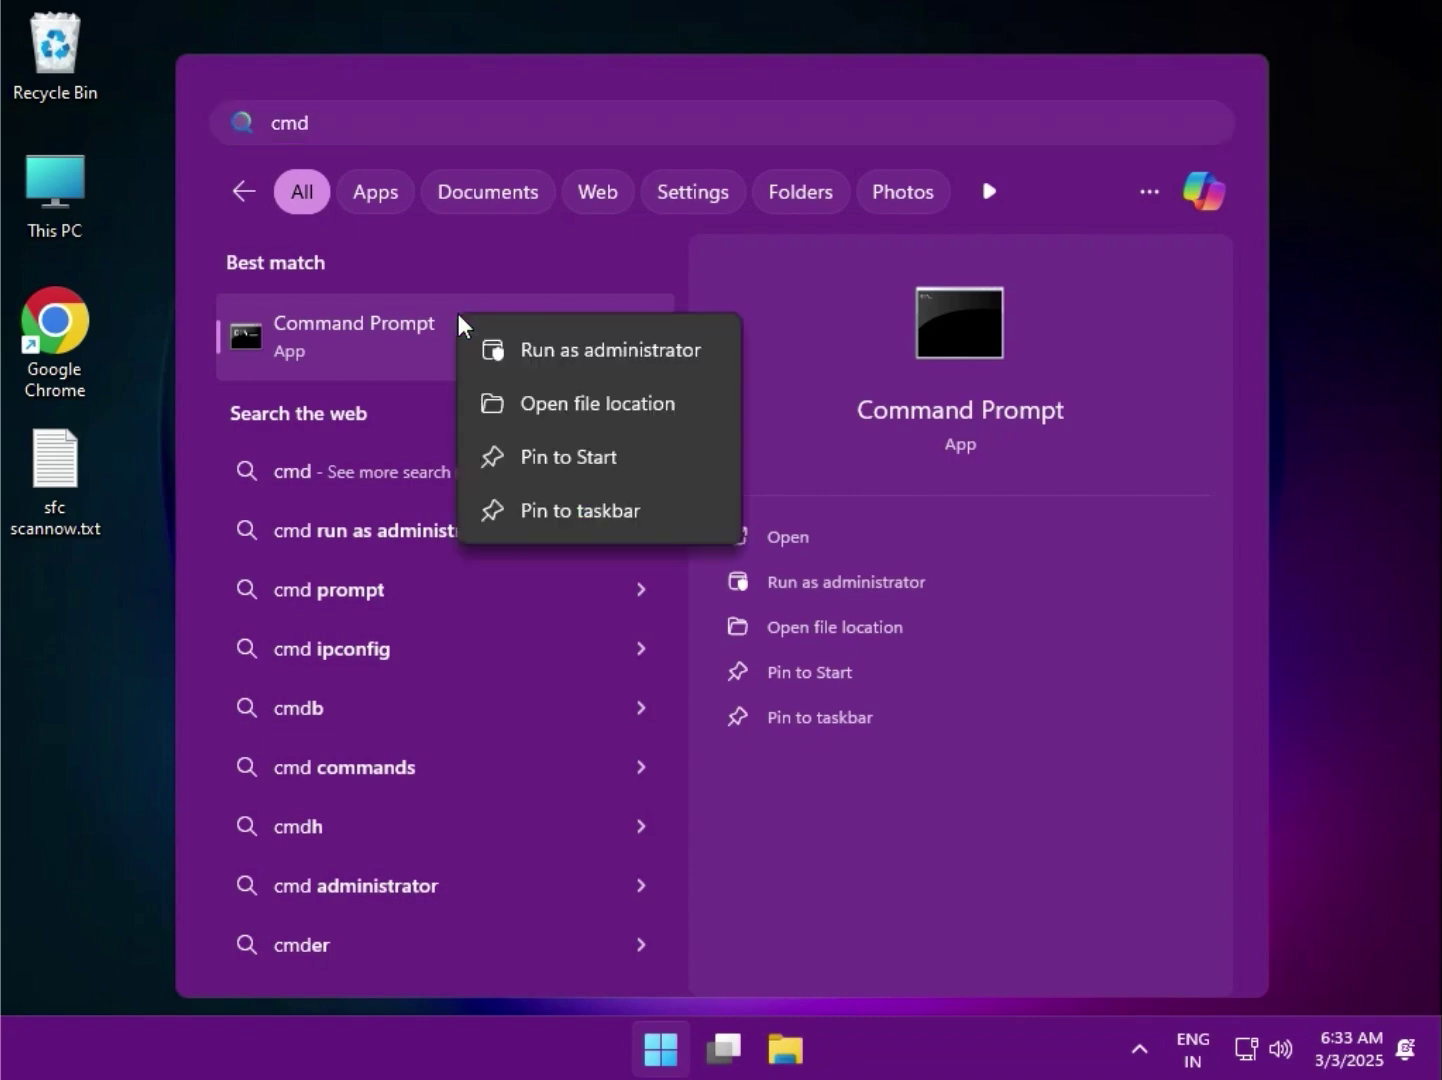
{"action": "left_click", "coordinate": [515, 358]}
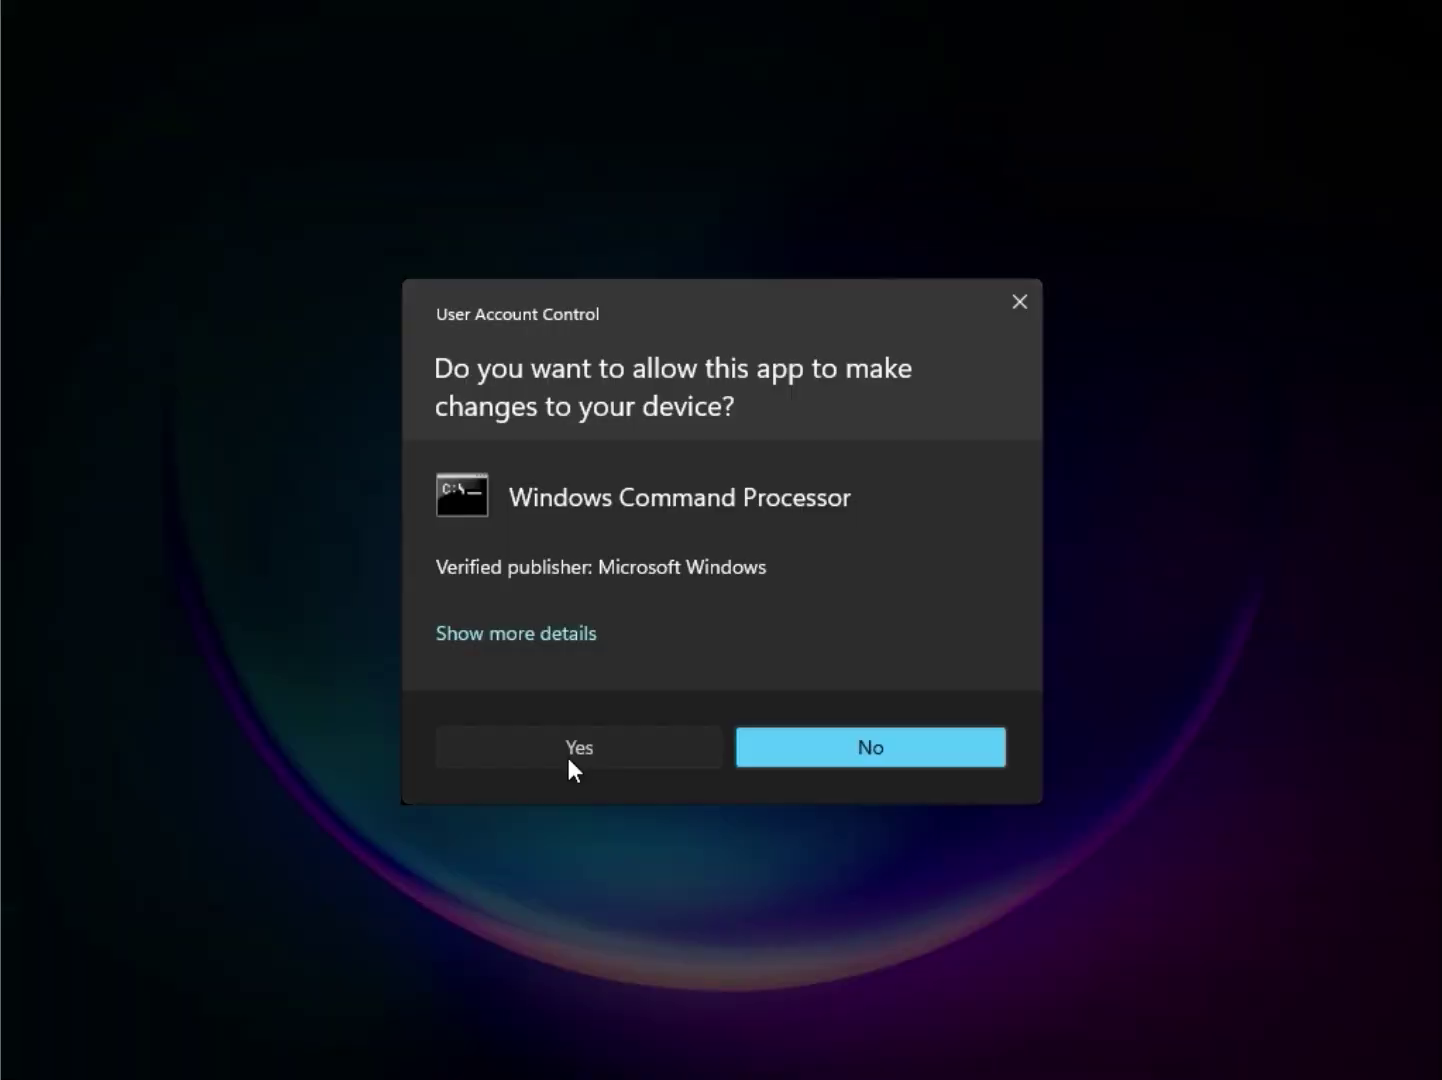
{"action": "left_click", "coordinate": [565, 752]}
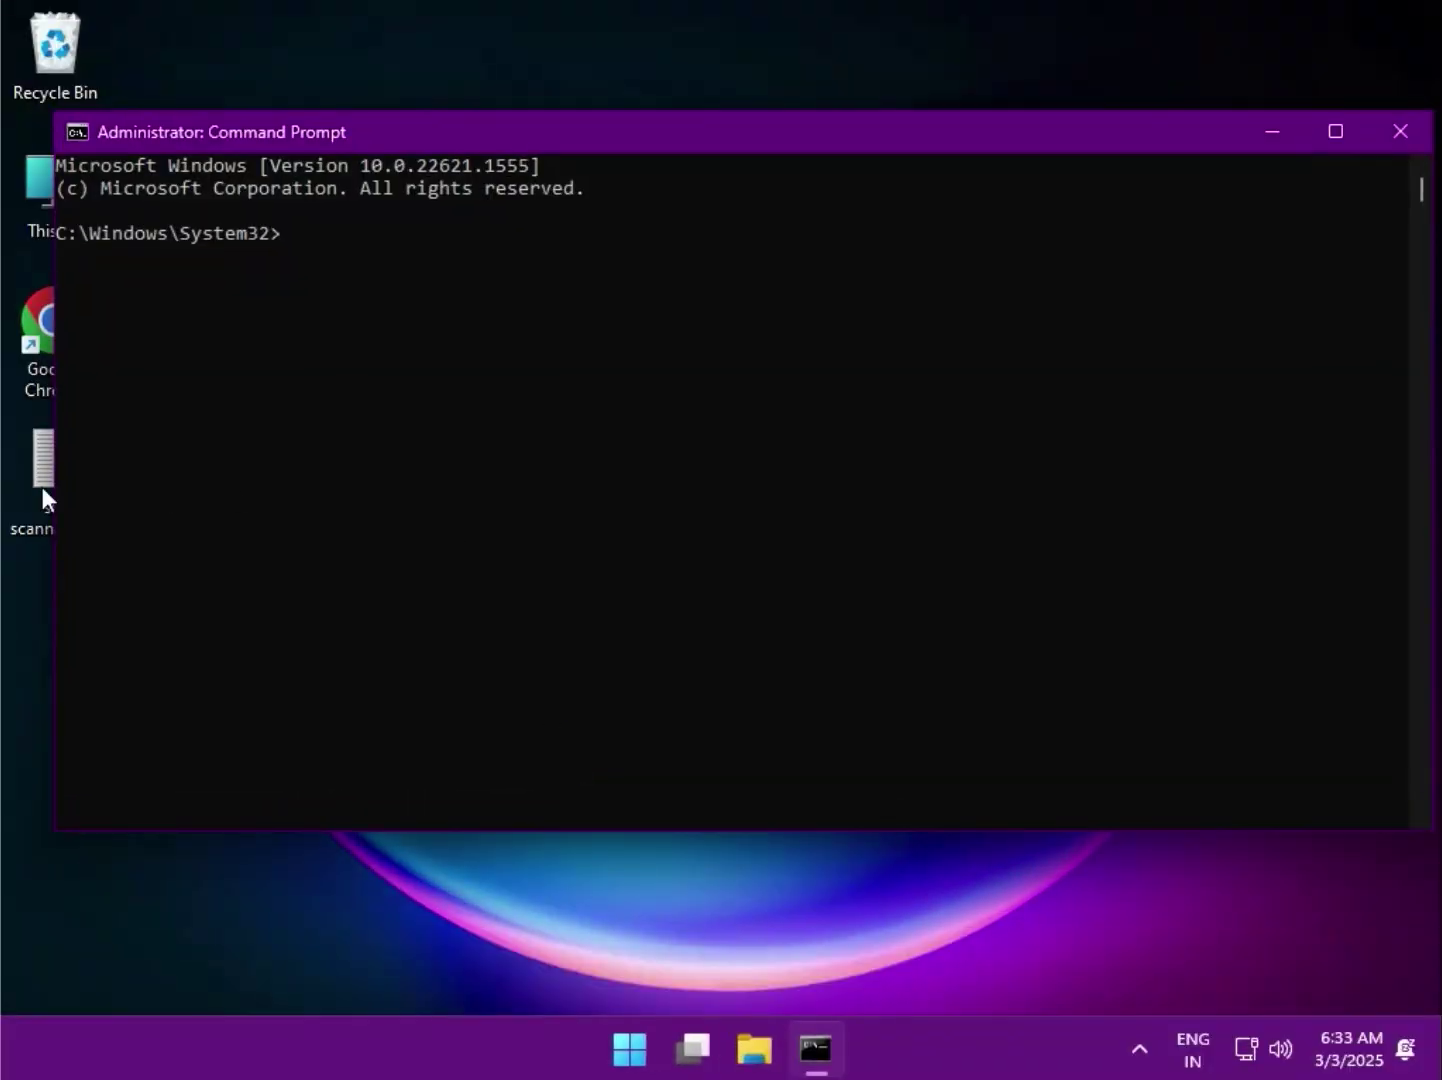
- Open the 'sfc scannow.txt' note, then run sfc /scannow in the admin Command Prompt
{"action": "double_click", "coordinate": [20, 477]}
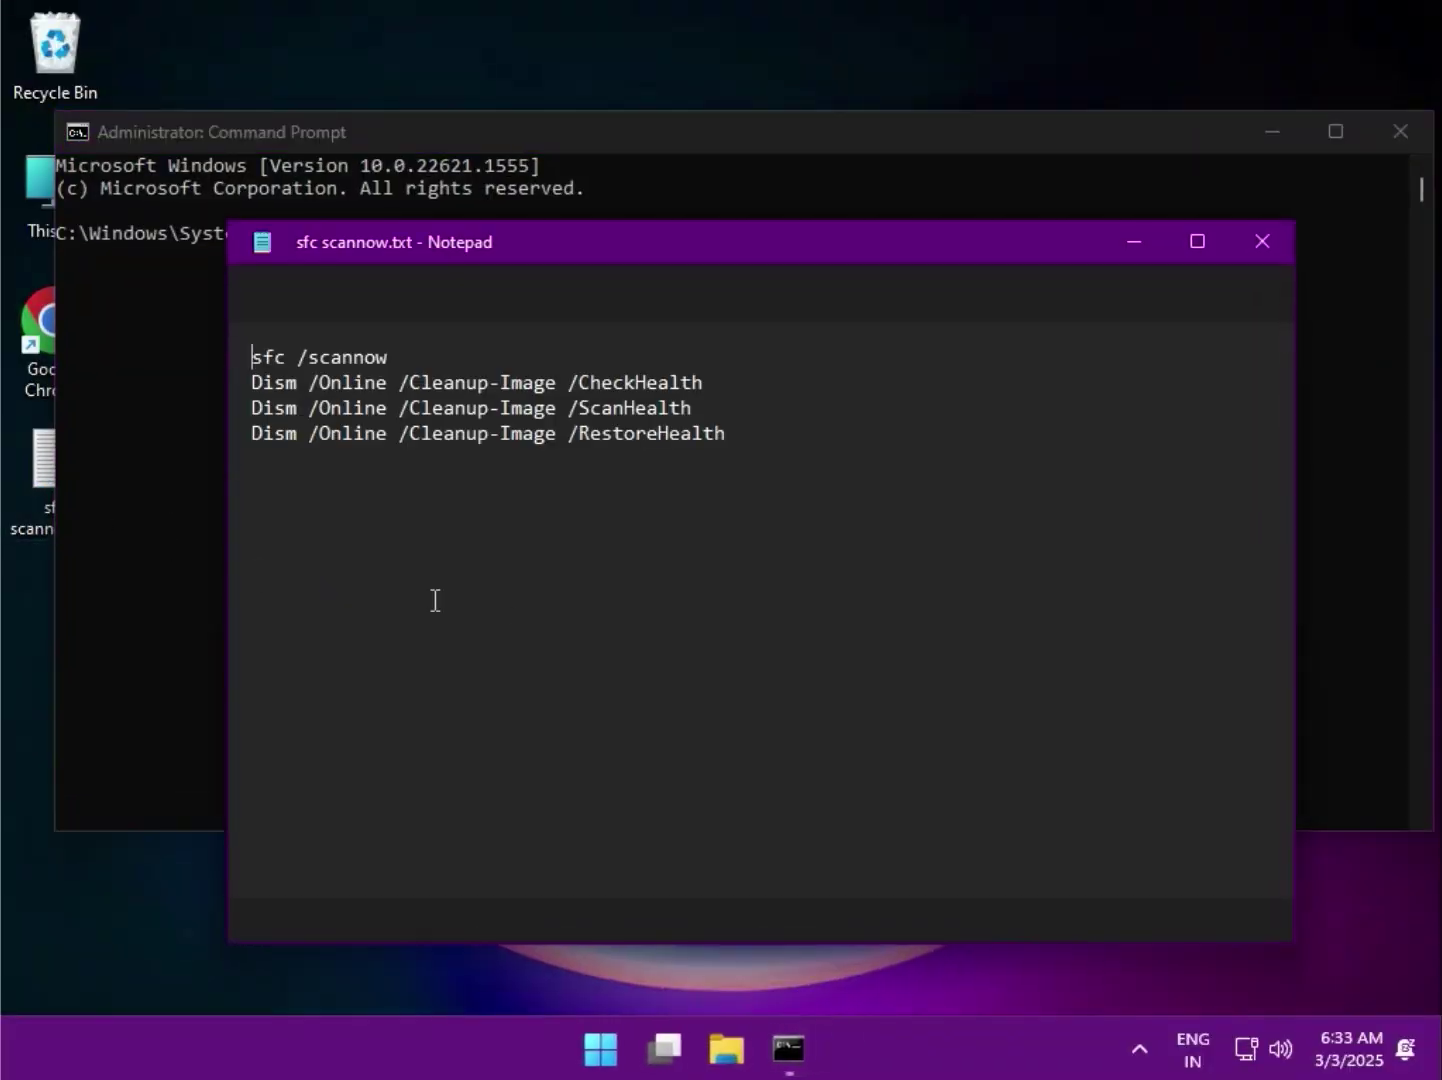
{"action": "left_click_drag", "start_coordinate": [693, 245], "coordinate": [678, 778]}
{"action": "left_click", "coordinate": [607, 517]}
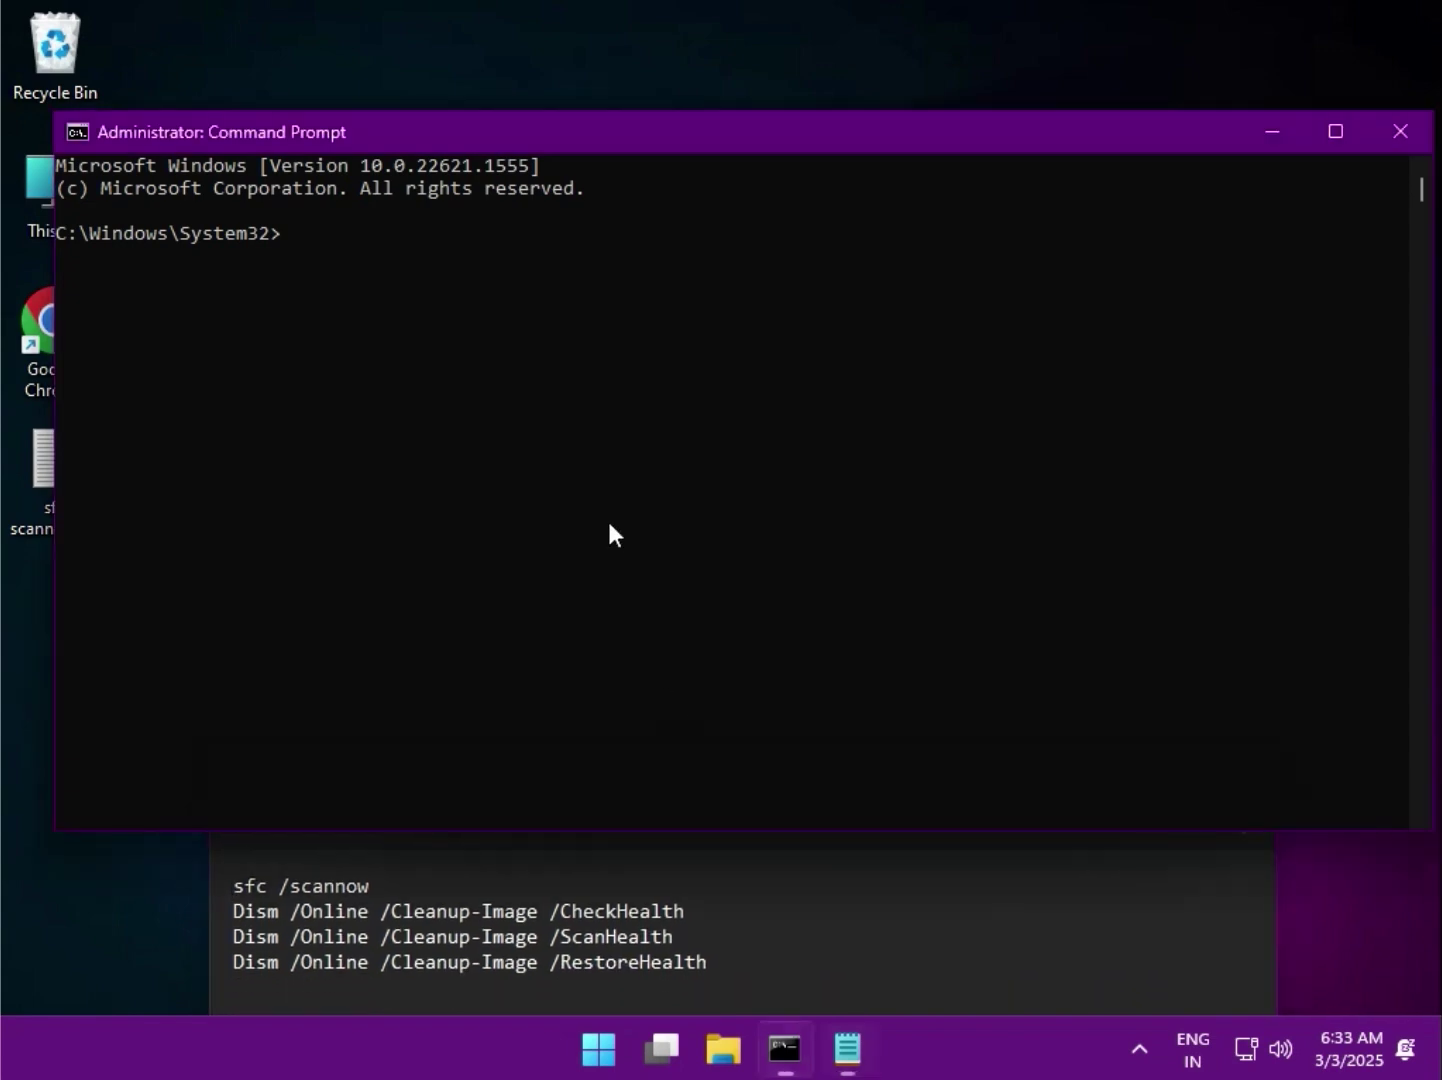
{"action": "left_click", "coordinate": [289, 234]}
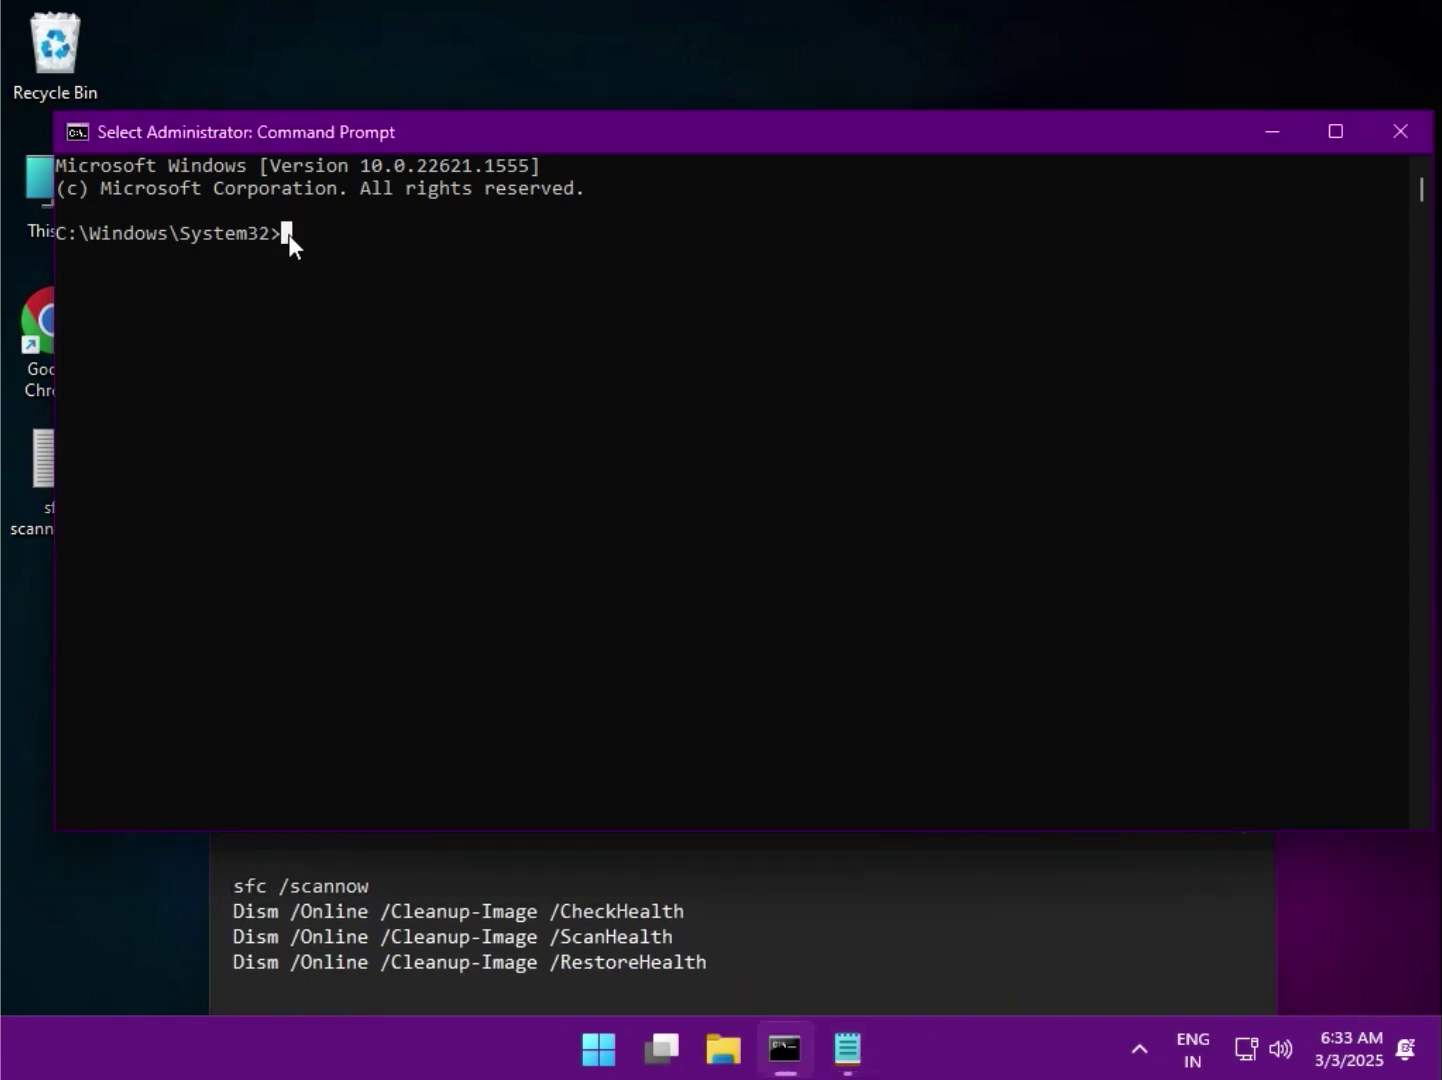
{"action": "type", "text": "sfc"}
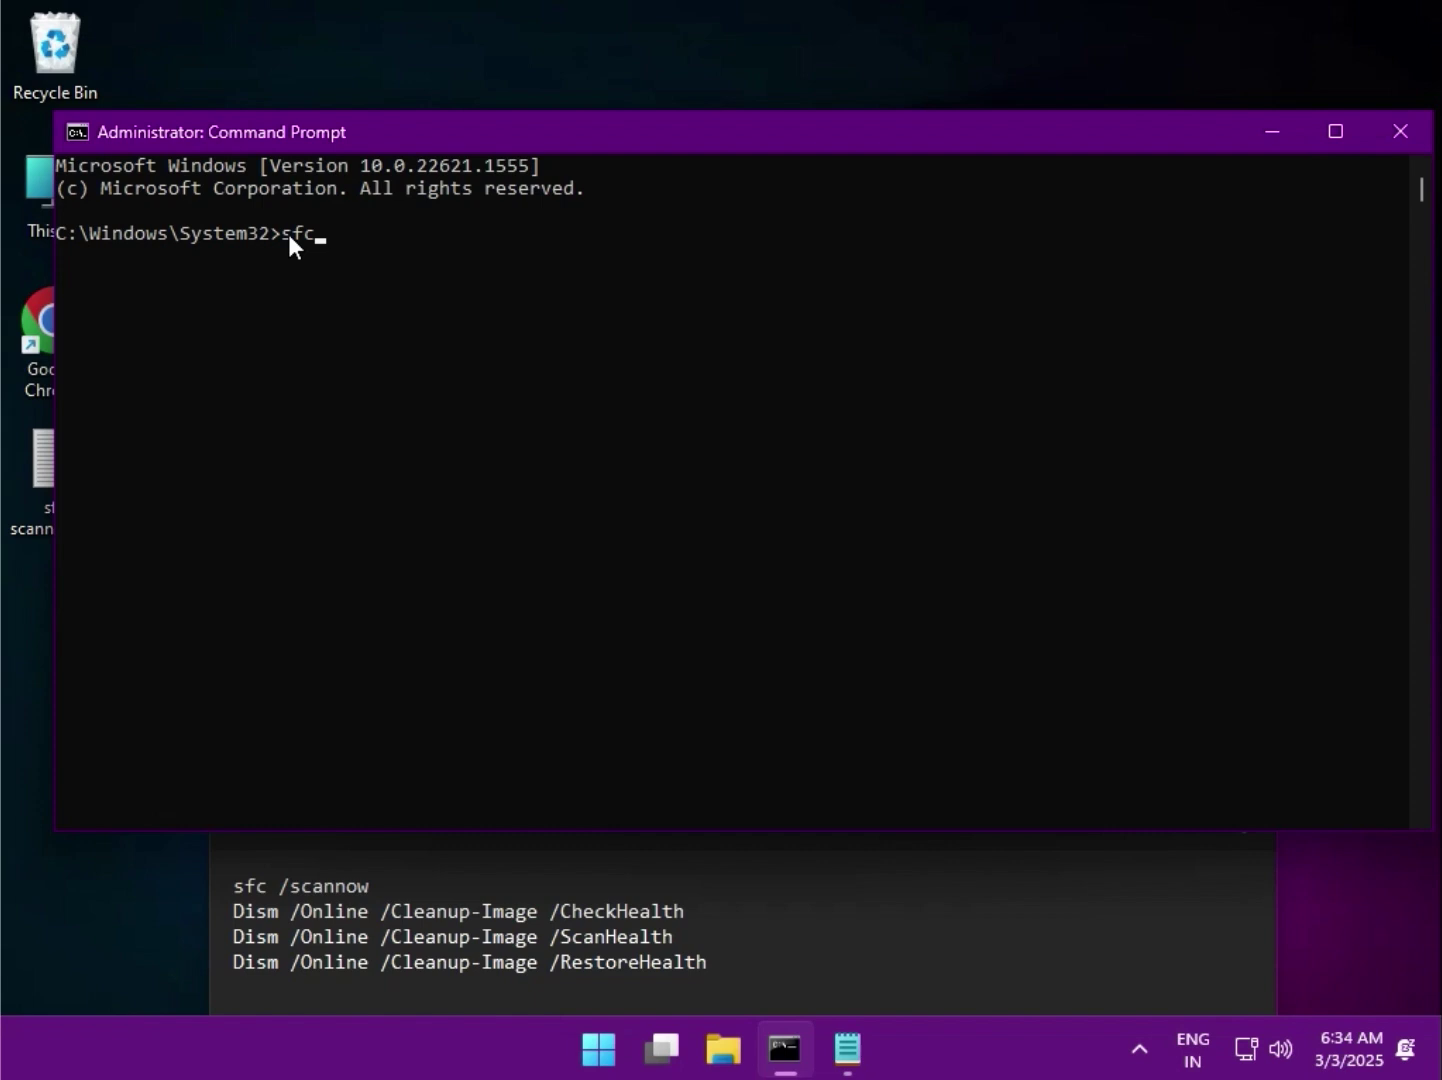
{"action": "type", "text": " /s"}
{"action": "type", "text": "canno"}
{"action": "type", "text": "w"}
{"action": "key", "text": "Return"}
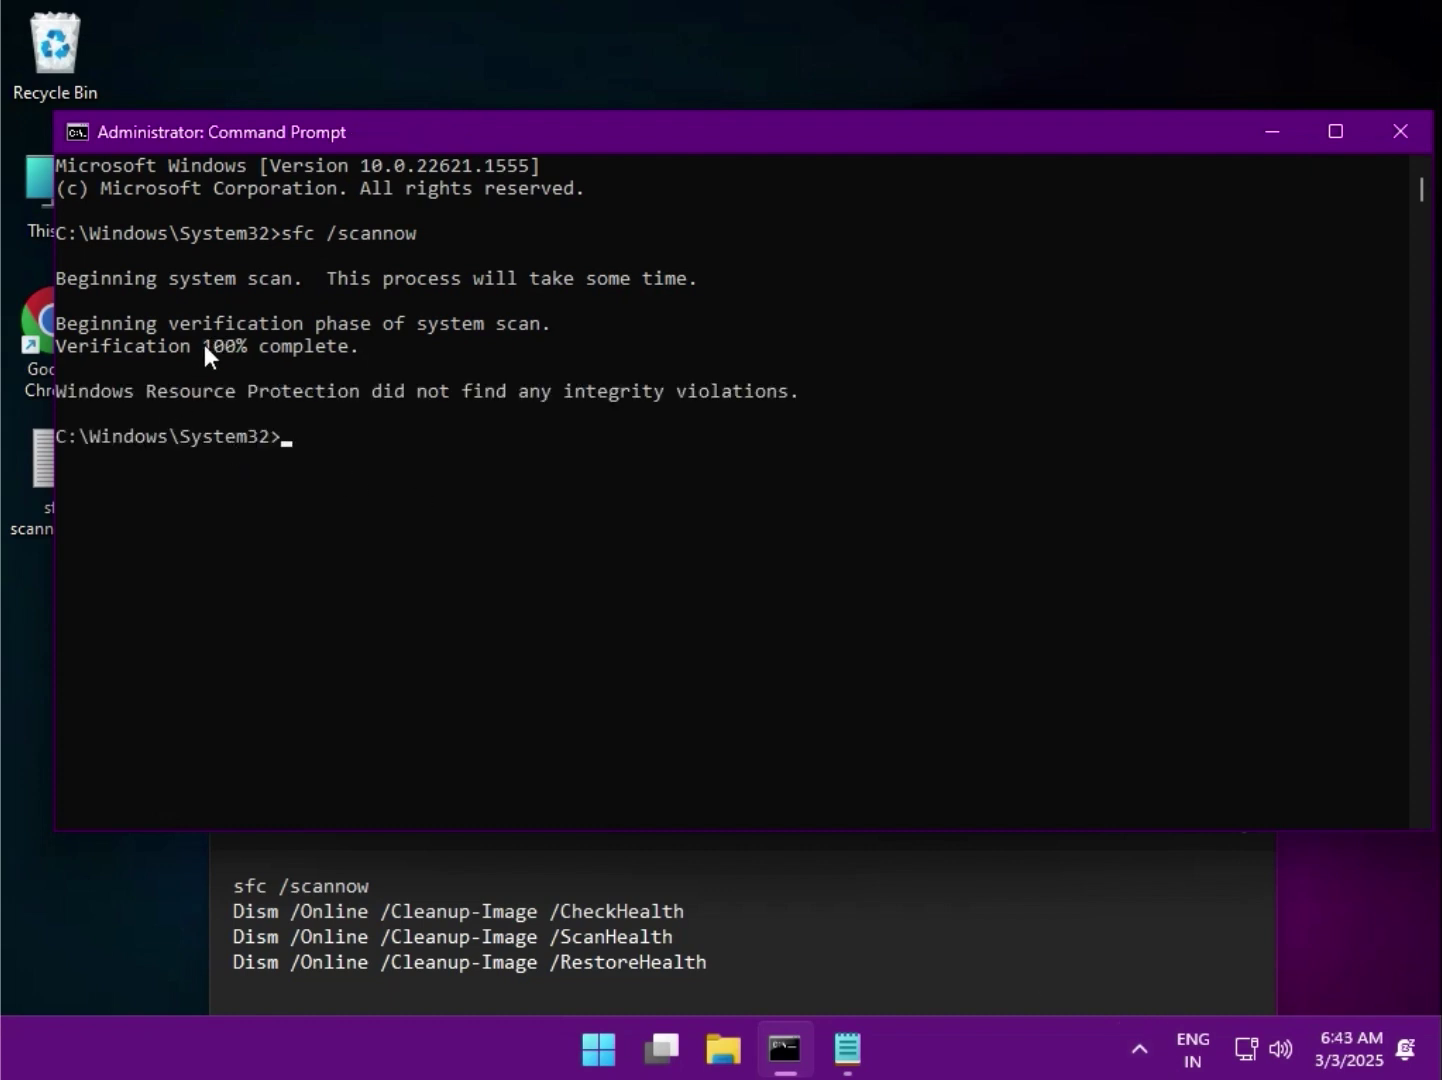
- Copy the DISM CheckHealth line from the Notepad list and run it in Command Prompt
{"action": "left_click", "coordinate": [224, 930]}
{"action": "triple_click", "coordinate": [265, 919]}
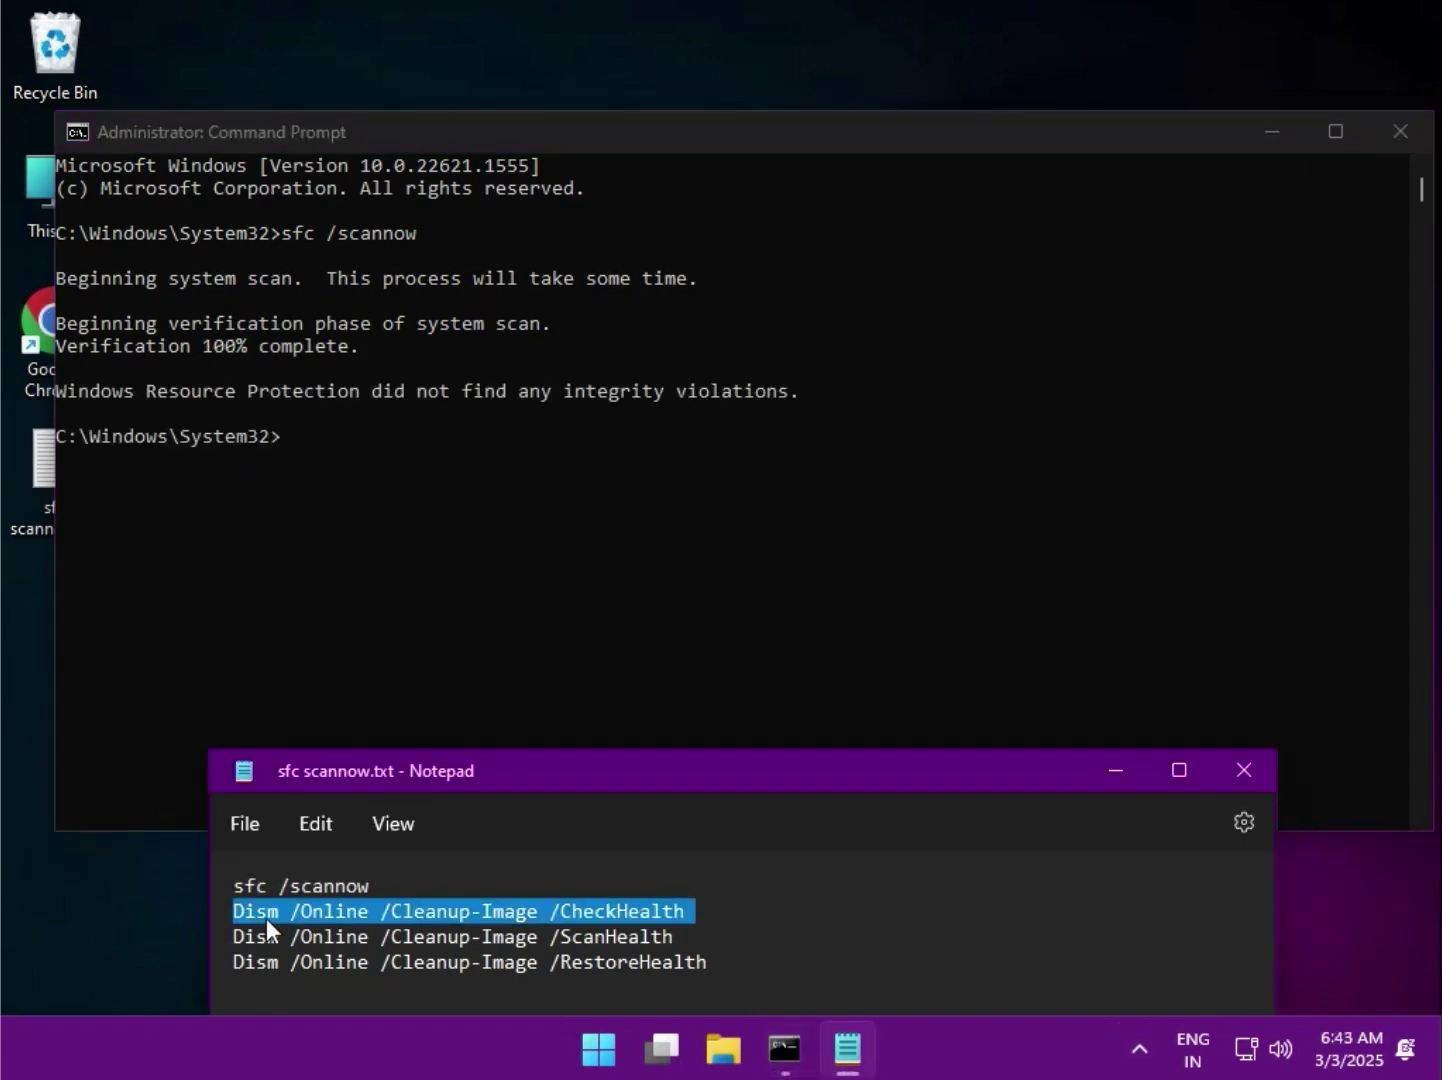
{"action": "right_click", "coordinate": [280, 912]}
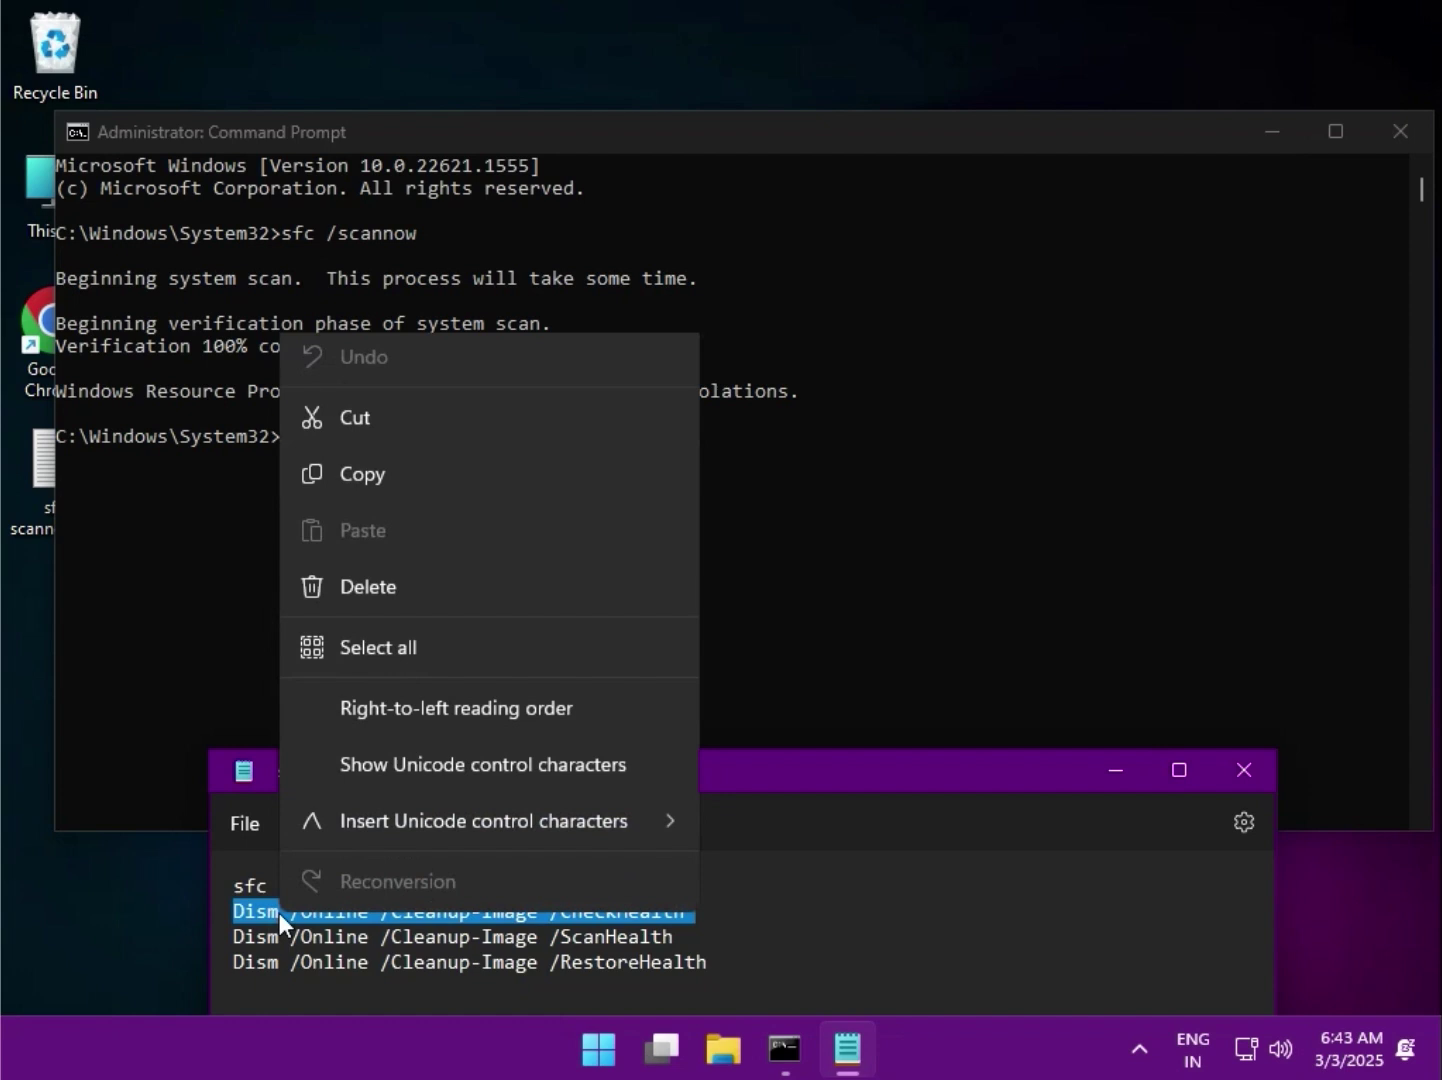
{"action": "left_click", "coordinate": [366, 474]}
{"action": "left_click", "coordinate": [290, 441]}
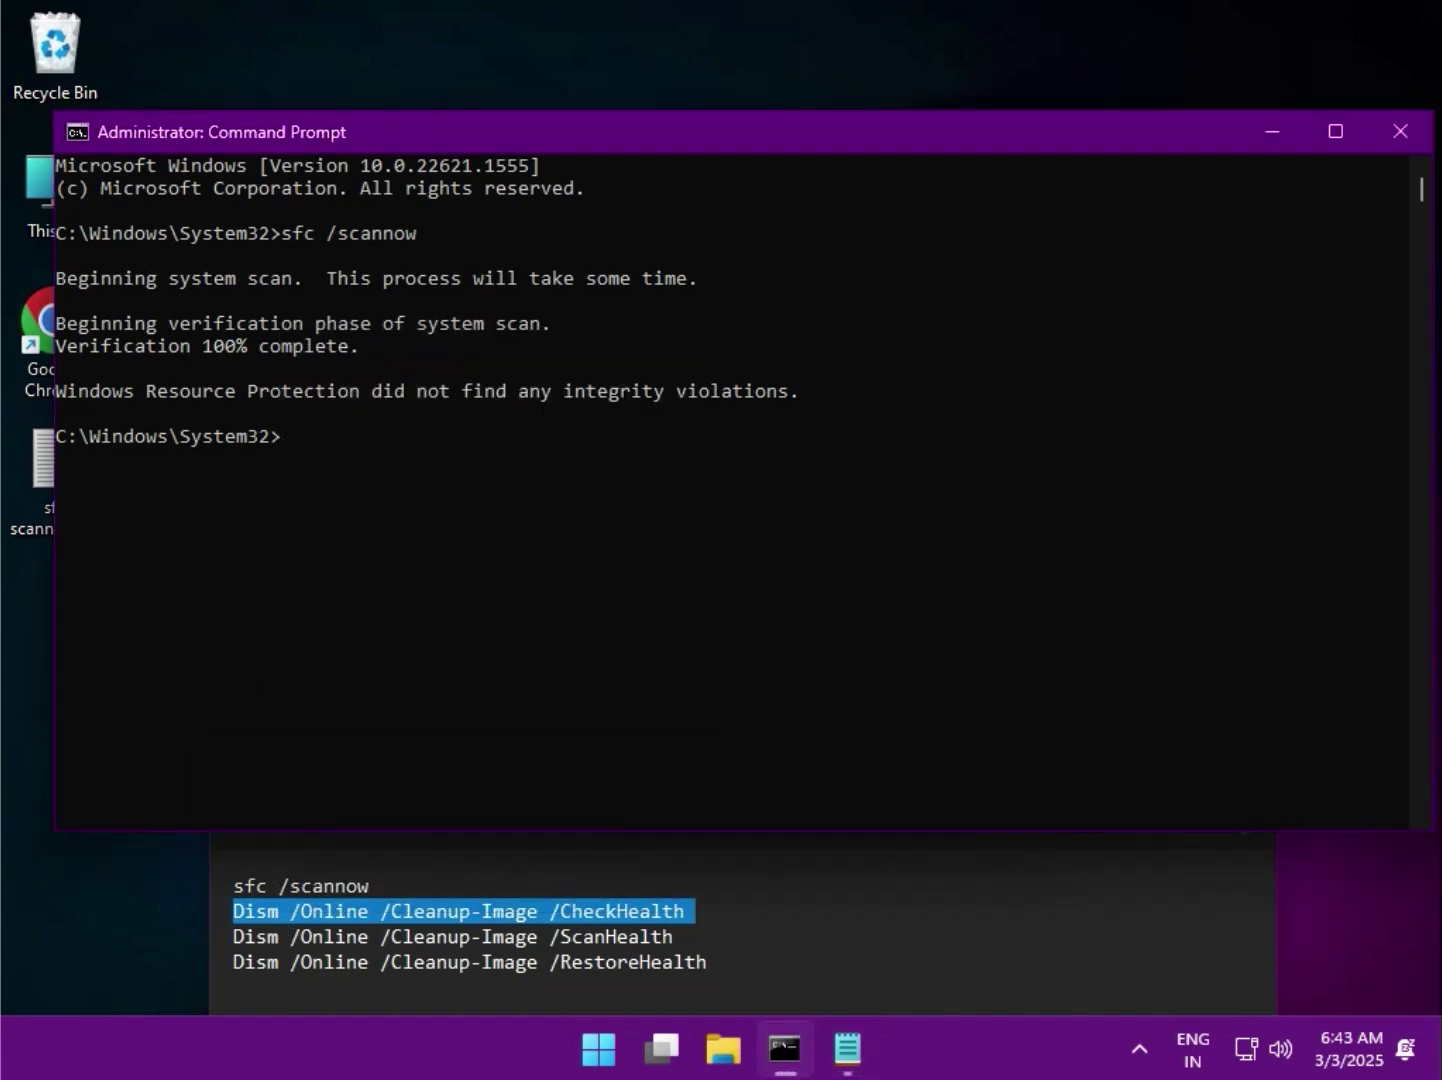
{"action": "key", "text": "ctrl+v"}
{"action": "key", "text": "Return"}
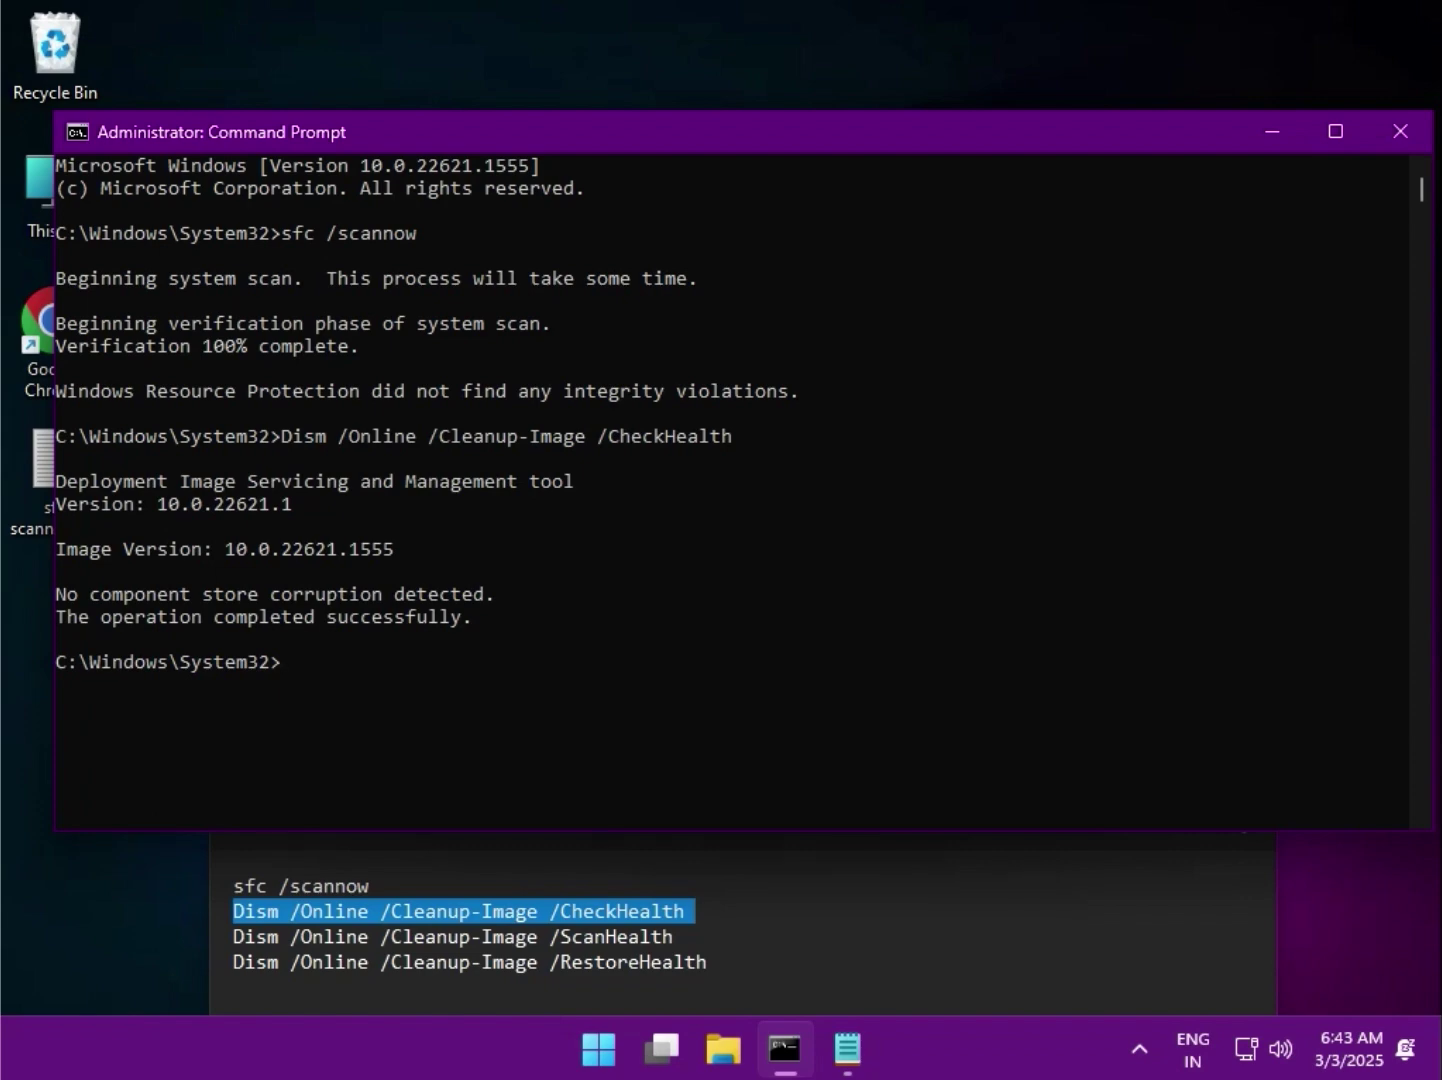
- Copy the DISM ScanHealth line from Notepad and run it in Command Prompt
{"action": "left_click_drag", "start_coordinate": [234, 937], "coordinate": [684, 936]}
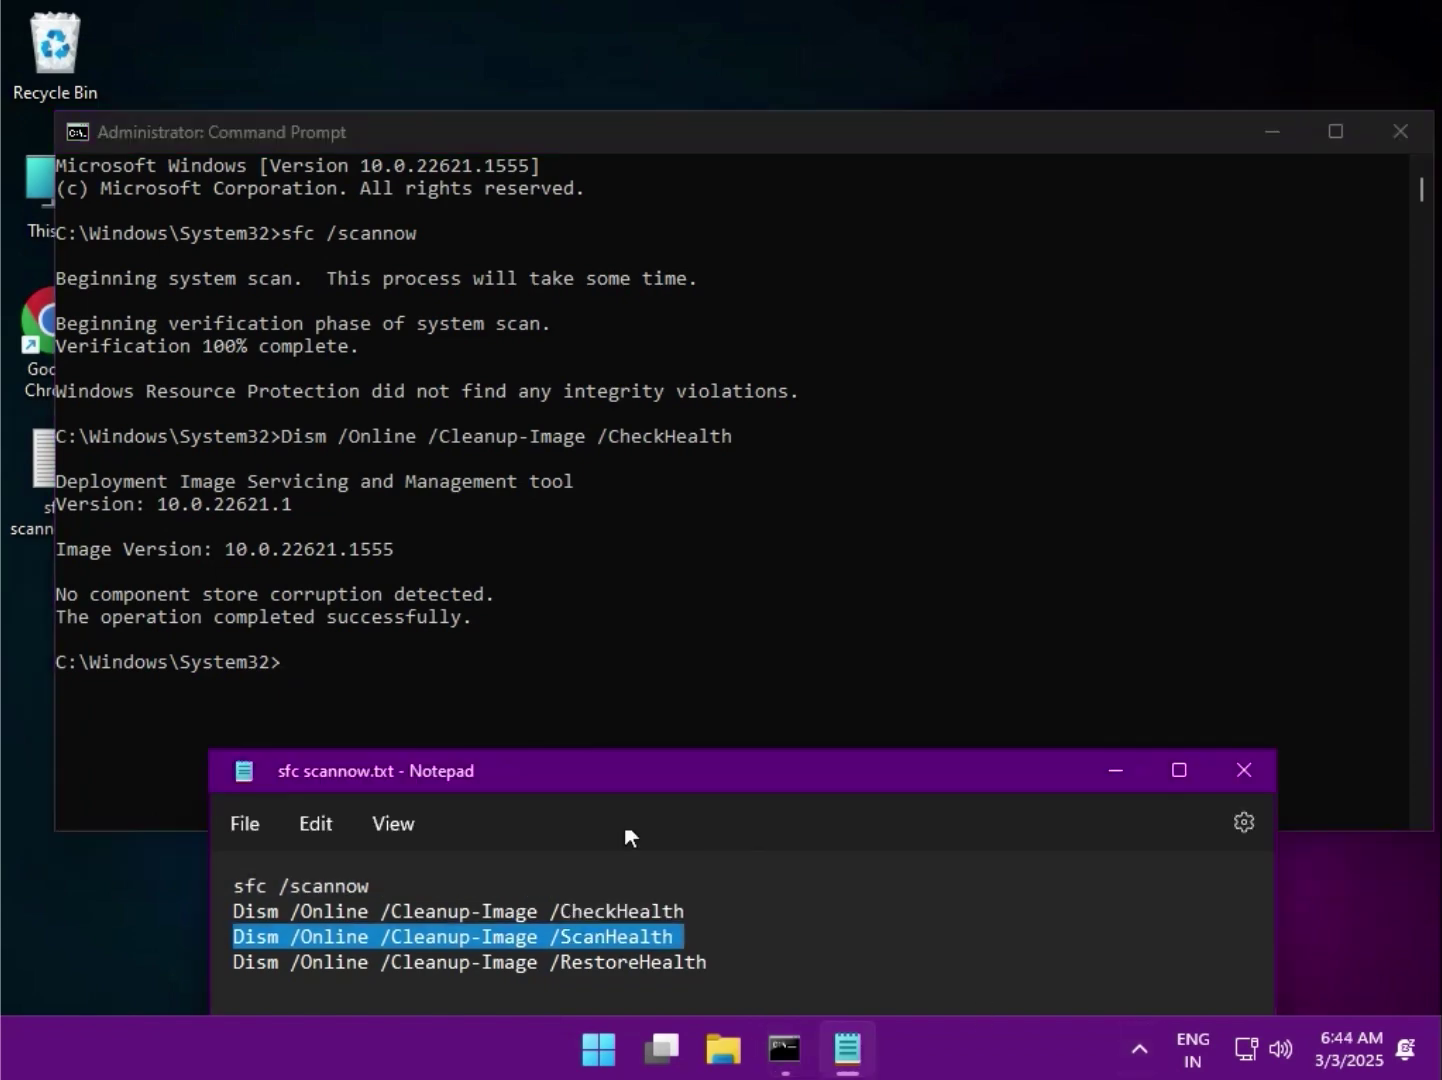
{"action": "left_click", "coordinate": [285, 663]}
{"action": "key", "text": "ctrl+v"}
{"action": "key", "text": "Return"}
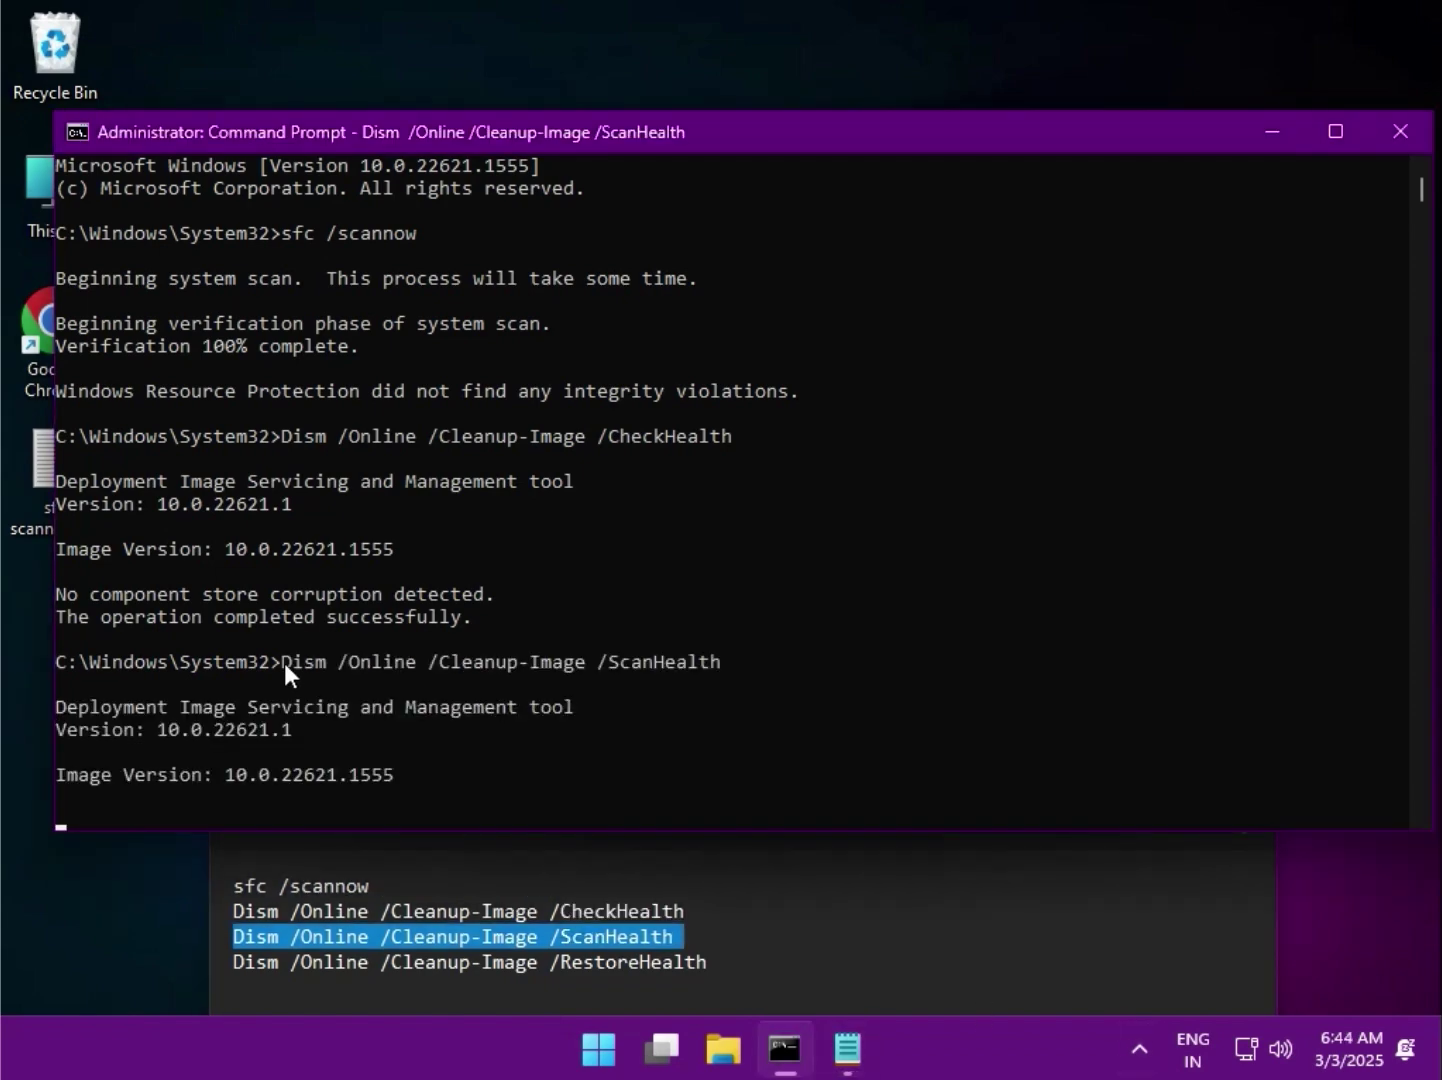
{"action": "scroll", "coordinate": [343, 684], "scroll_direction": "down", "scroll_amount": 2}
{"action": "scroll", "coordinate": [342, 683], "scroll_direction": "down", "scroll_amount": 1}
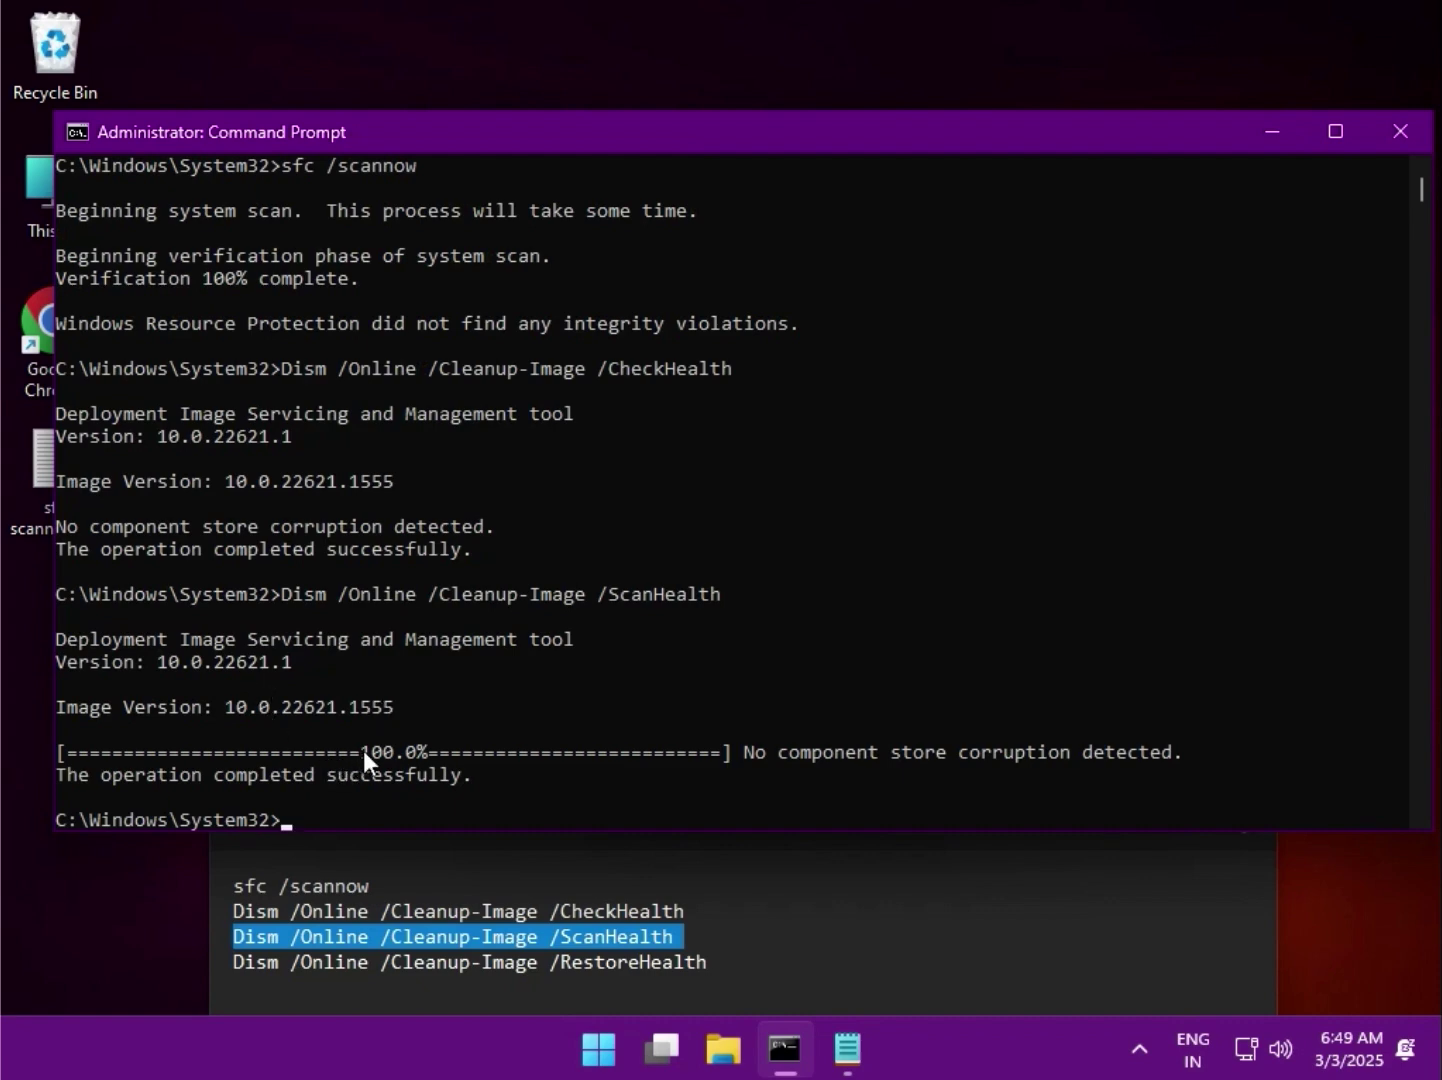
- Copy the DISM RestoreHealth line from the Notepad list and run it in Command Prompt
{"action": "left_click", "coordinate": [236, 966]}
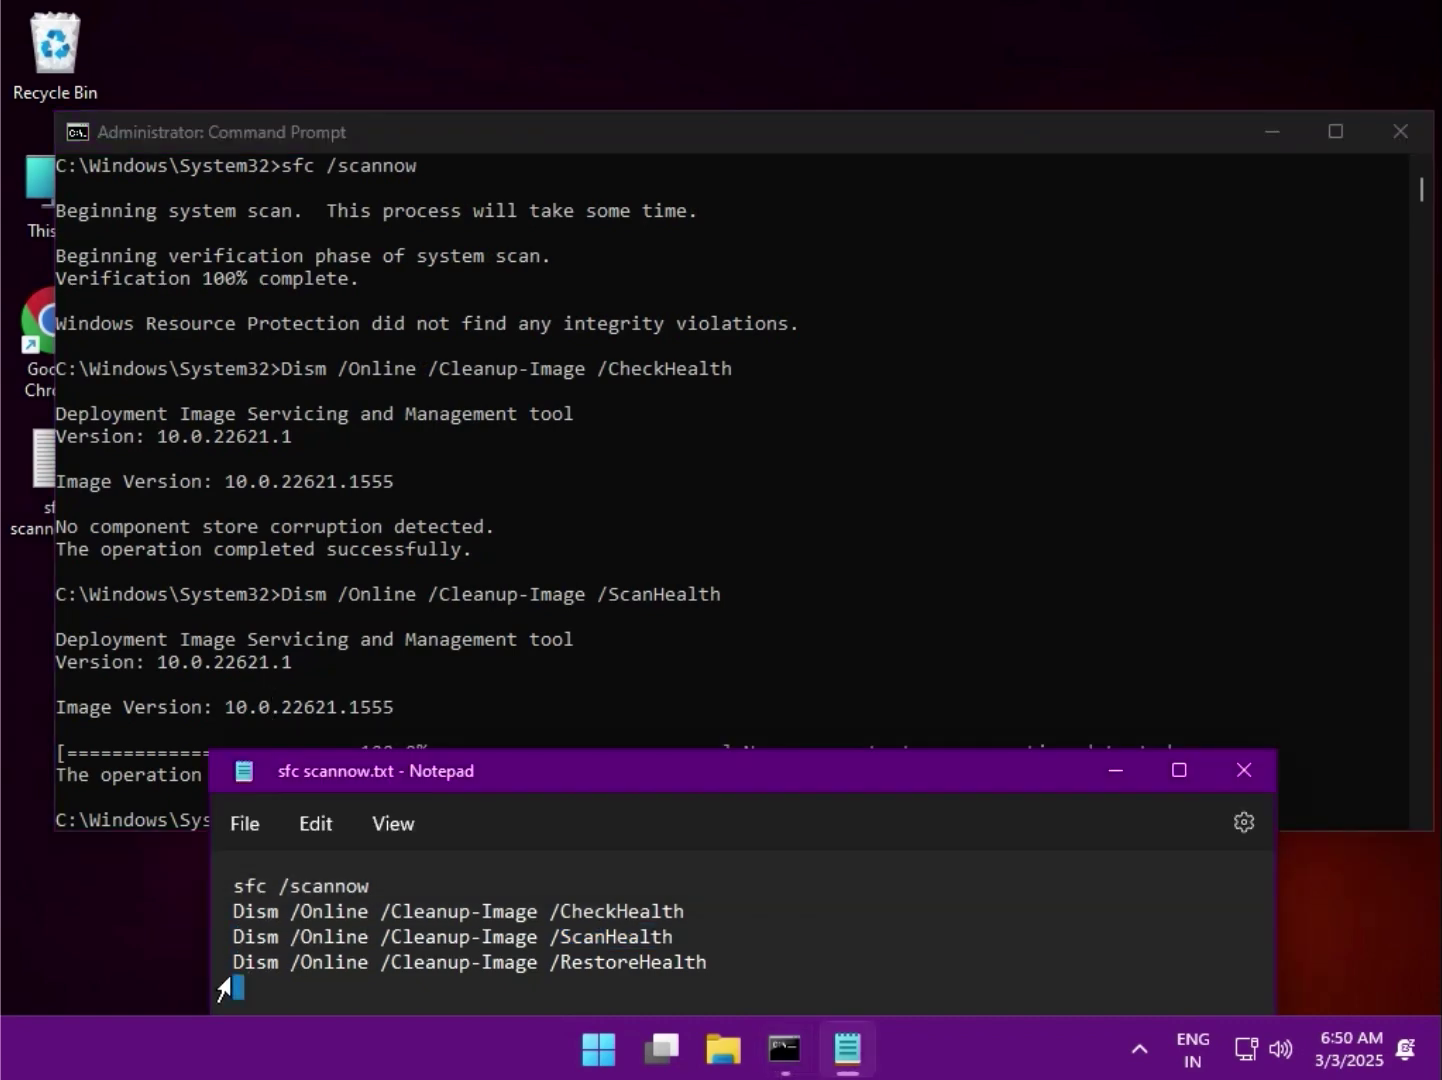
{"action": "left_click", "coordinate": [221, 972]}
{"action": "right_click", "coordinate": [274, 961]}
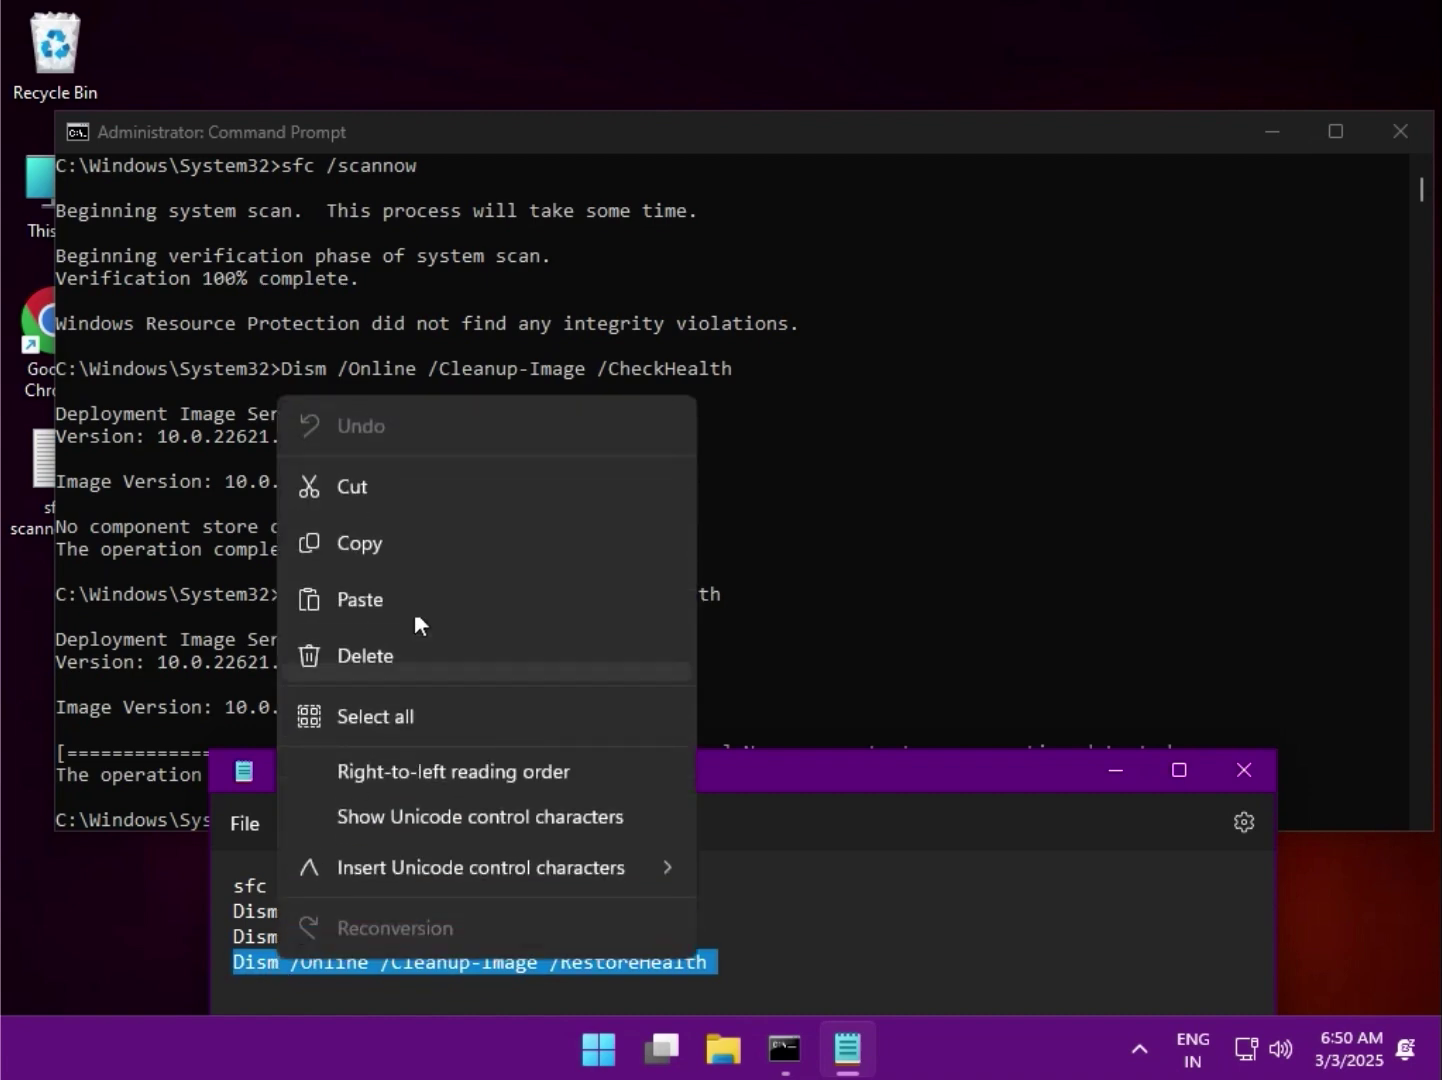
{"action": "left_click", "coordinate": [406, 548]}
{"action": "left_click", "coordinate": [494, 680]}
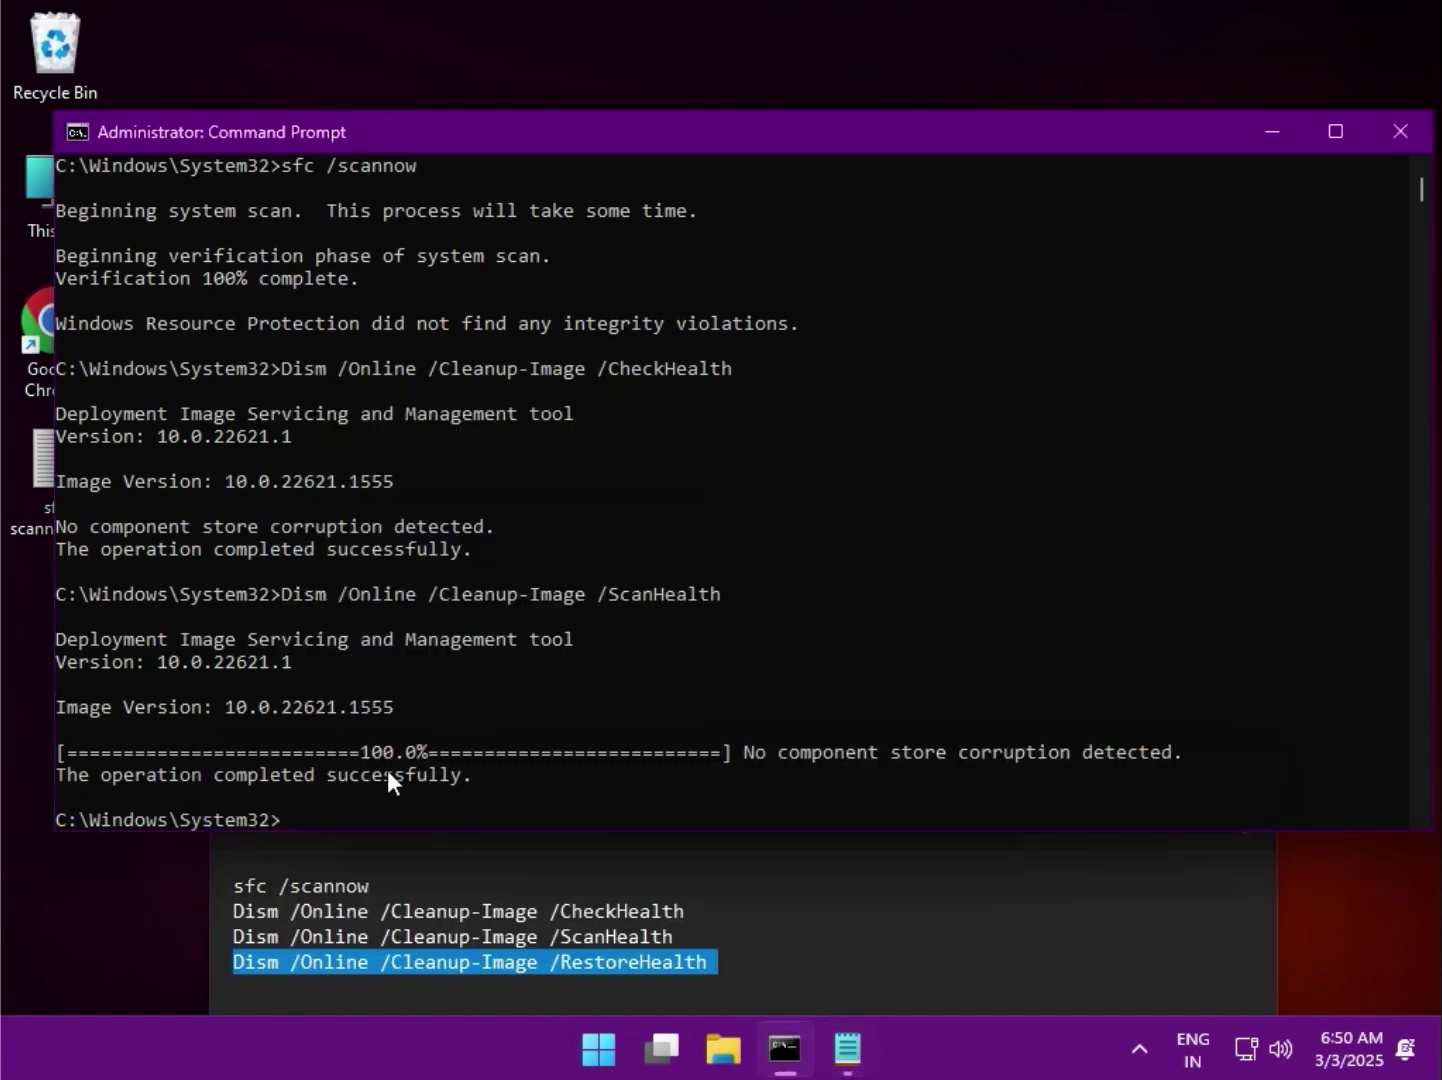
{"action": "scroll", "coordinate": [327, 767], "scroll_direction": "down", "scroll_amount": 2}
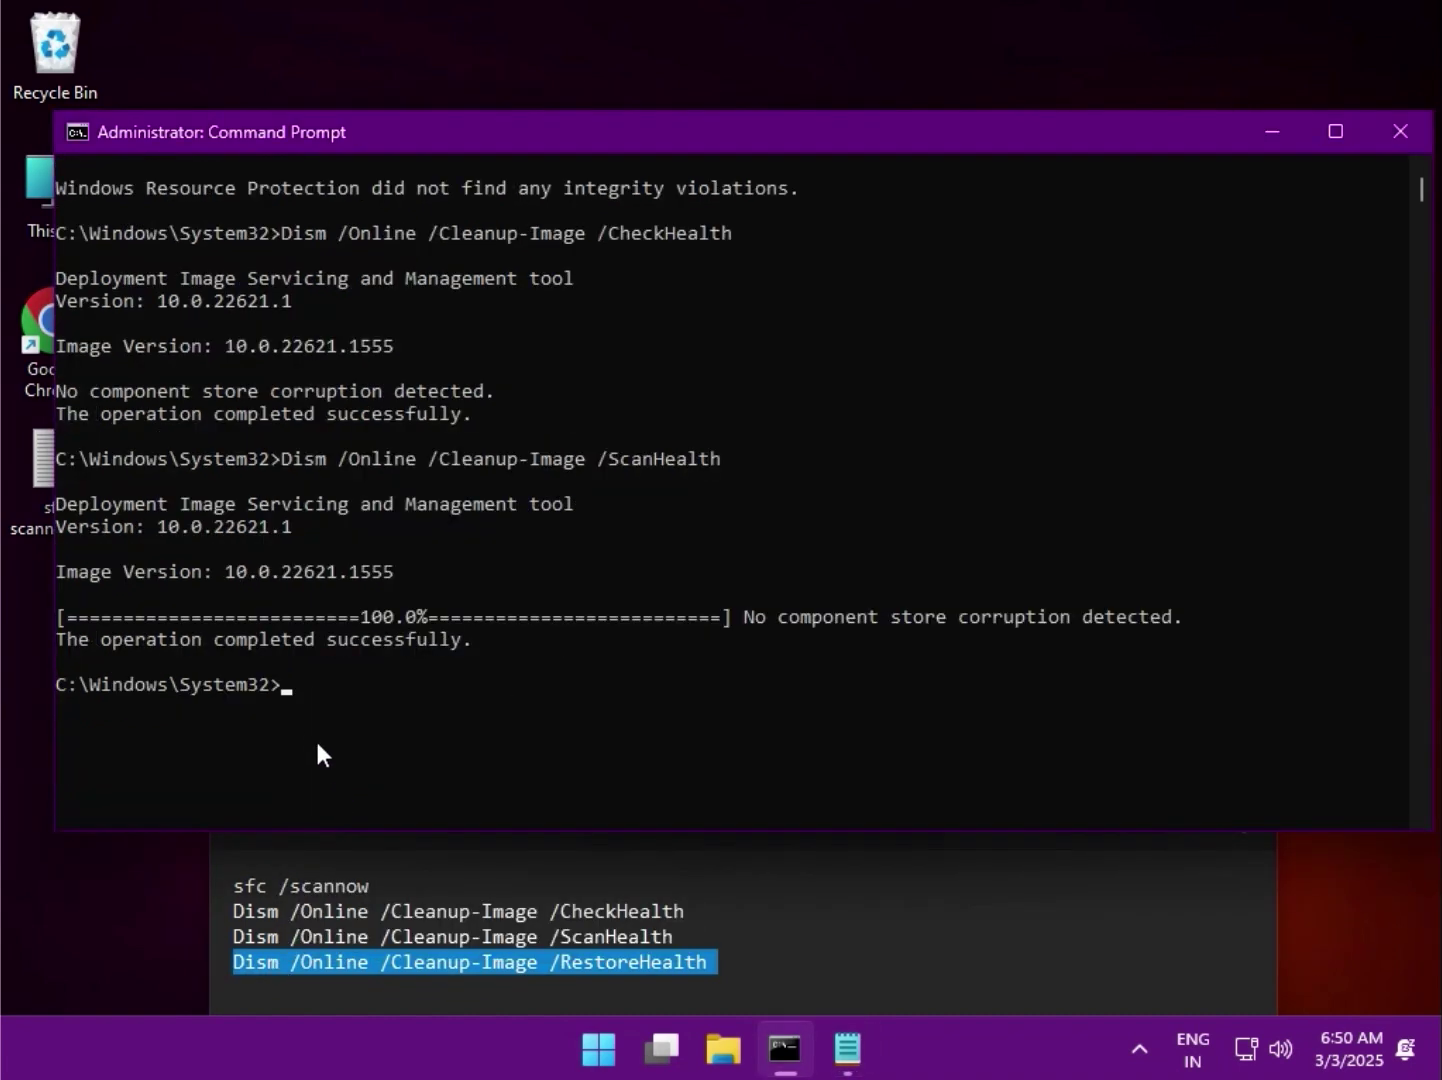
{"action": "right_click", "coordinate": [287, 681]}
{"action": "key", "text": "Return"}
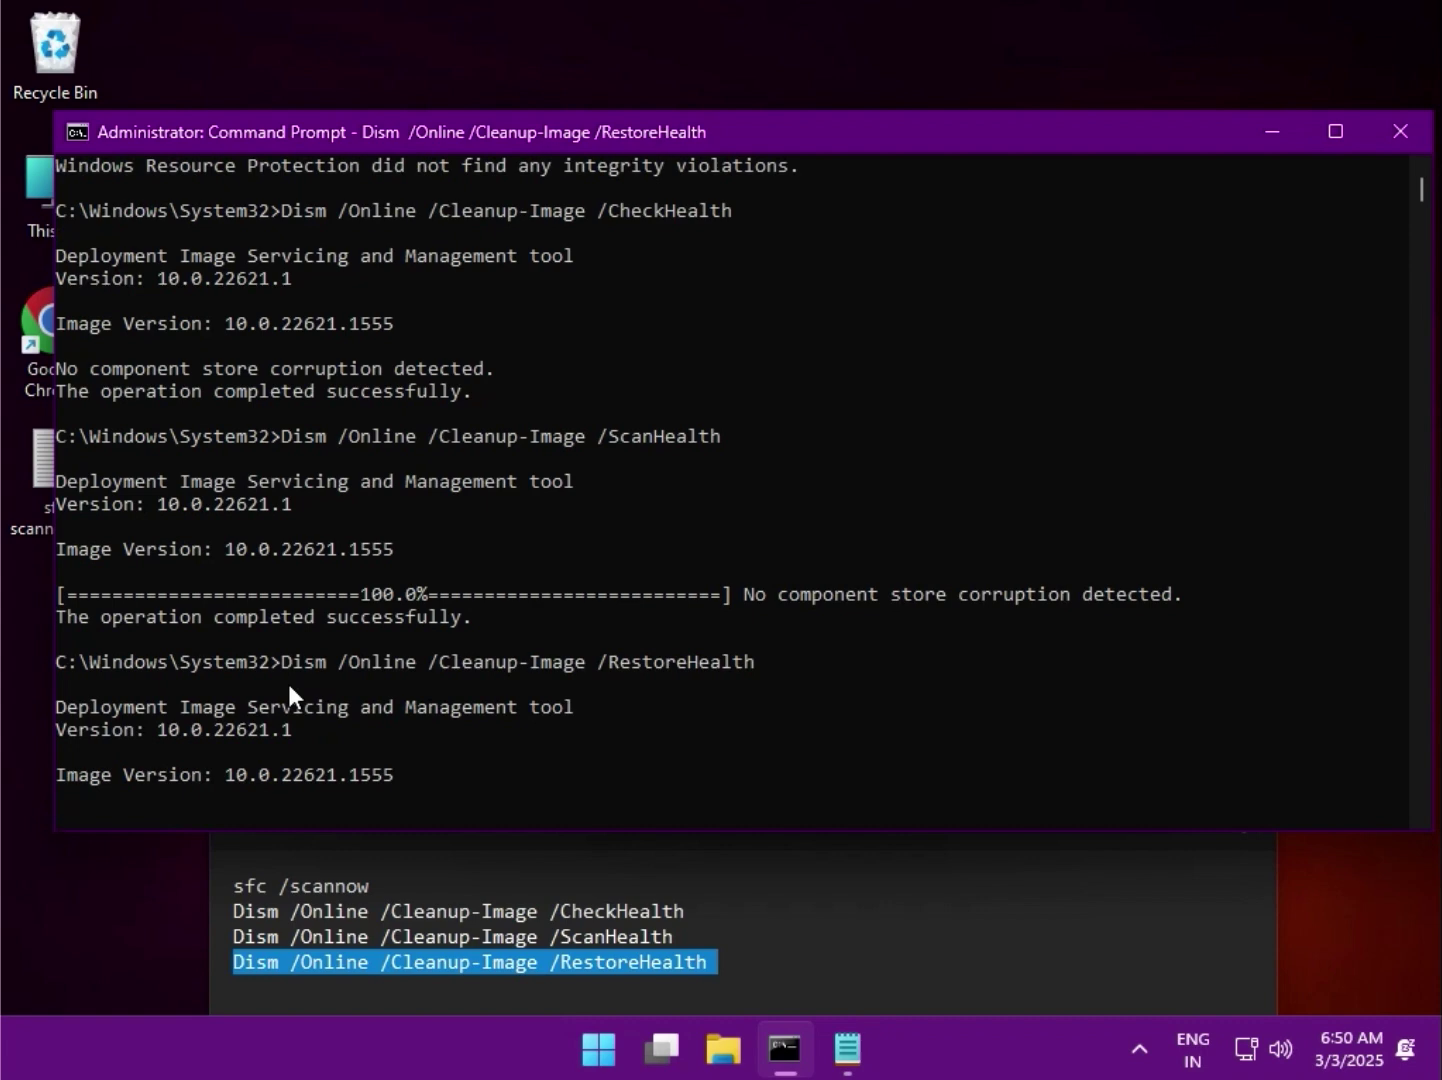
{"action": "scroll", "coordinate": [287, 690], "scroll_direction": "down", "scroll_amount": 2}
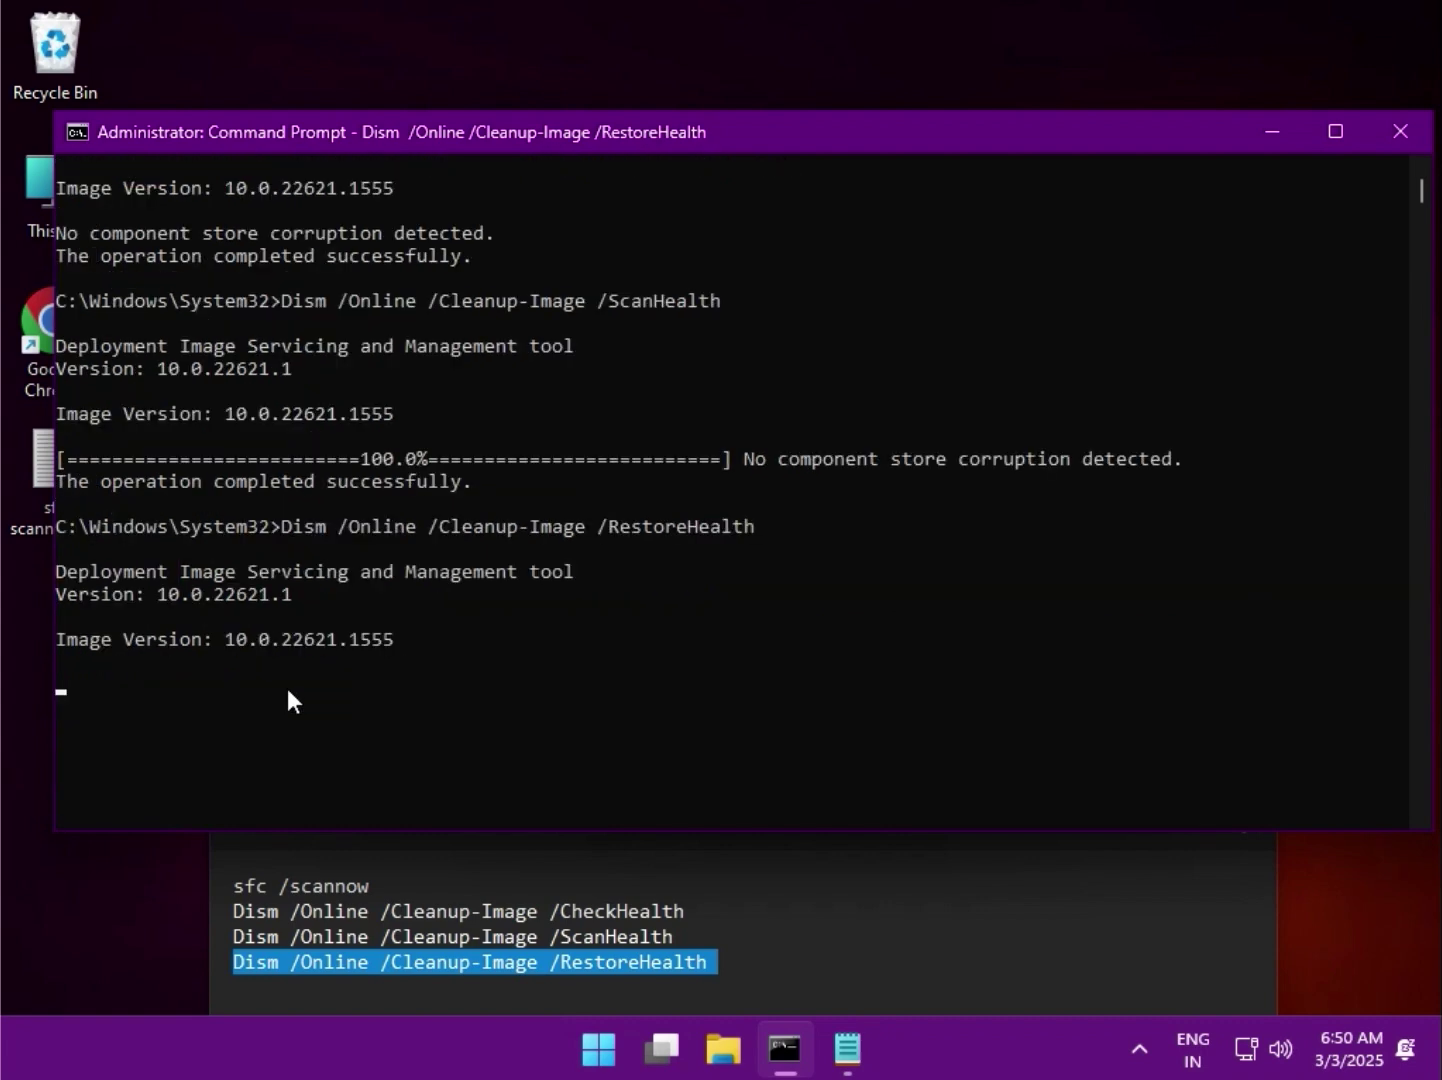
{"action": "scroll", "coordinate": [287, 689], "scroll_direction": "down", "scroll_amount": 1}
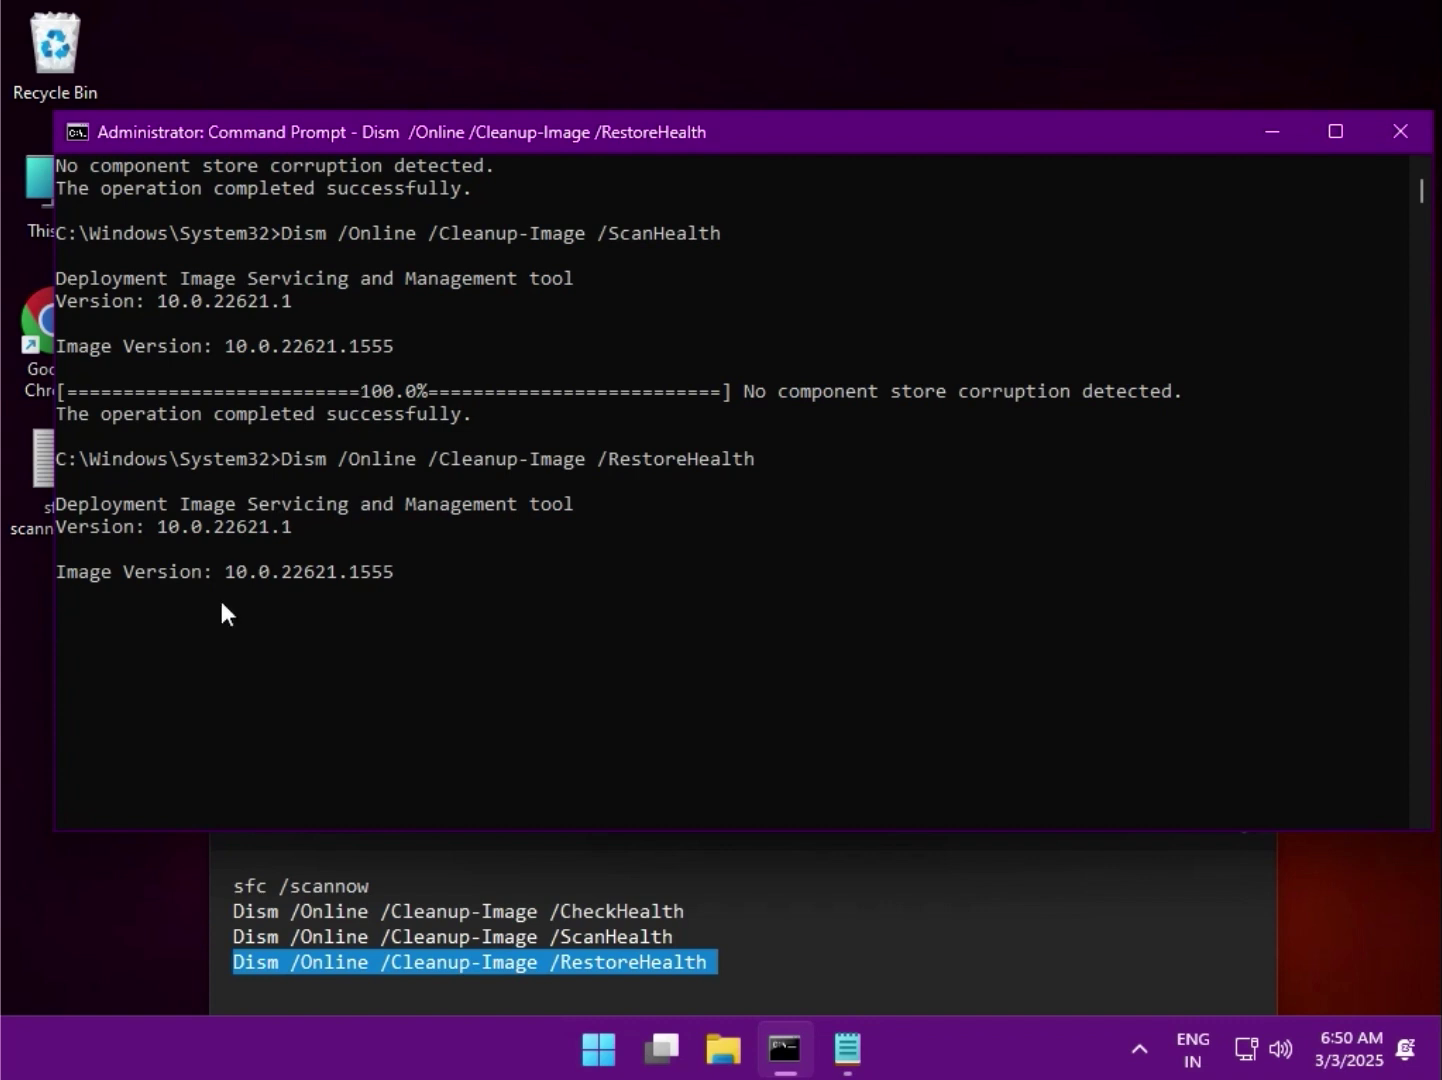
- Move the Notepad command list and select its lines while RestoreHealth keeps running
{"action": "left_click", "coordinate": [840, 886]}
{"action": "left_click_drag", "start_coordinate": [586, 780], "coordinate": [826, 630]}
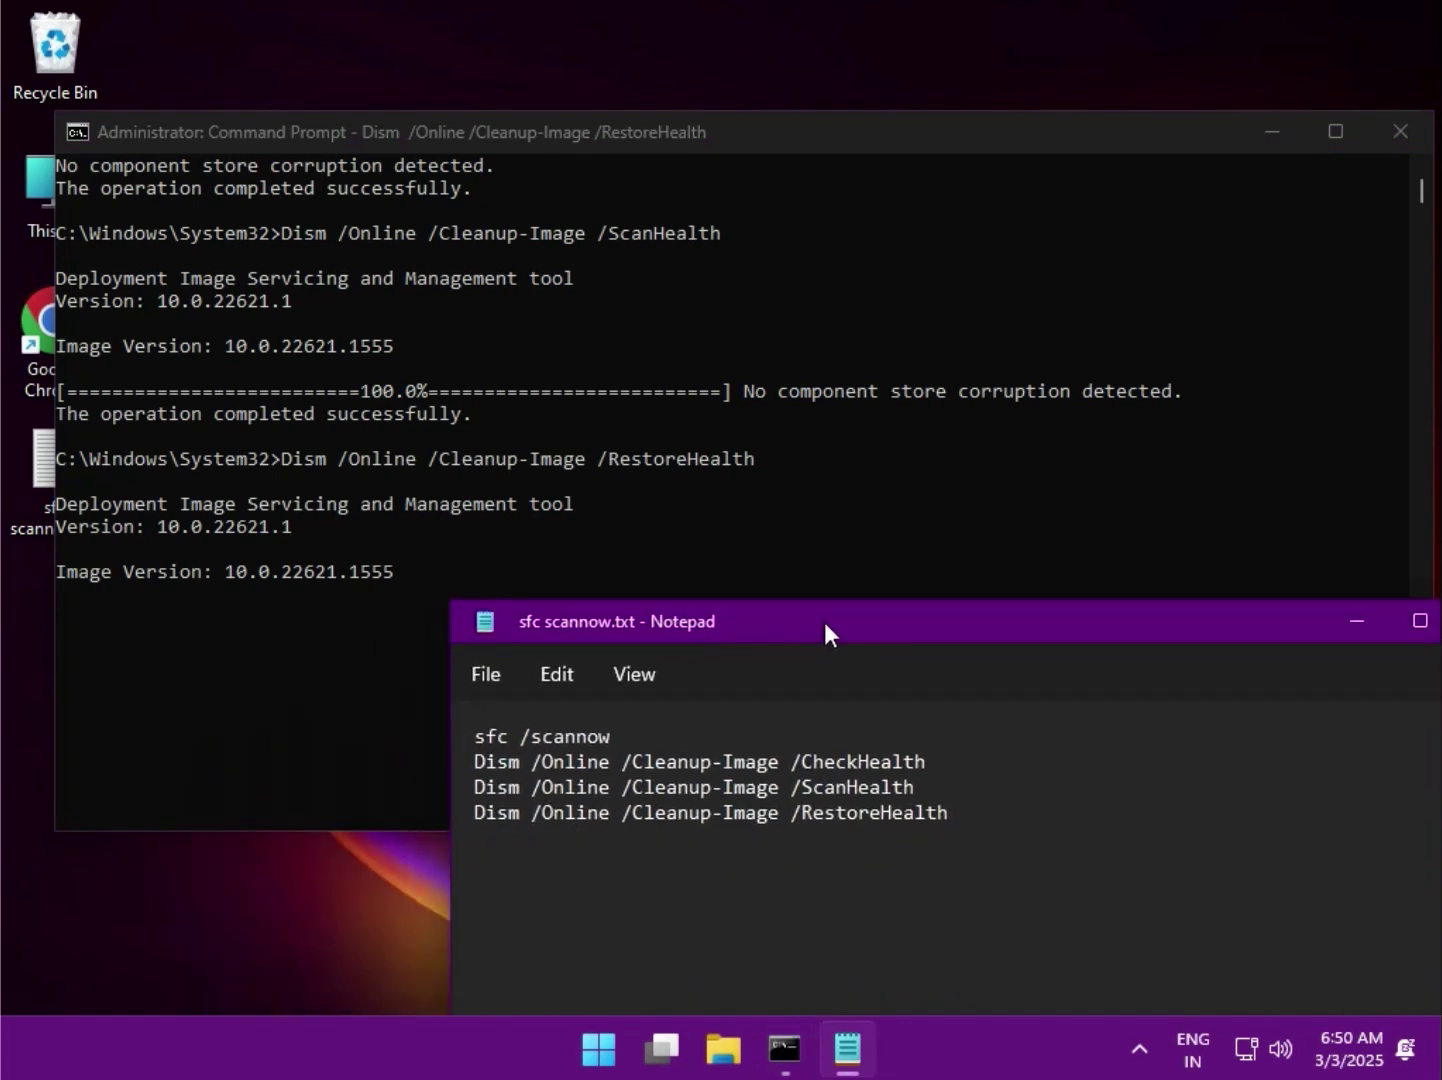
{"action": "left_click_drag", "start_coordinate": [880, 813], "coordinate": [801, 813]}
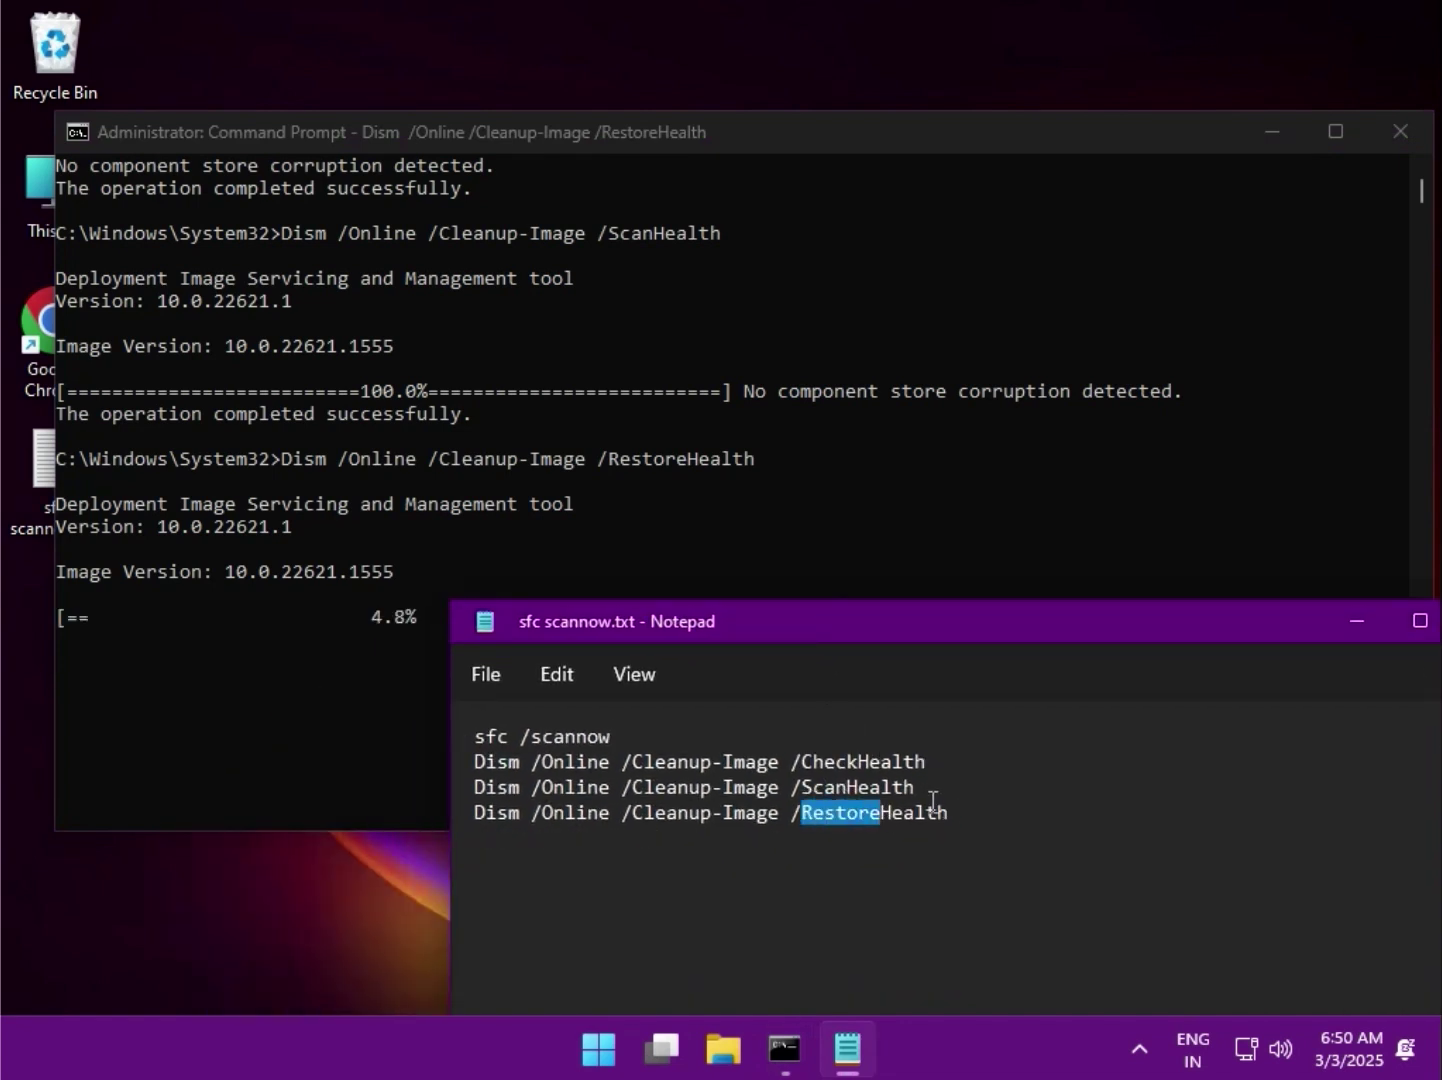
{"action": "left_click_drag", "start_coordinate": [948, 813], "coordinate": [475, 734]}
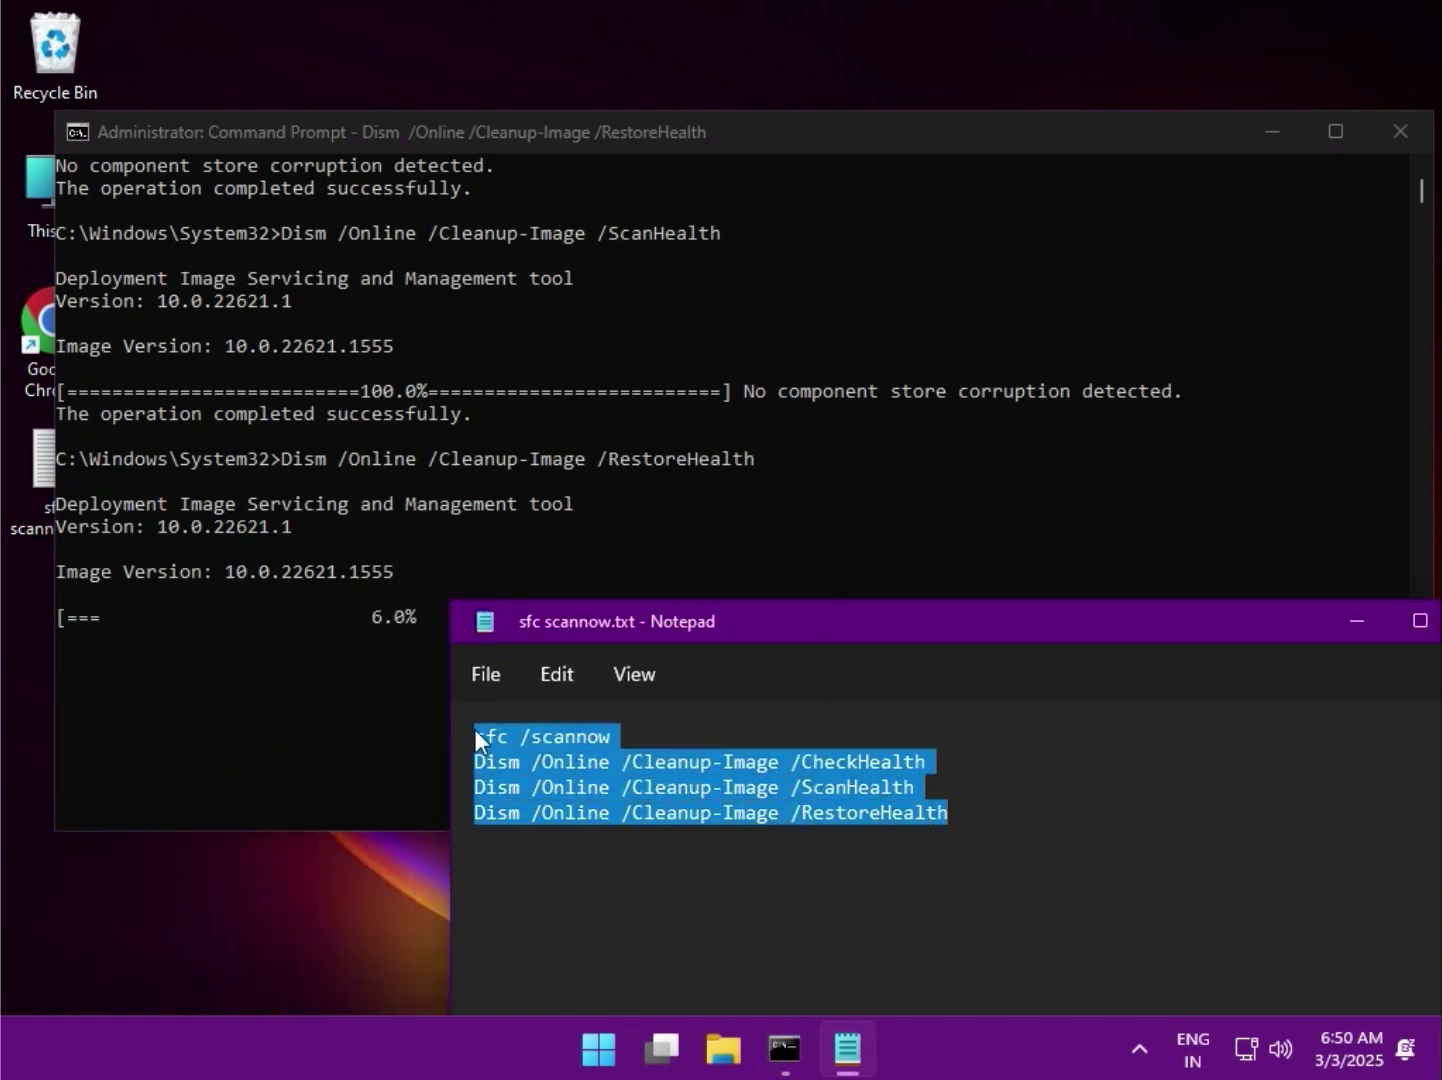
{"action": "left_click", "coordinate": [393, 751]}
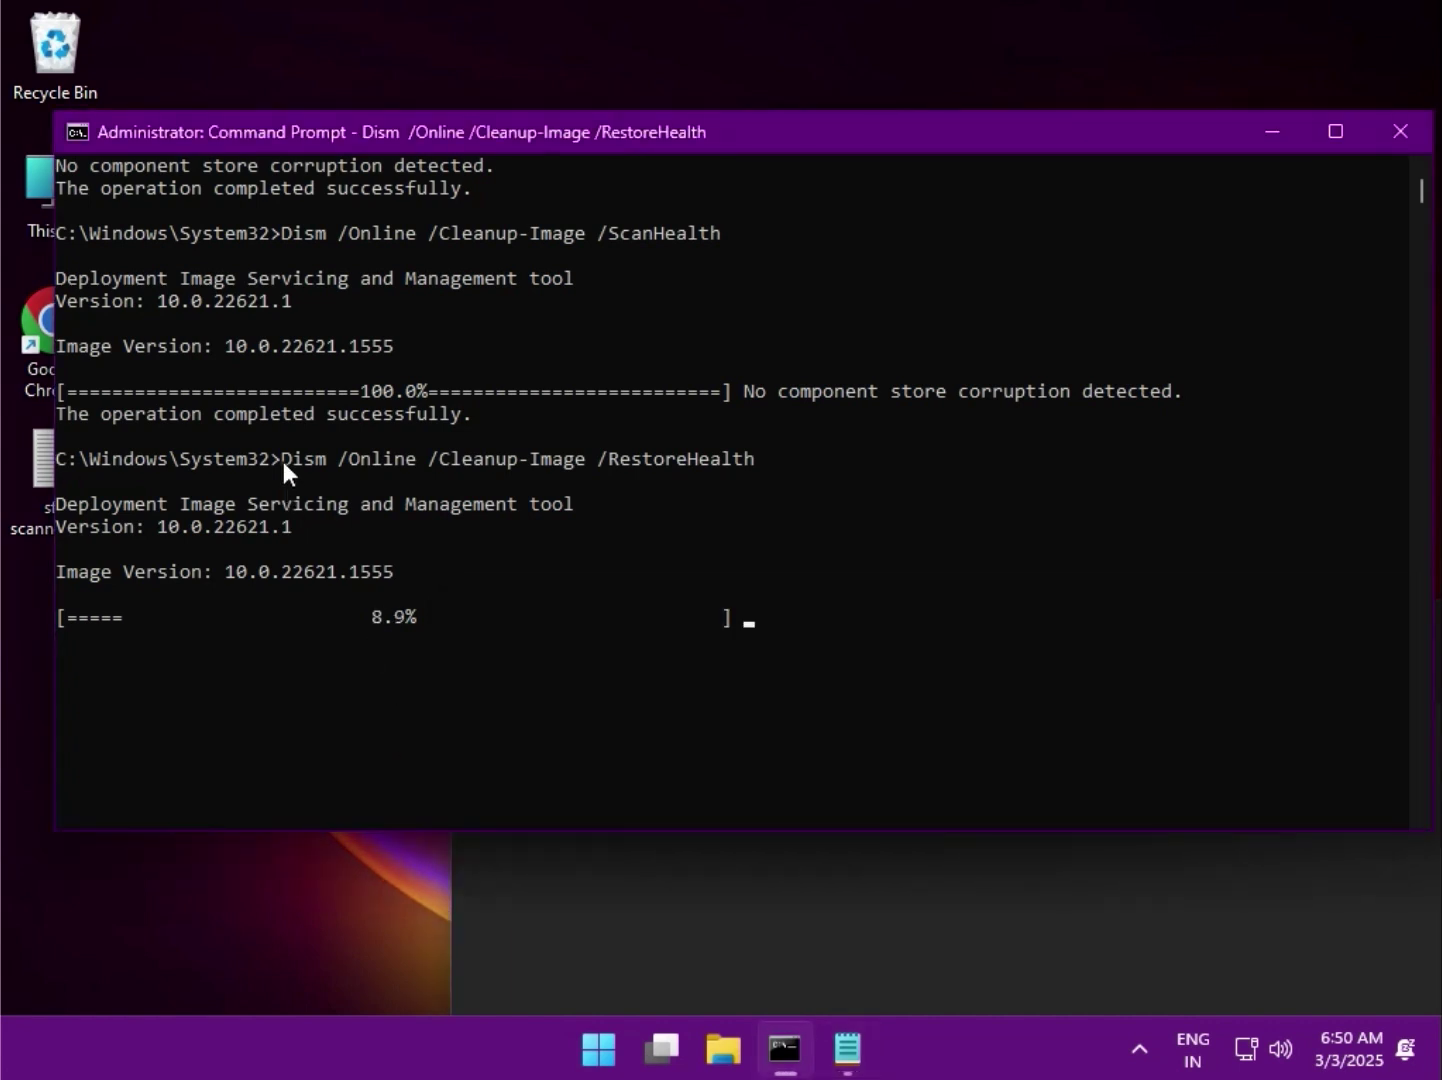
{"action": "mouse_move", "coordinate": [288, 461]}
{"action": "left_mouse_down"}
{"action": "mouse_move", "coordinate": [444, 450]}
{"action": "mouse_move", "coordinate": [749, 468]}
{"action": "left_mouse_up"}
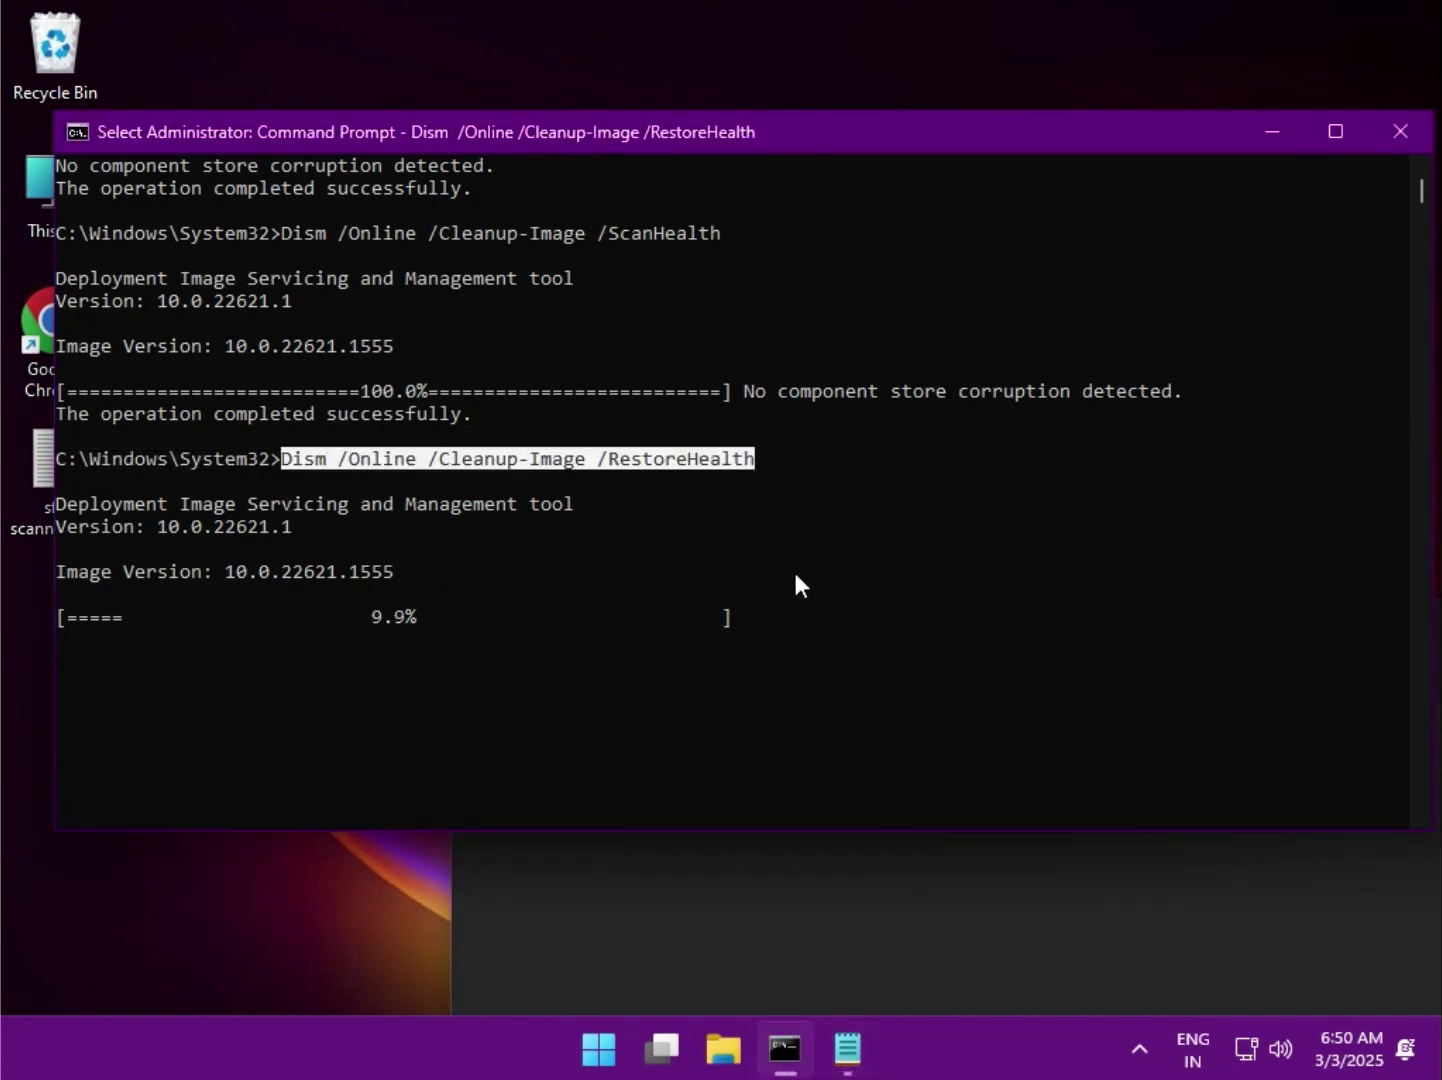
{"action": "left_click", "coordinate": [854, 698]}
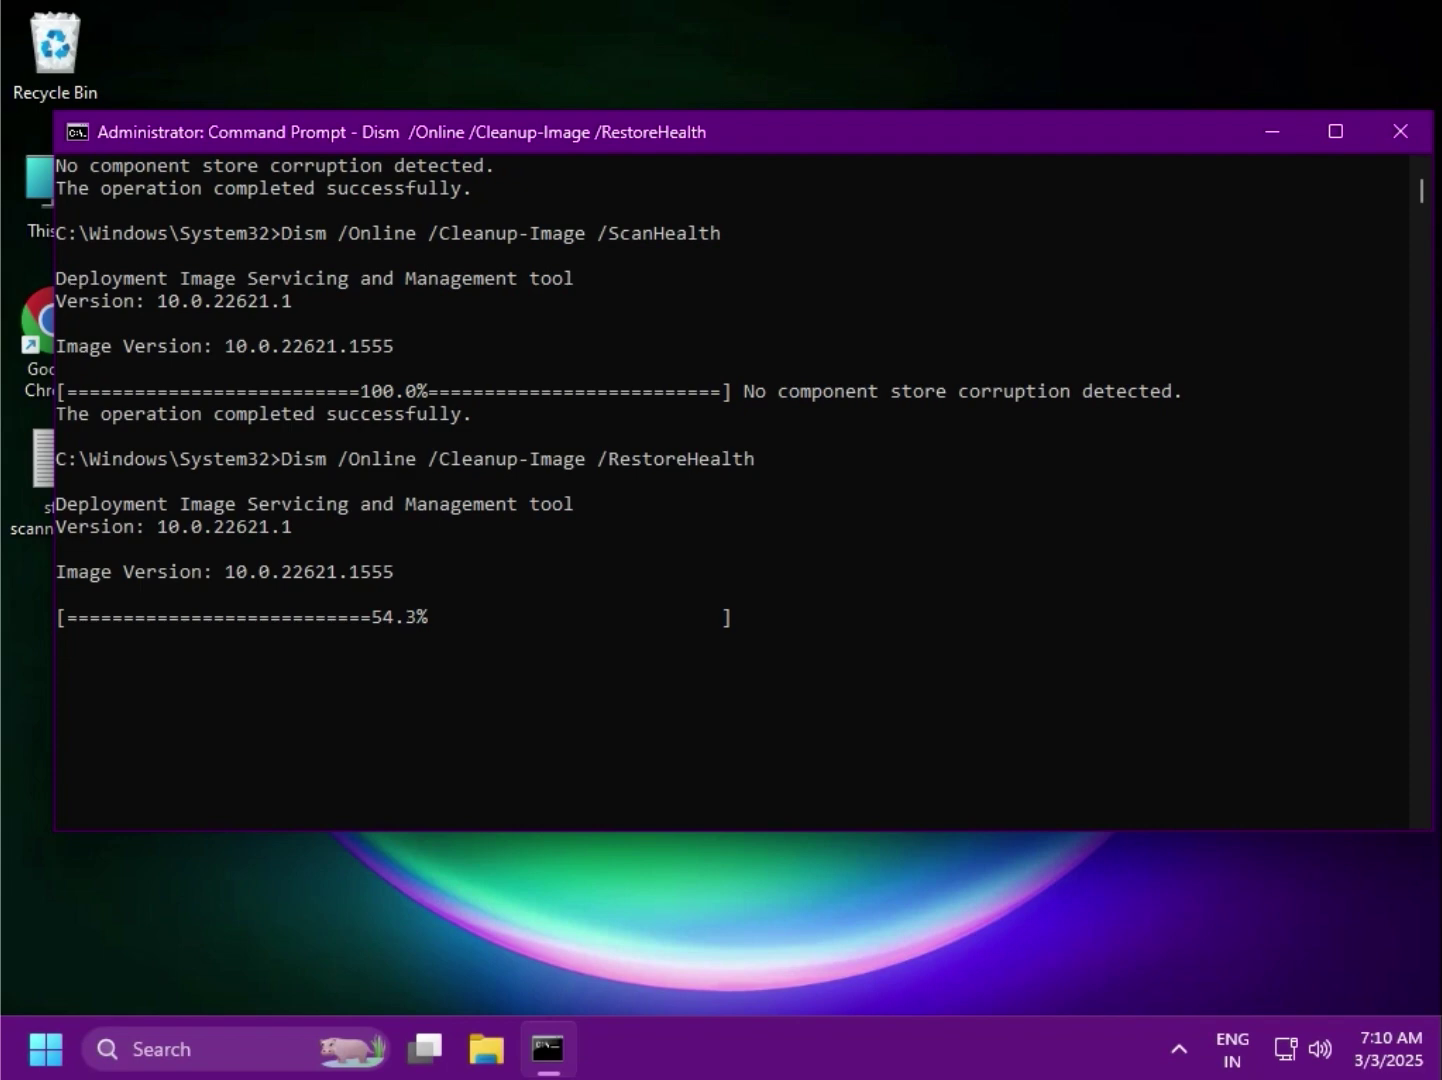
{"action": "left_click", "coordinate": [388, 623]}
{"action": "key", "text": "Return"}
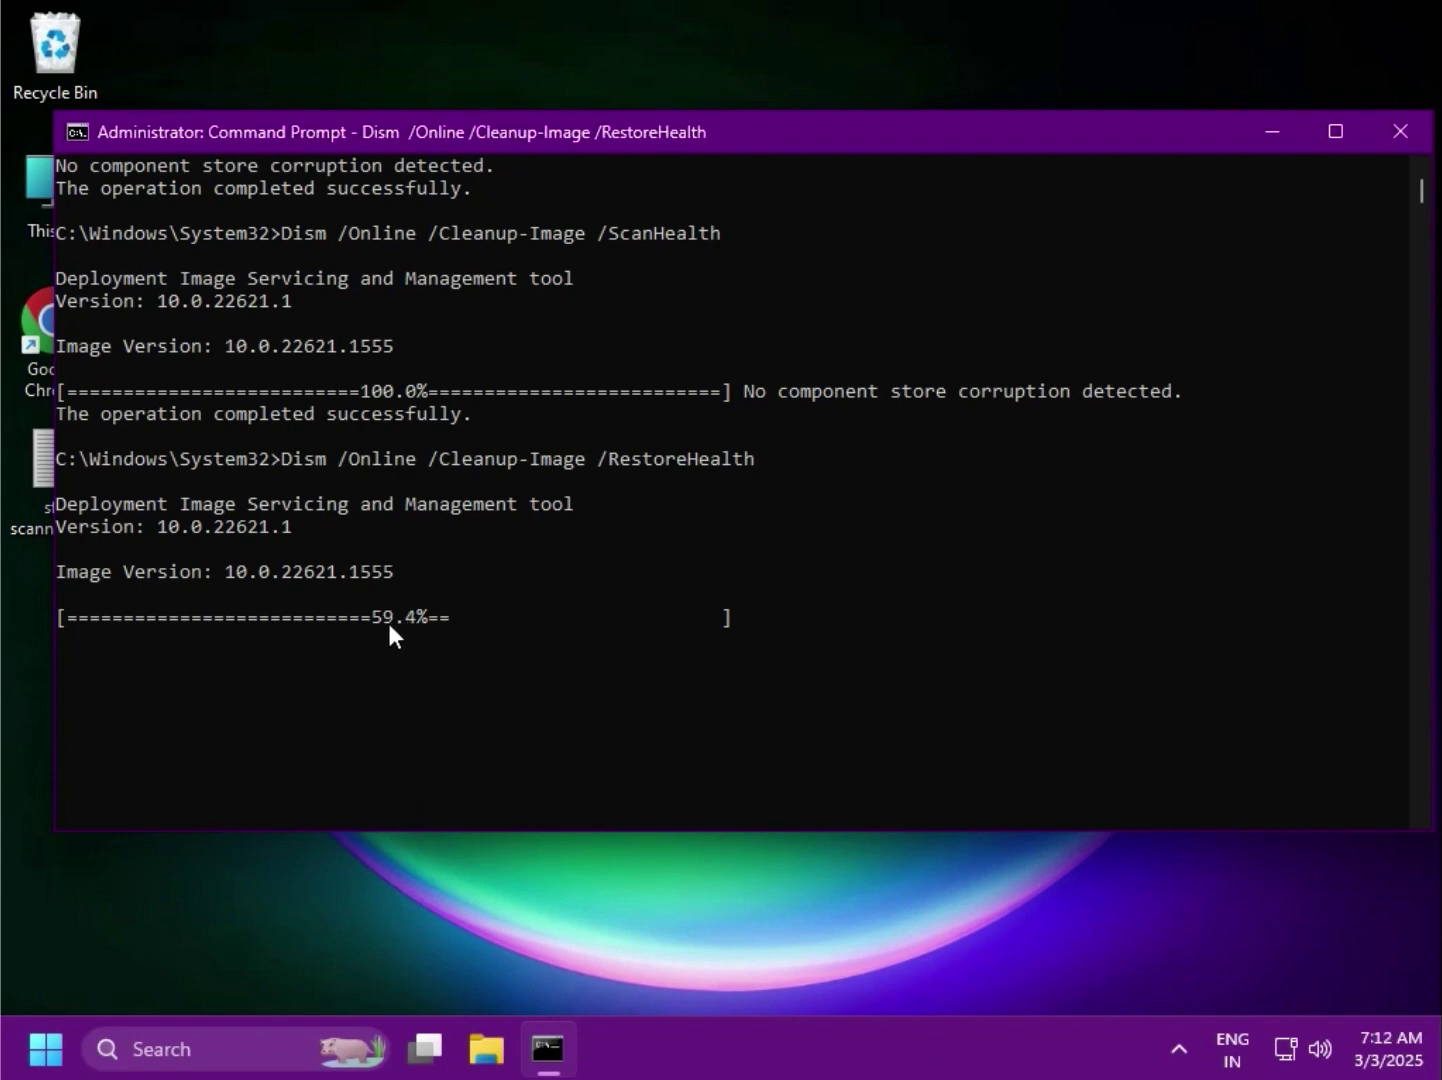